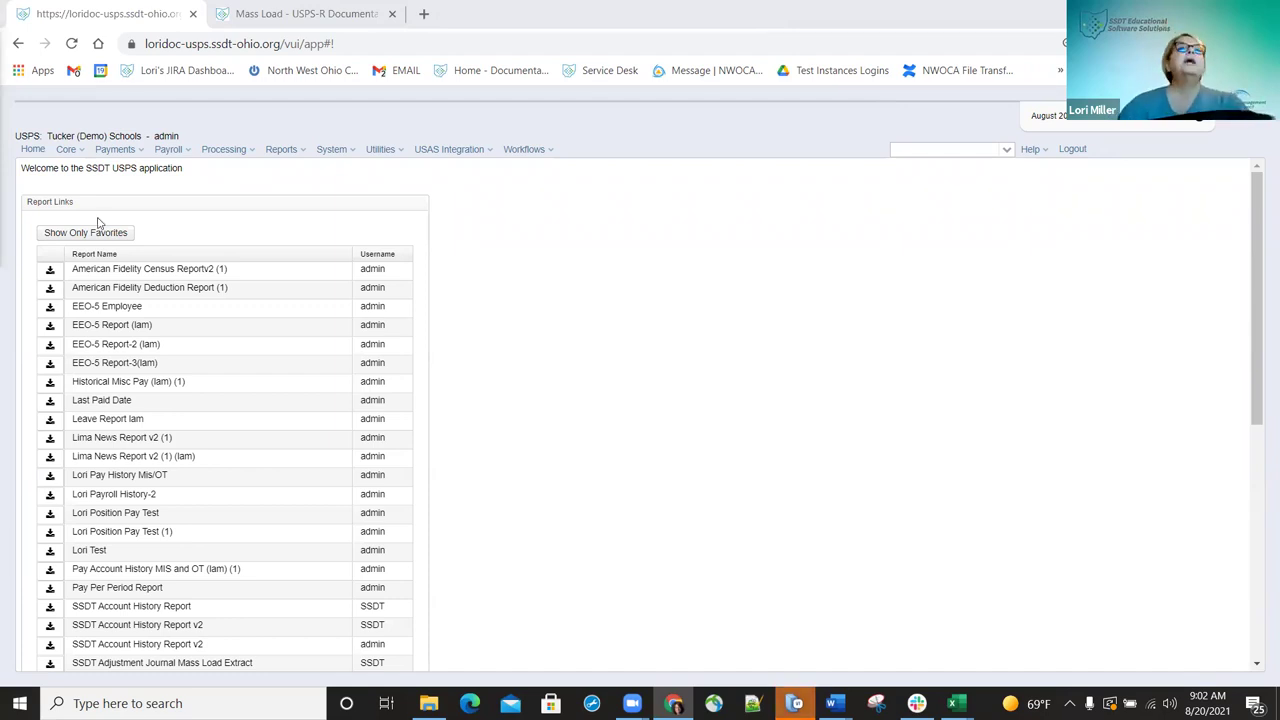
Open the Adjustments records and start a new adjustment journal entry with the Create New option enabled.
{"action": "left_click", "coordinate": [84, 152]}
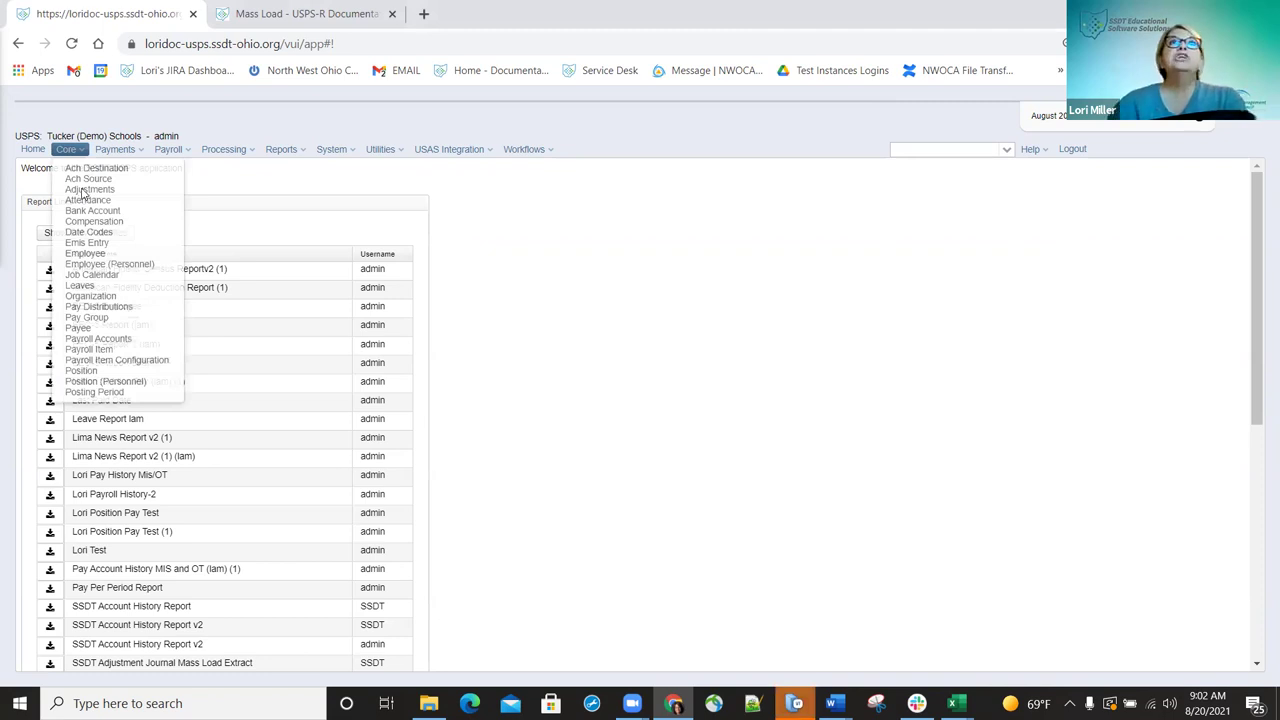
{"action": "left_click", "coordinate": [85, 190]}
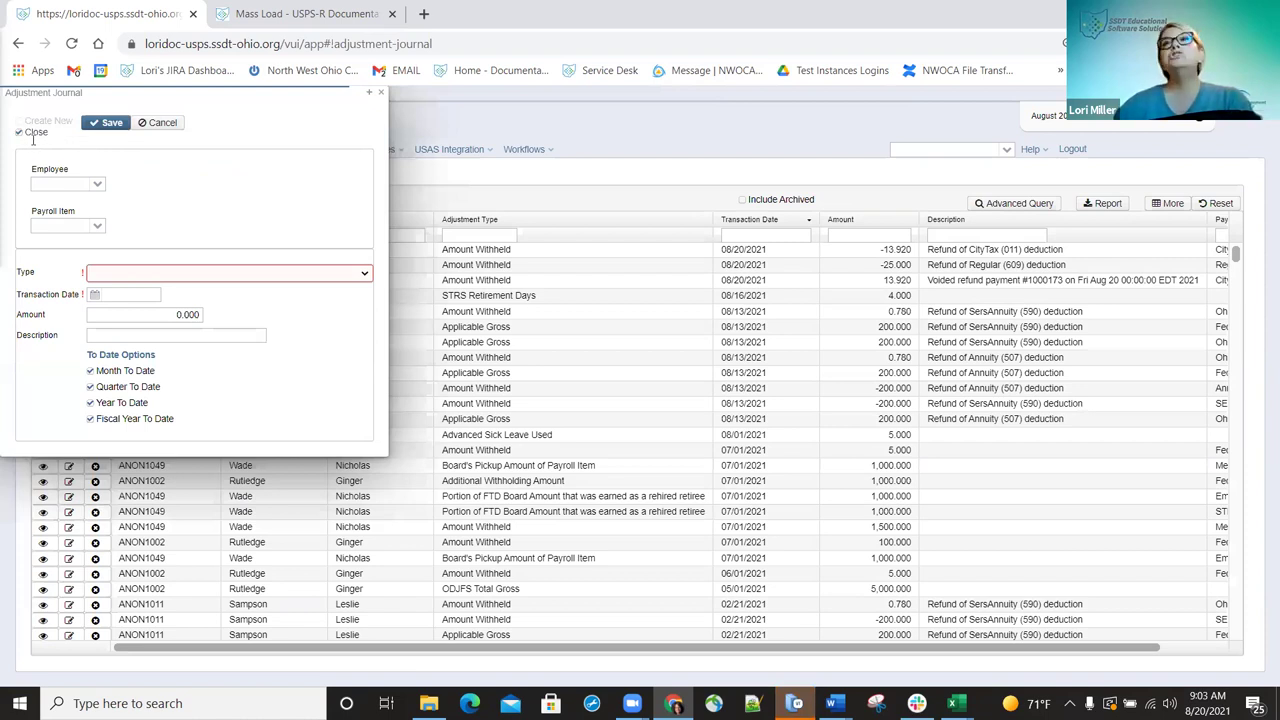
{"action": "left_click", "coordinate": [42, 118]}
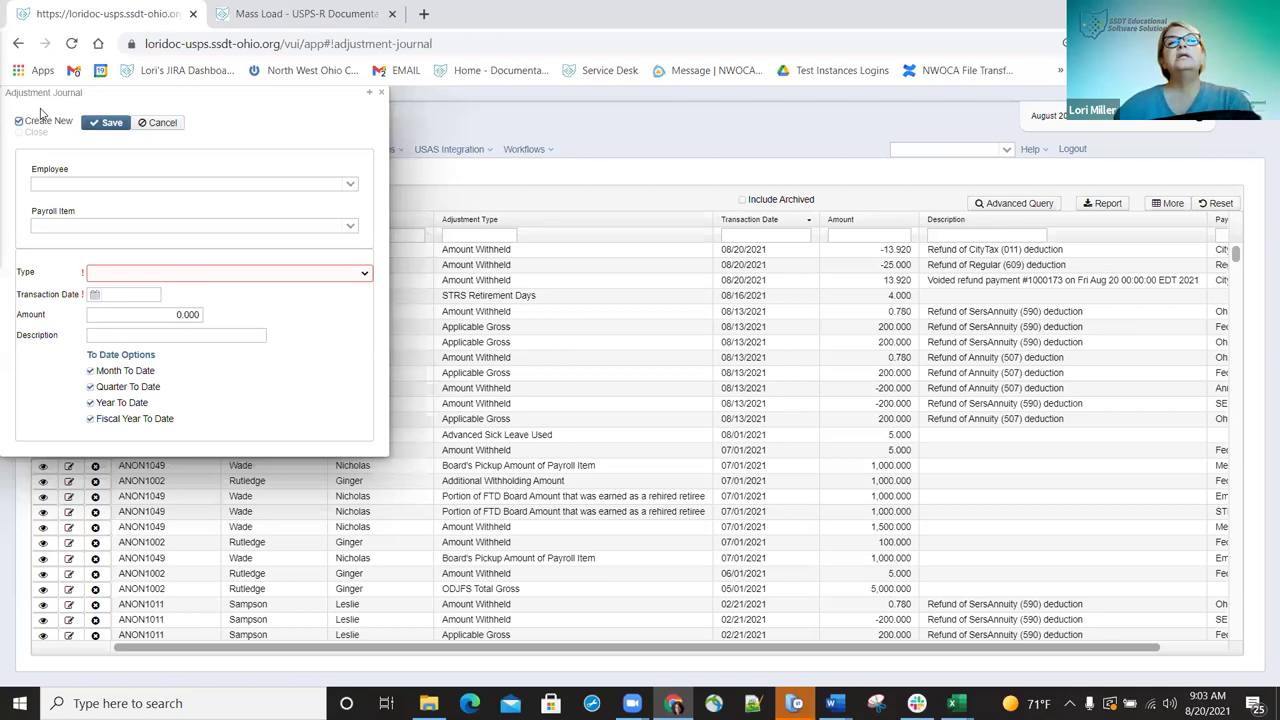
Find the employee by surname and assign that employee to the new adjustment.
{"action": "left_click", "coordinate": [128, 188]}
{"action": "type", "text": "rut"}
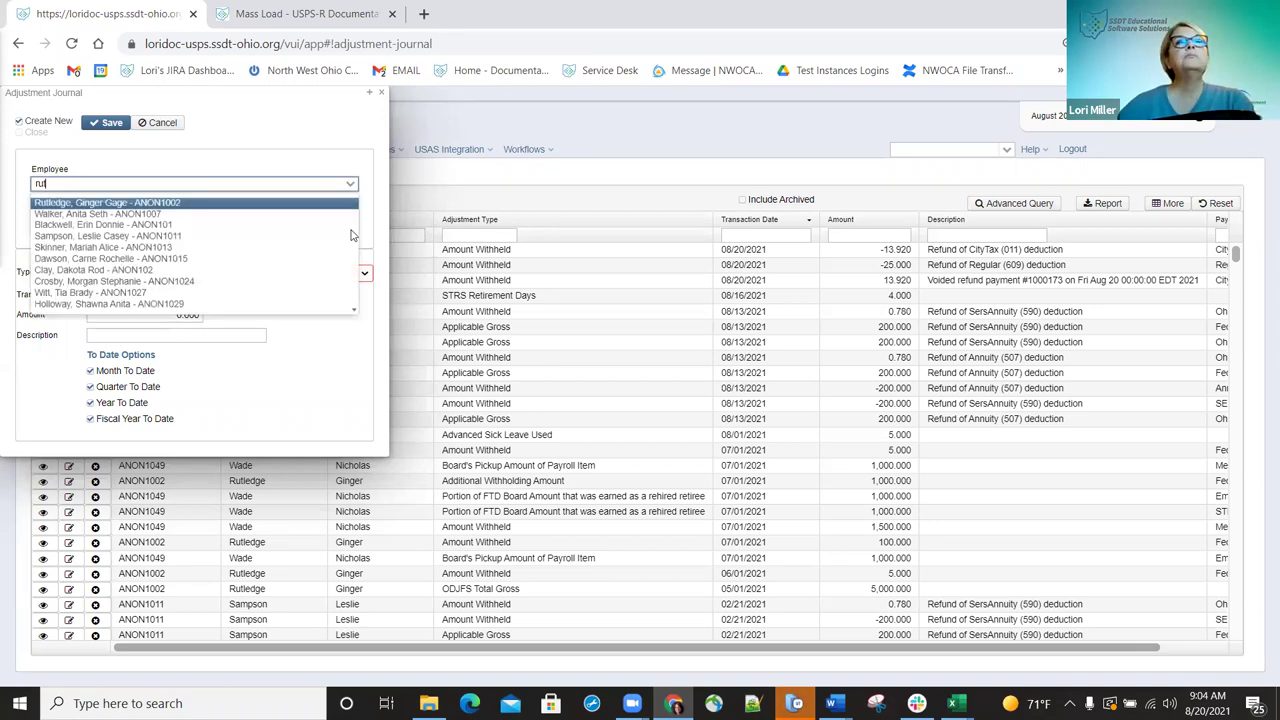
{"action": "left_click", "coordinate": [117, 203]}
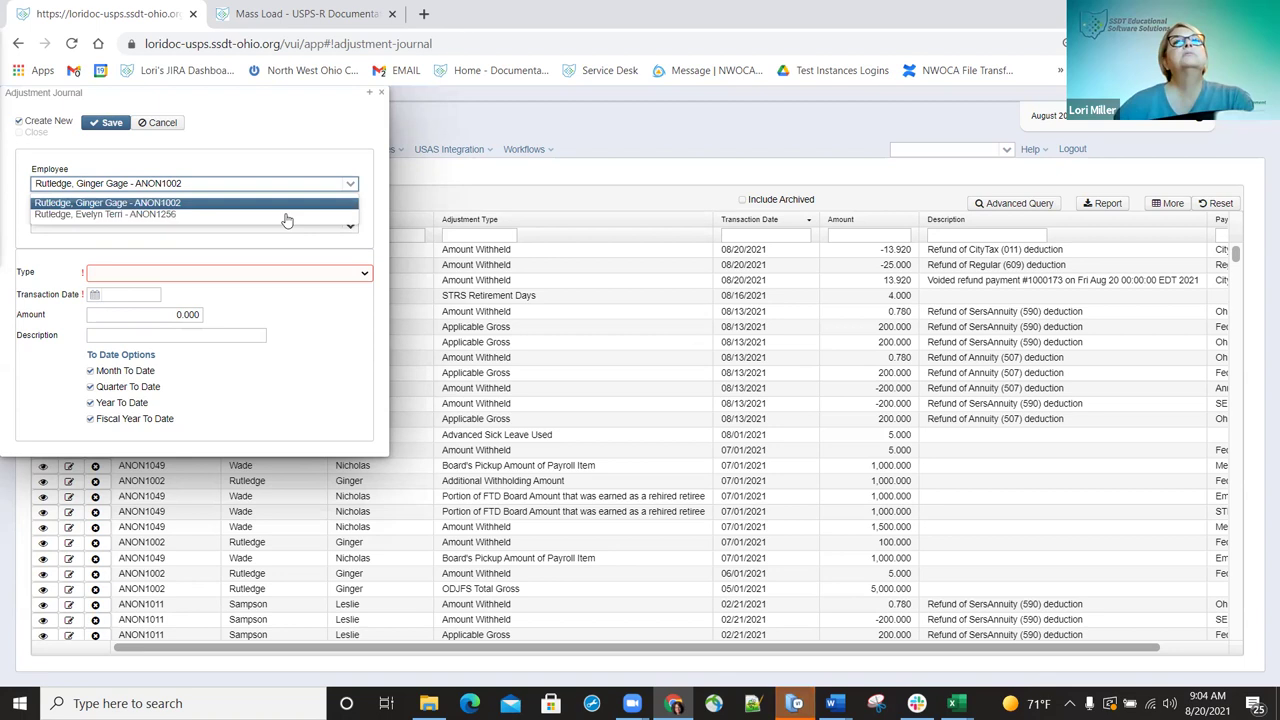
{"action": "left_click", "coordinate": [165, 202]}
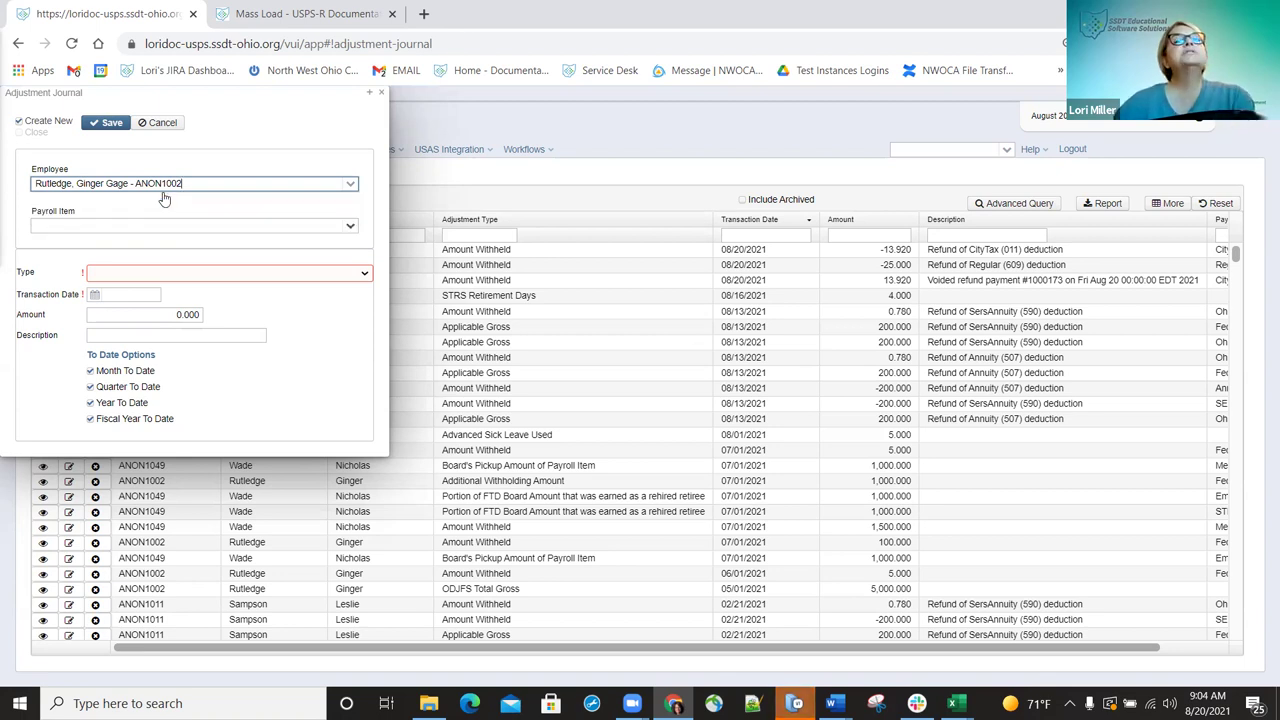
Set the adjustment's payroll item to STRS Annuity, Code: 591.
{"action": "left_click", "coordinate": [225, 222]}
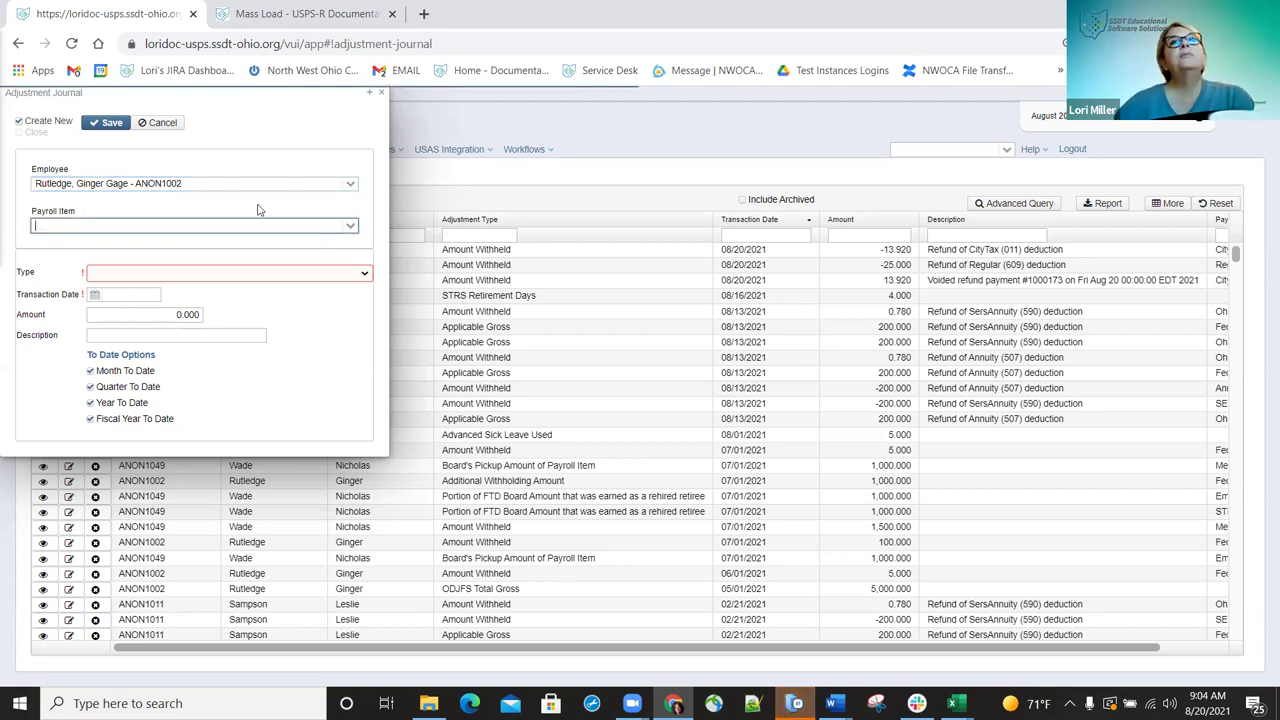
{"action": "left_click", "coordinate": [189, 224]}
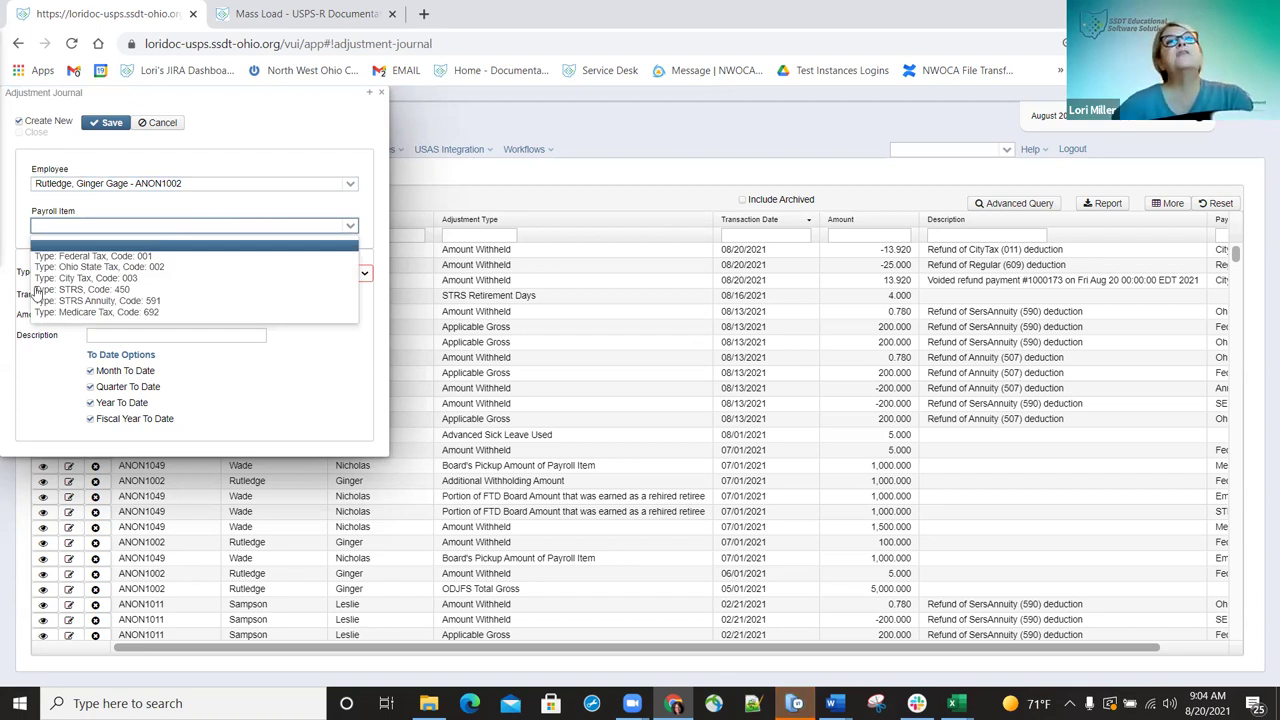
{"action": "key", "text": "Down"}
{"action": "key", "text": "Down"}
{"action": "key", "text": "Down"}
{"action": "key", "text": "Down"}
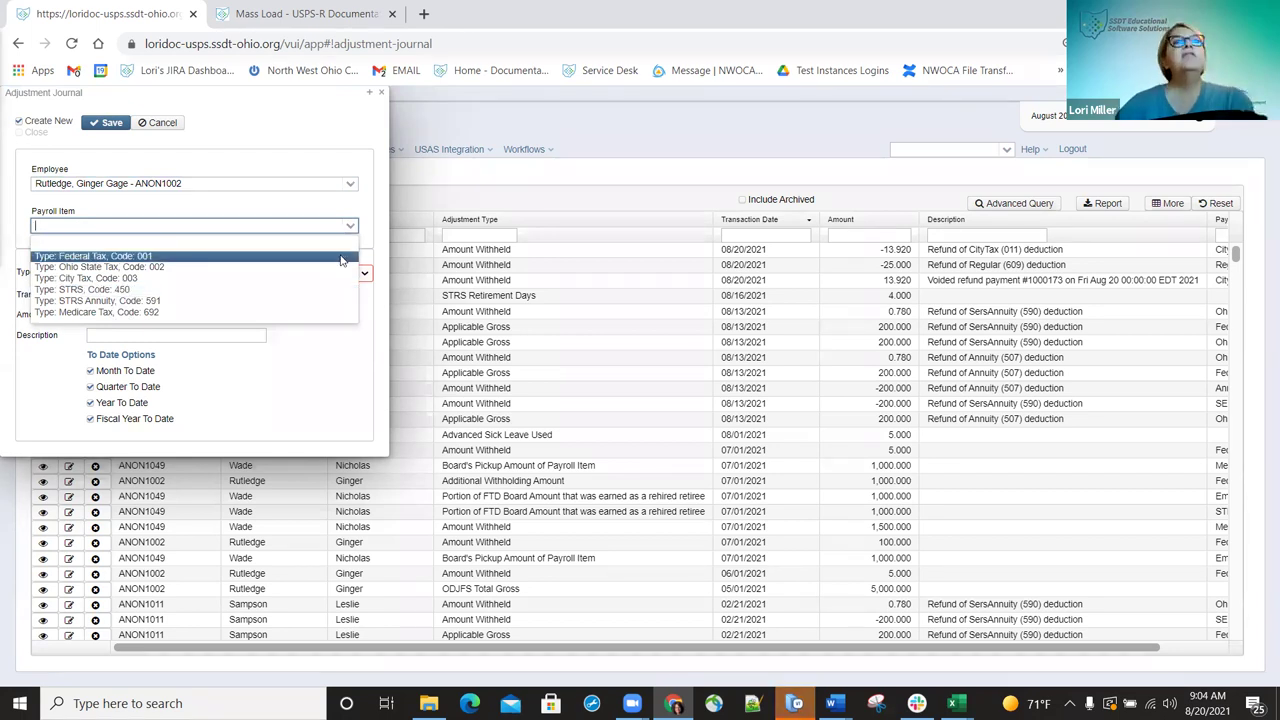
{"action": "key", "text": "Down"}
{"action": "key", "text": "Down"}
{"action": "key", "text": "Down"}
{"action": "key", "text": "Down"}
{"action": "key", "text": "Return"}
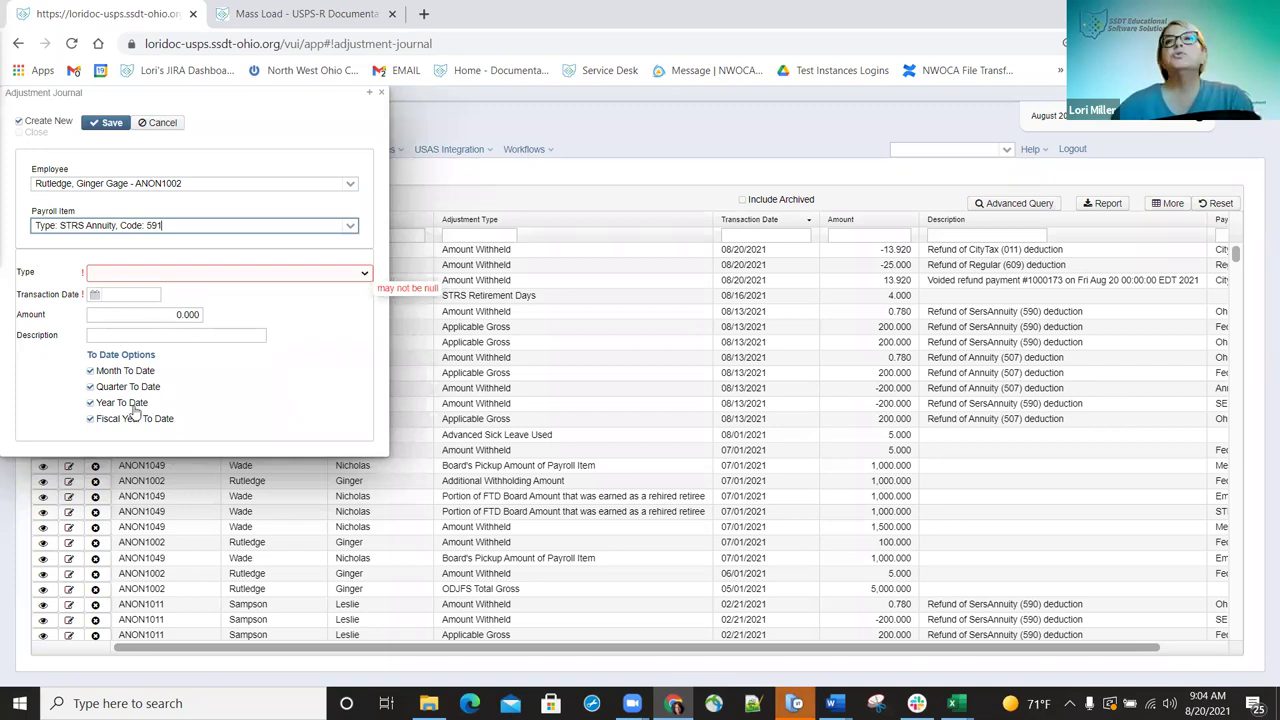
Set the adjustment type to Total Gross.
{"action": "left_click", "coordinate": [364, 272]}
{"action": "type", "text": "total"}
{"action": "key", "text": "Return"}
Enter transaction date 7/1/21 and amount 50.00 for the Total Gross adjustment, and save it.
{"action": "left_click", "coordinate": [131, 295]}
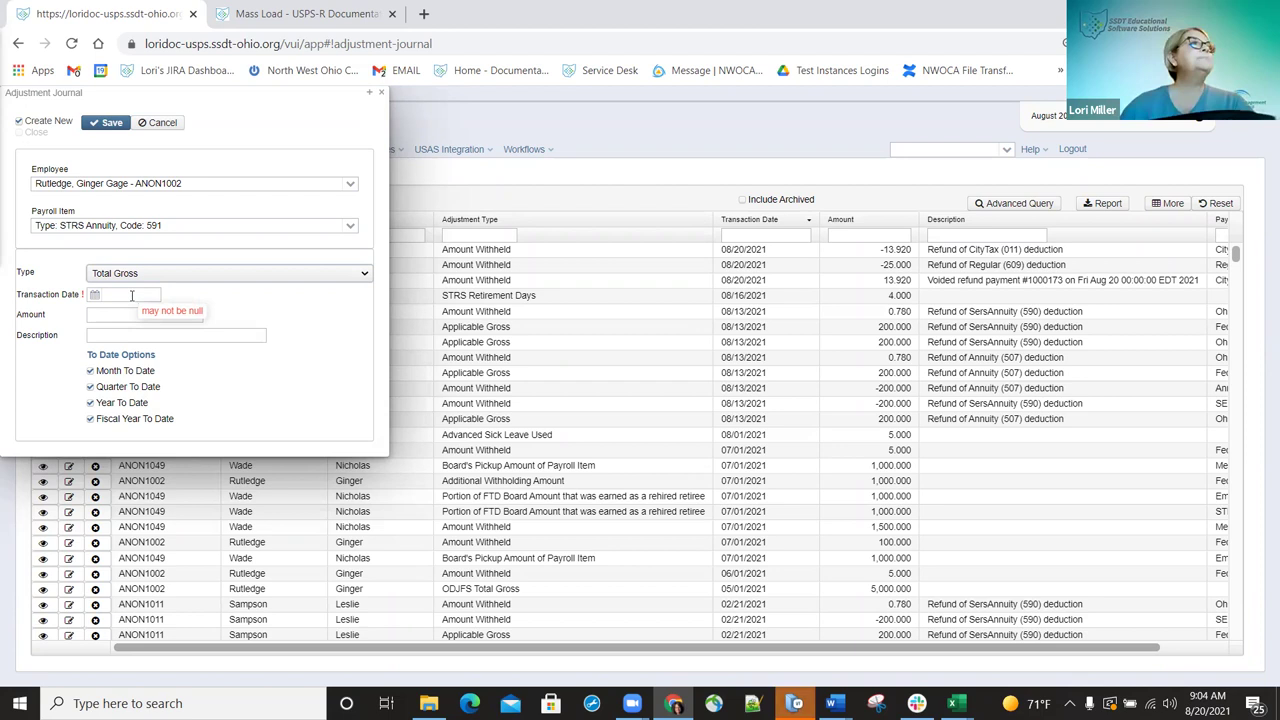
{"action": "key", "text": "Tab"}
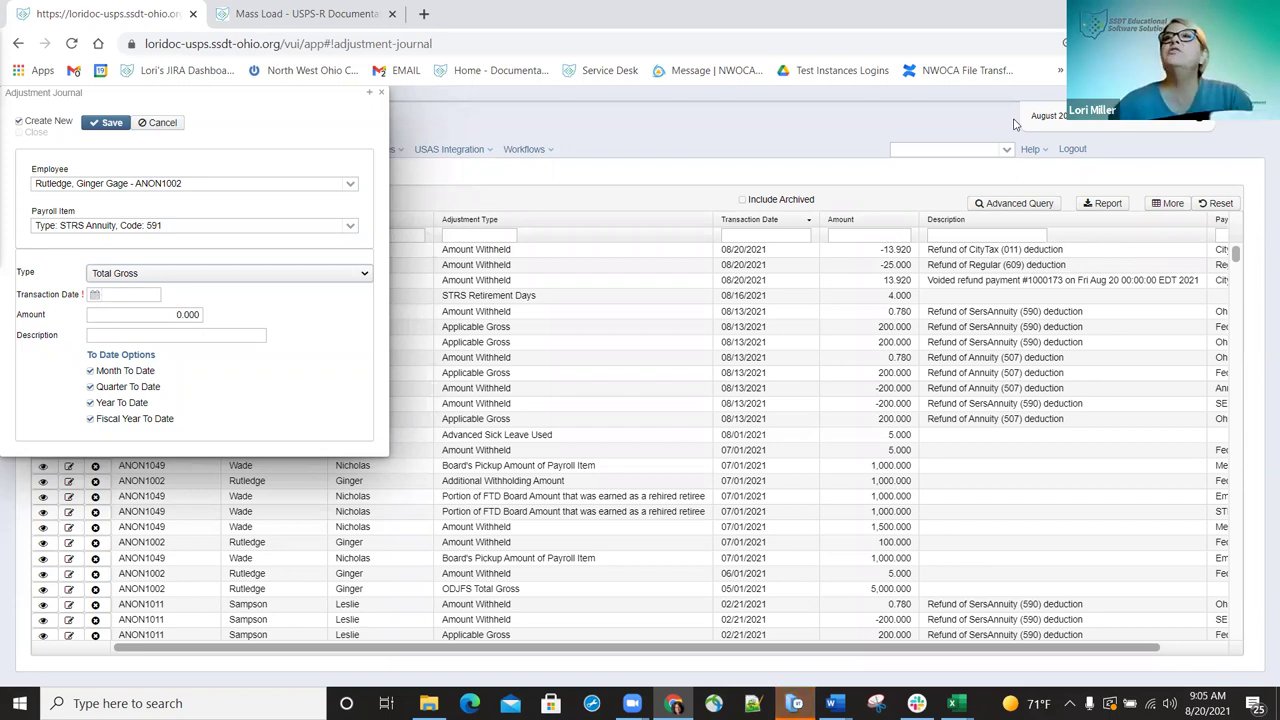
{"action": "left_click", "coordinate": [153, 290]}
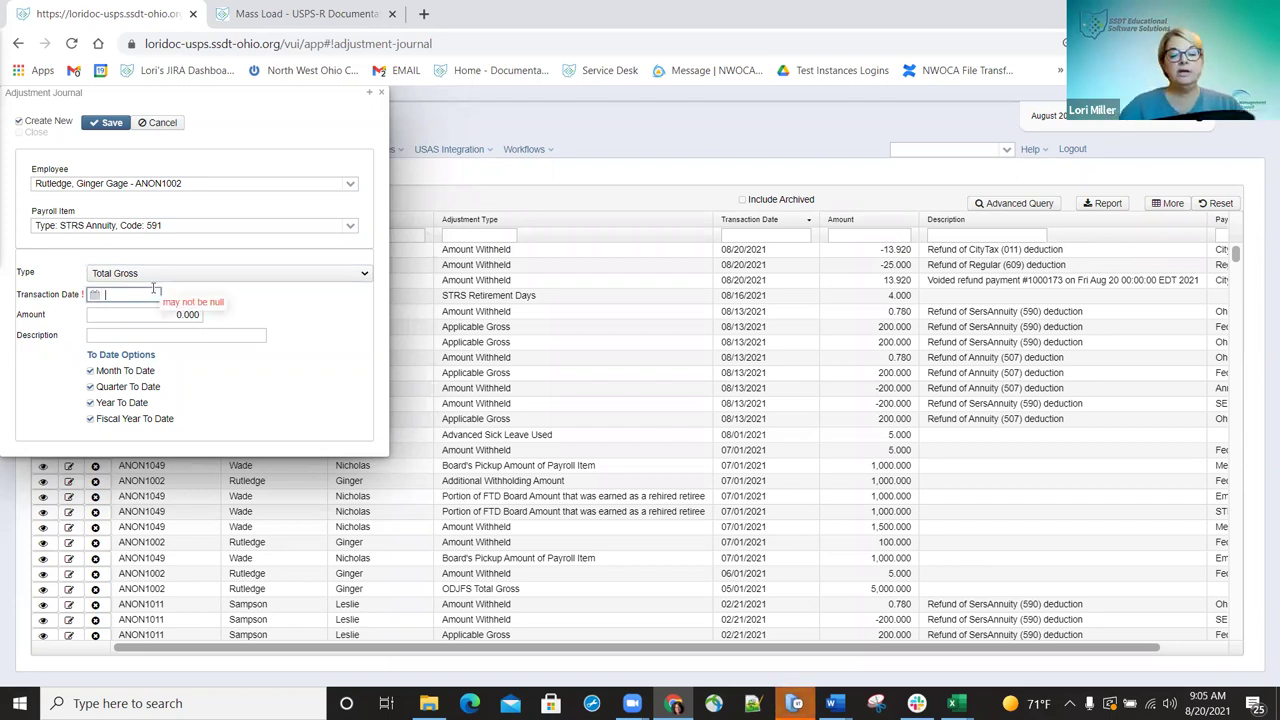
{"action": "type", "text": "7/1/21"}
{"action": "key", "text": "Tab"}
{"action": "type", "text": "50.0"}
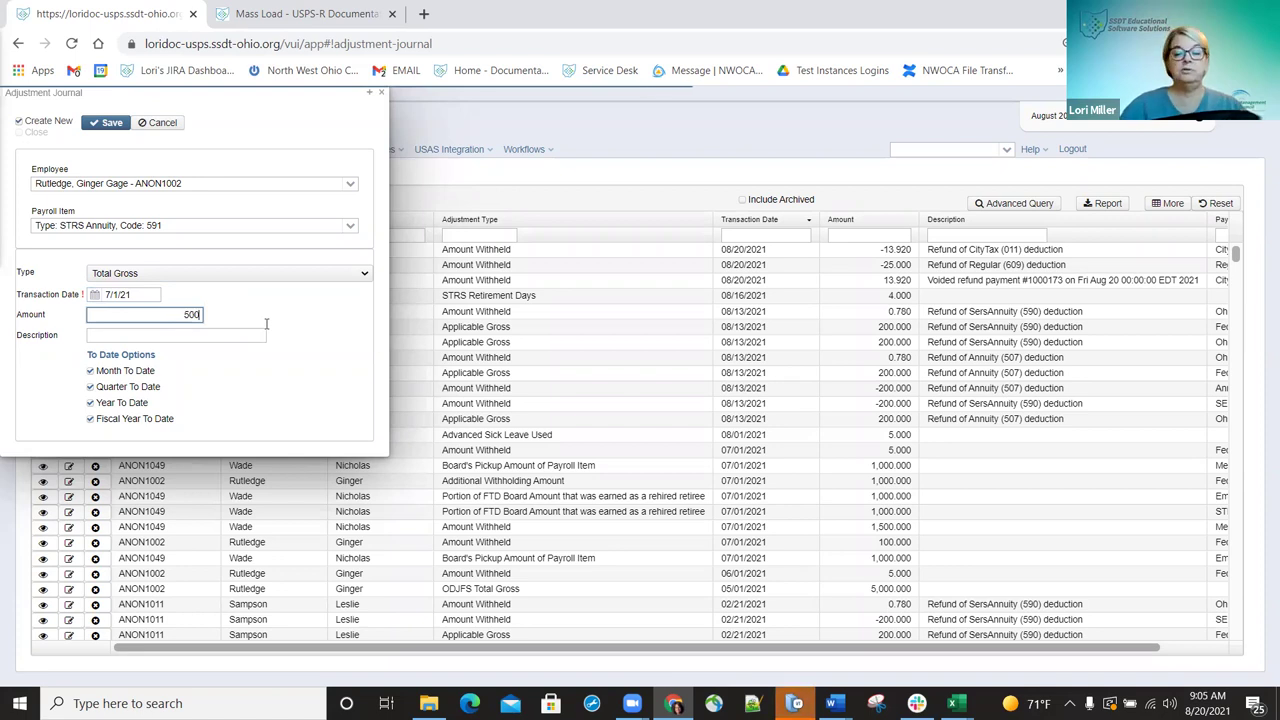
{"action": "key", "text": "BackSpace"}
{"action": "type", "text": ".00"}
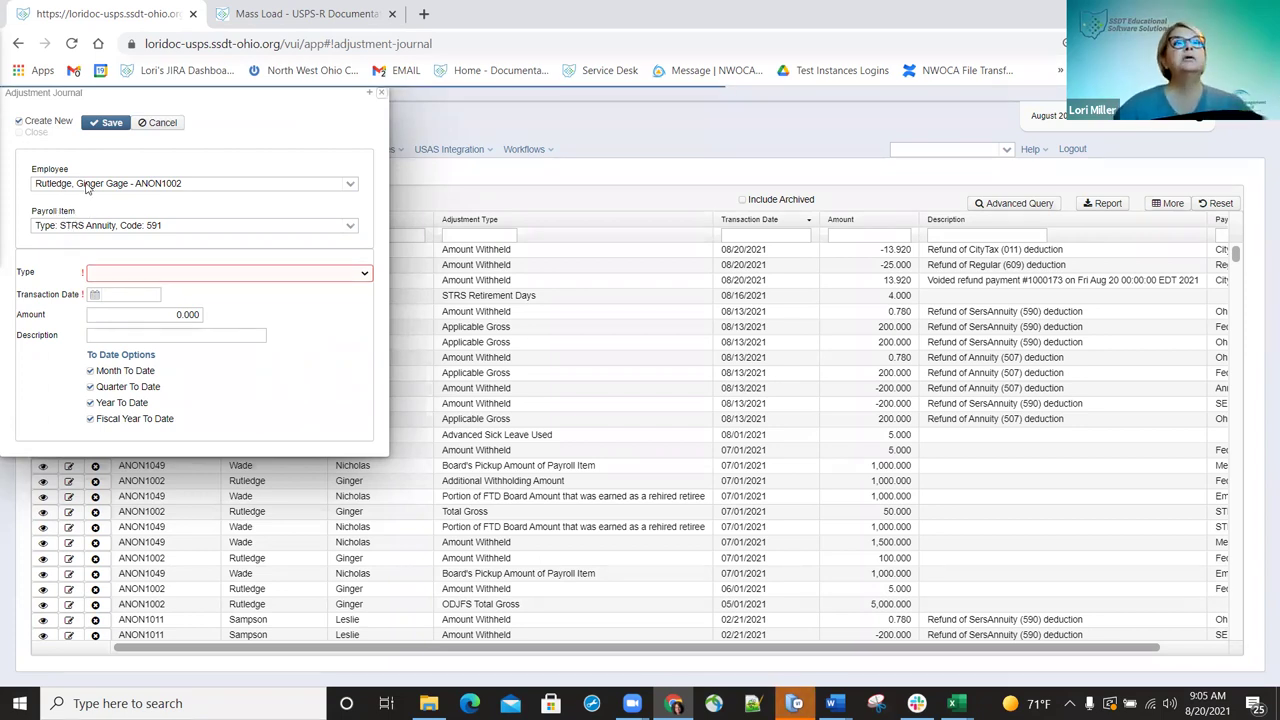
Enter and save a Fringe Benefits adjustment of 10.00 dated 8/1/21 for the same employee, using payroll item Federal Tax, Code: 001.
{"action": "key", "text": "Escape"}
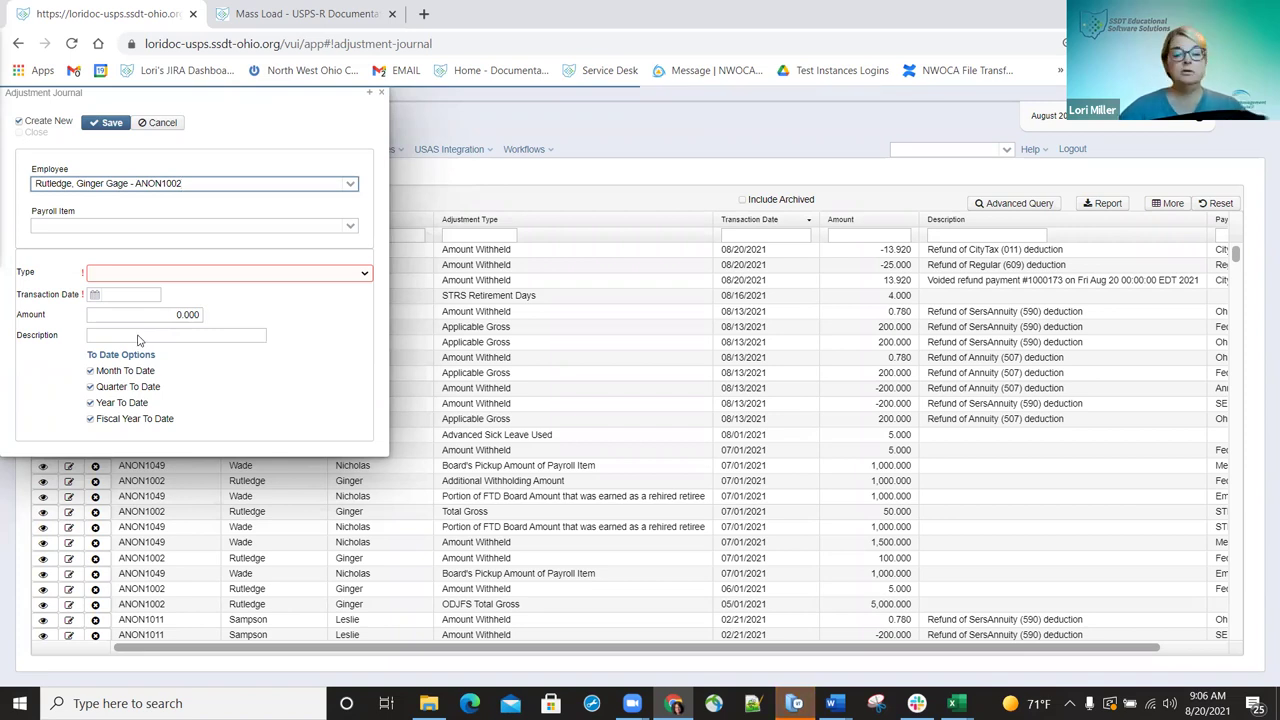
{"action": "left_click", "coordinate": [132, 297]}
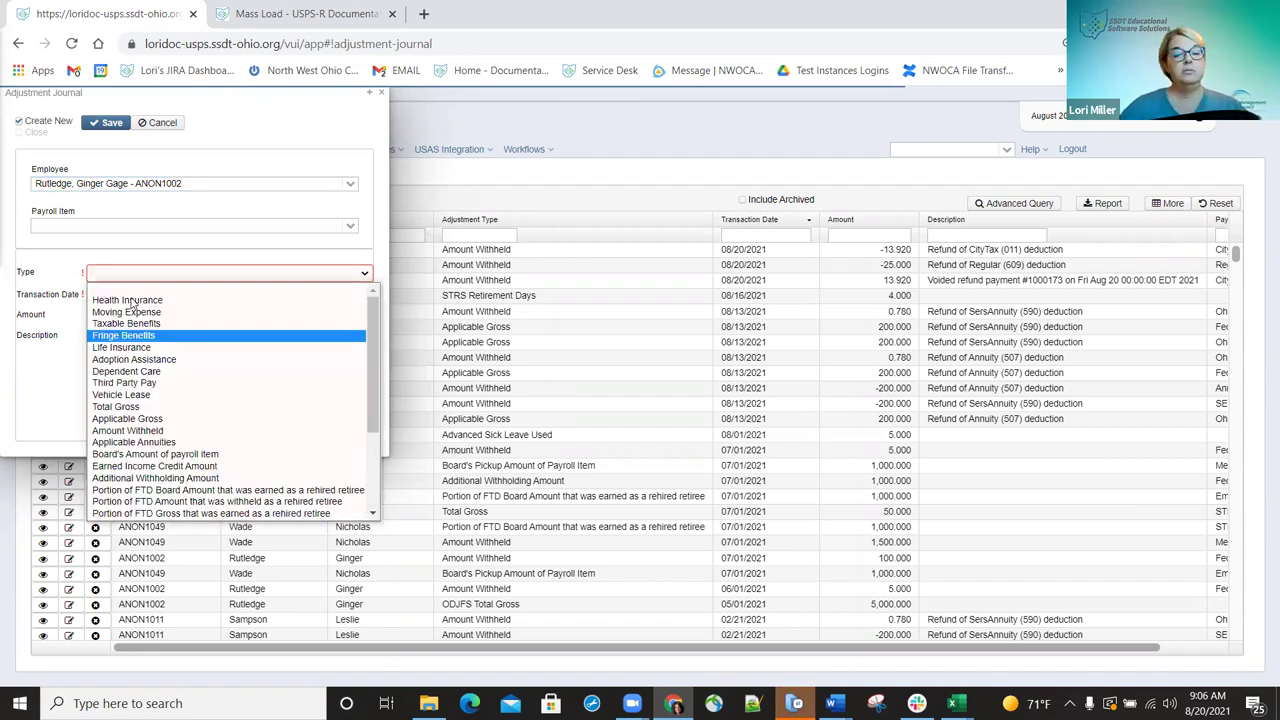
{"action": "left_click", "coordinate": [123, 335]}
{"action": "left_click", "coordinate": [150, 314]}
{"action": "type", "text": "10.00"}
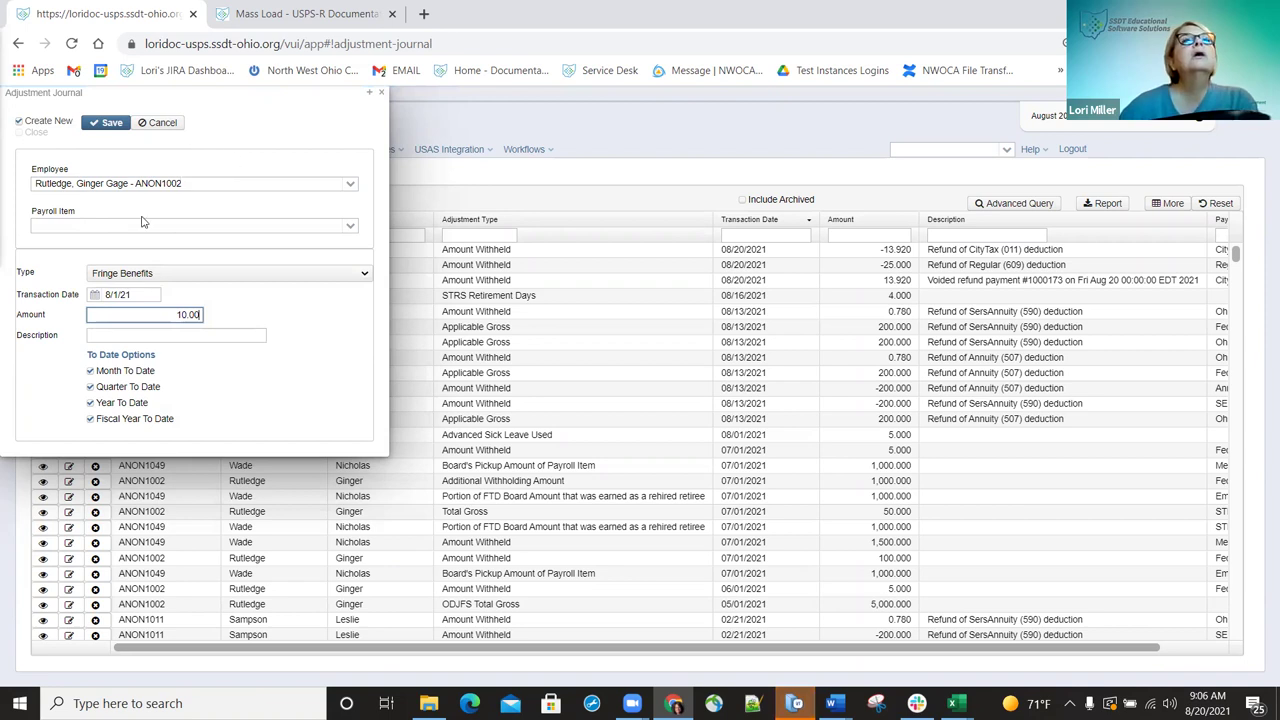
{"action": "left_click", "coordinate": [355, 263]}
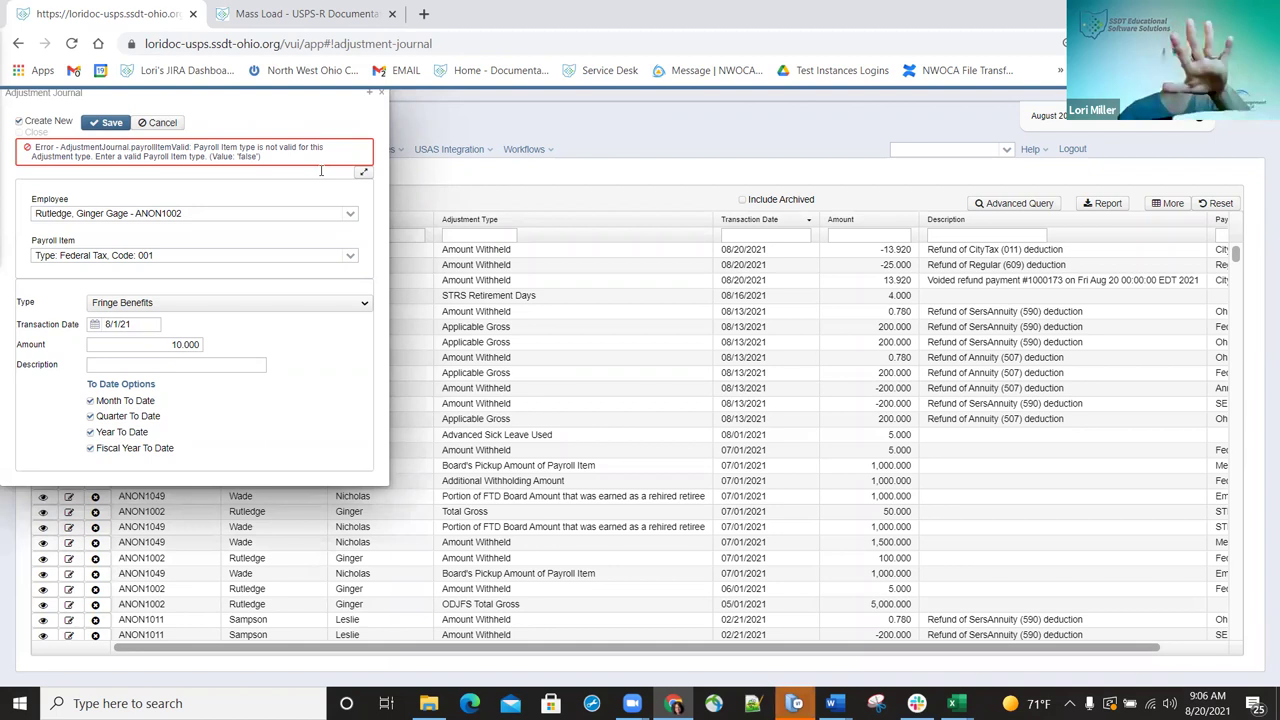
{"action": "left_click", "coordinate": [108, 122]}
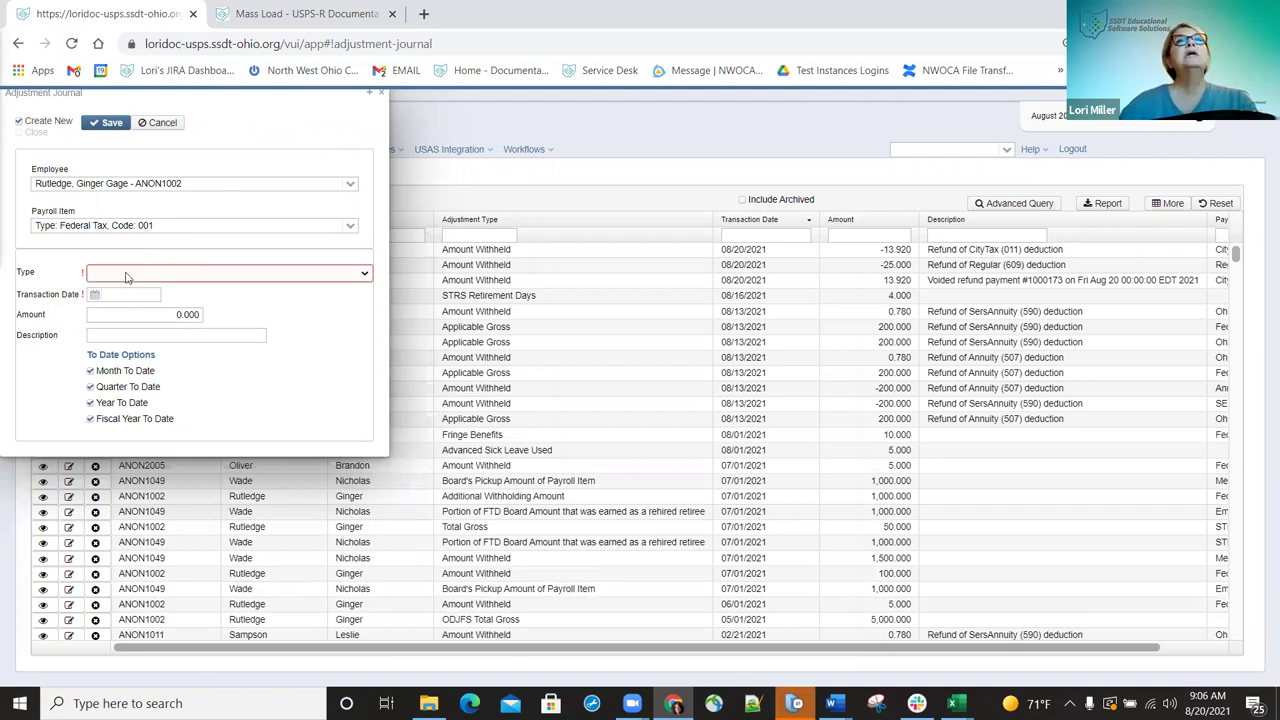
With Close enabled instead of Create New, save a Vehicle Lease adjustment of 100 dated 8/1/21 under Federal Tax, Code: 001.
{"action": "left_click", "coordinate": [19, 121]}
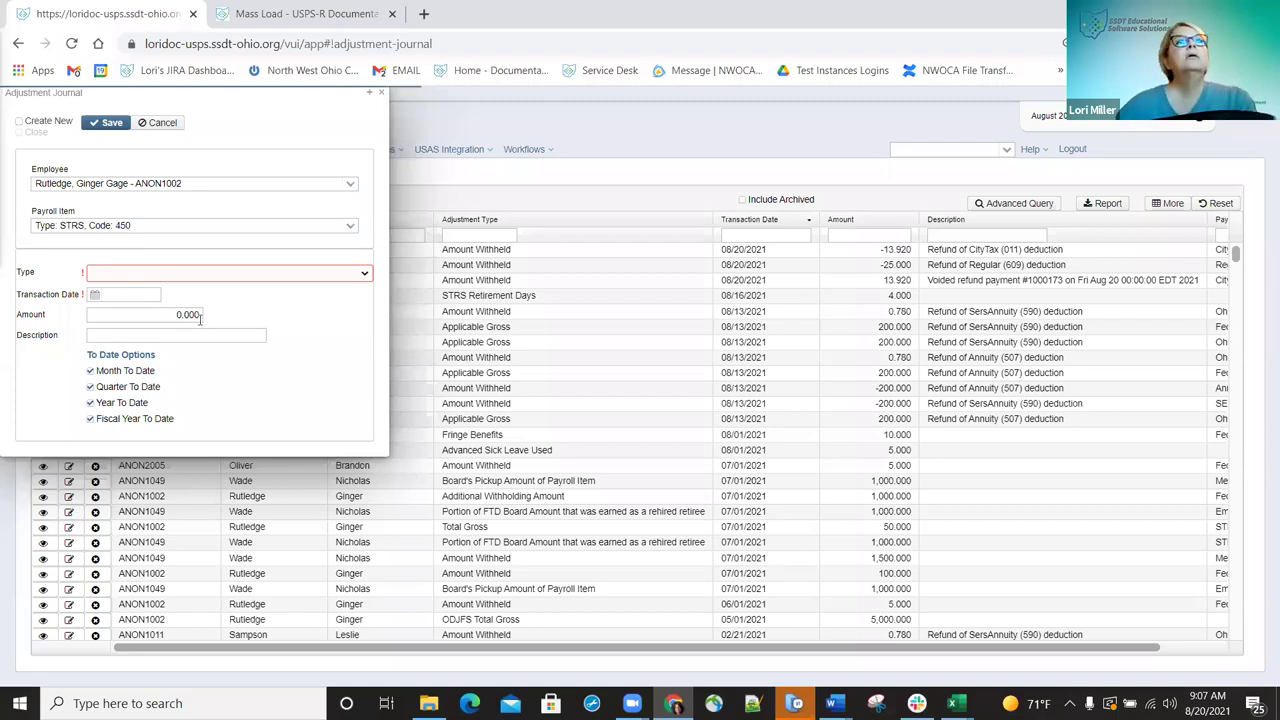
{"action": "key", "text": "Tab"}
{"action": "type", "text": "100"}
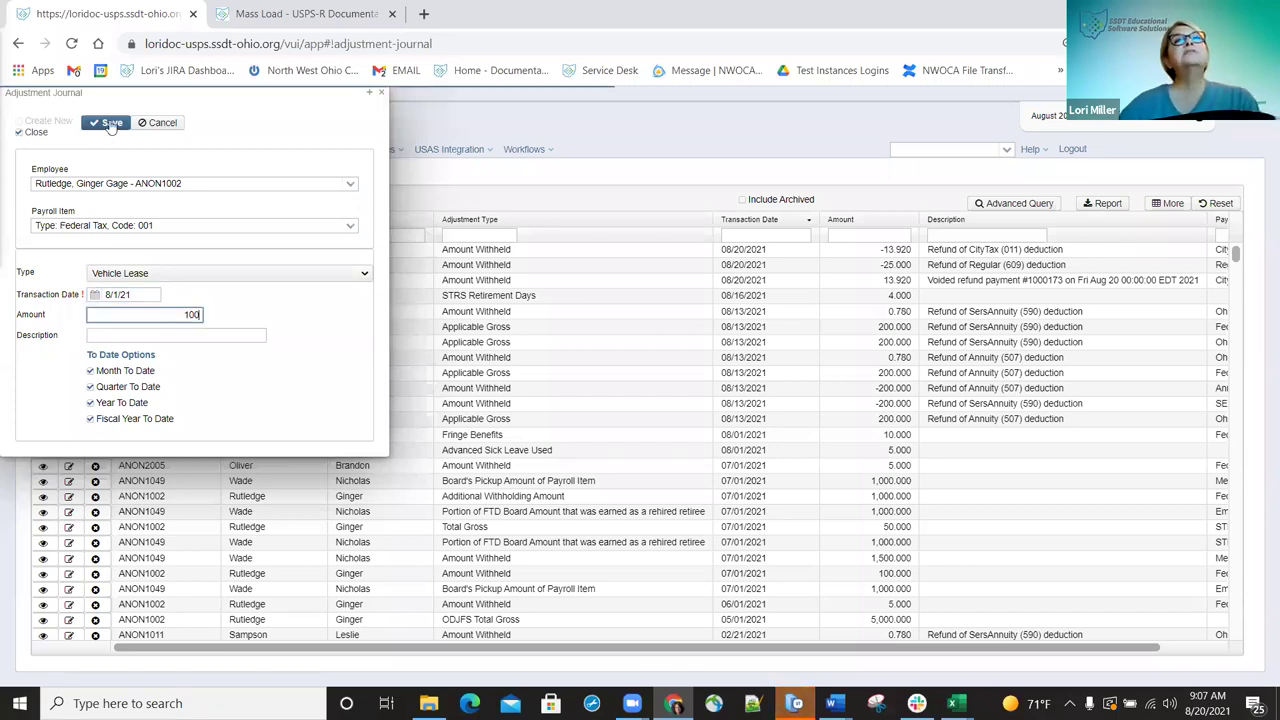
{"action": "left_click", "coordinate": [111, 124]}
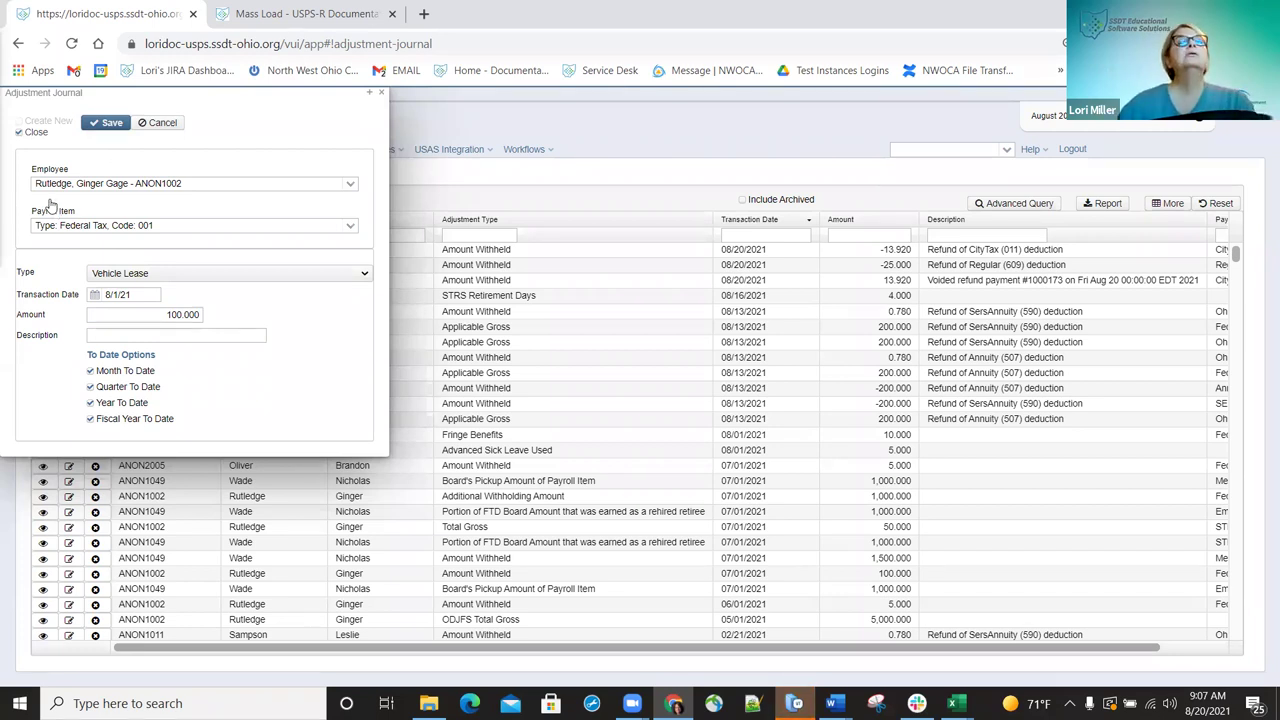
{"action": "key", "text": "ctrl+Return"}
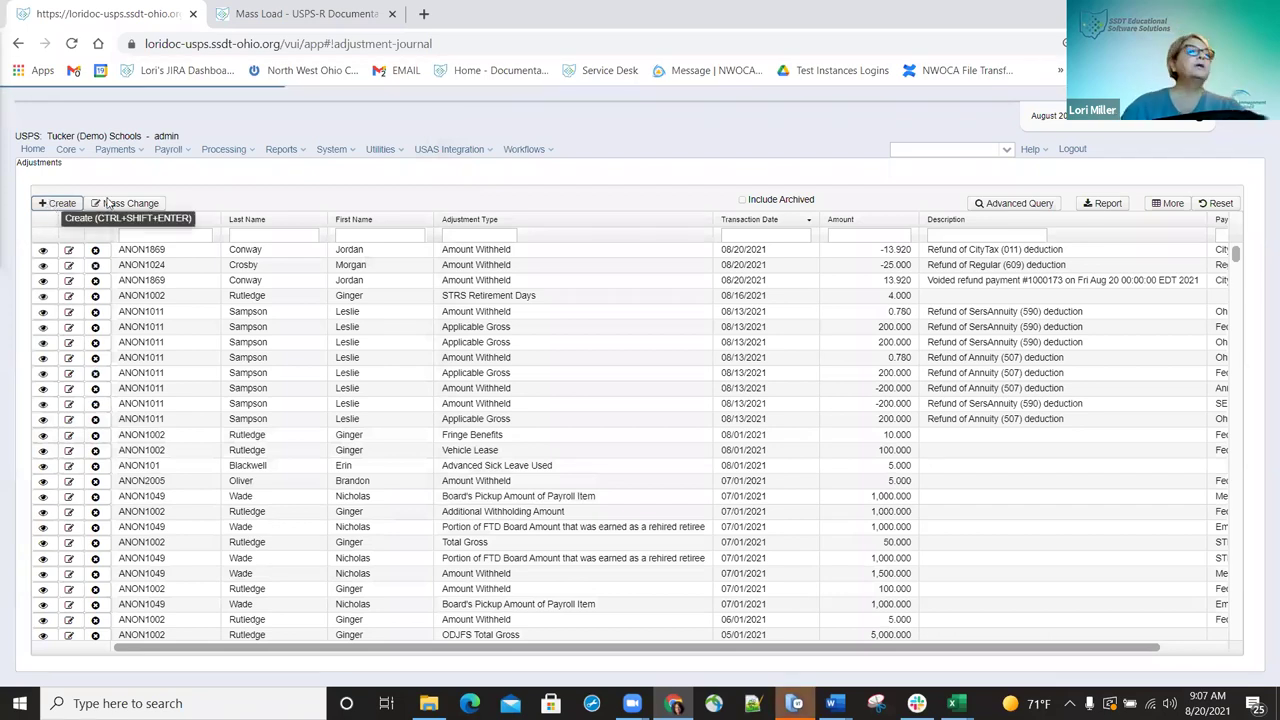
Start another adjustment for the same employee with payroll item Federal Tax, Code: 001.
{"action": "key", "text": "ctrl+shift+Return"}
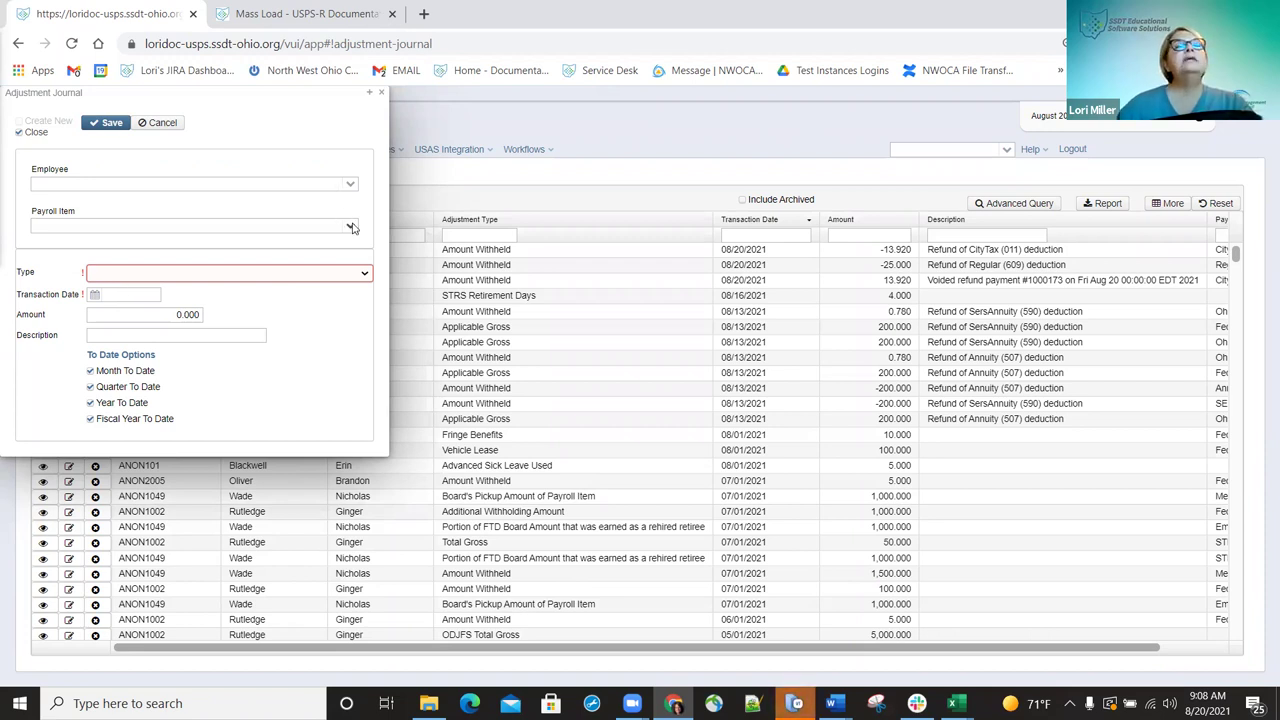
{"action": "left_click", "coordinate": [307, 184]}
{"action": "type", "text": "rut"}
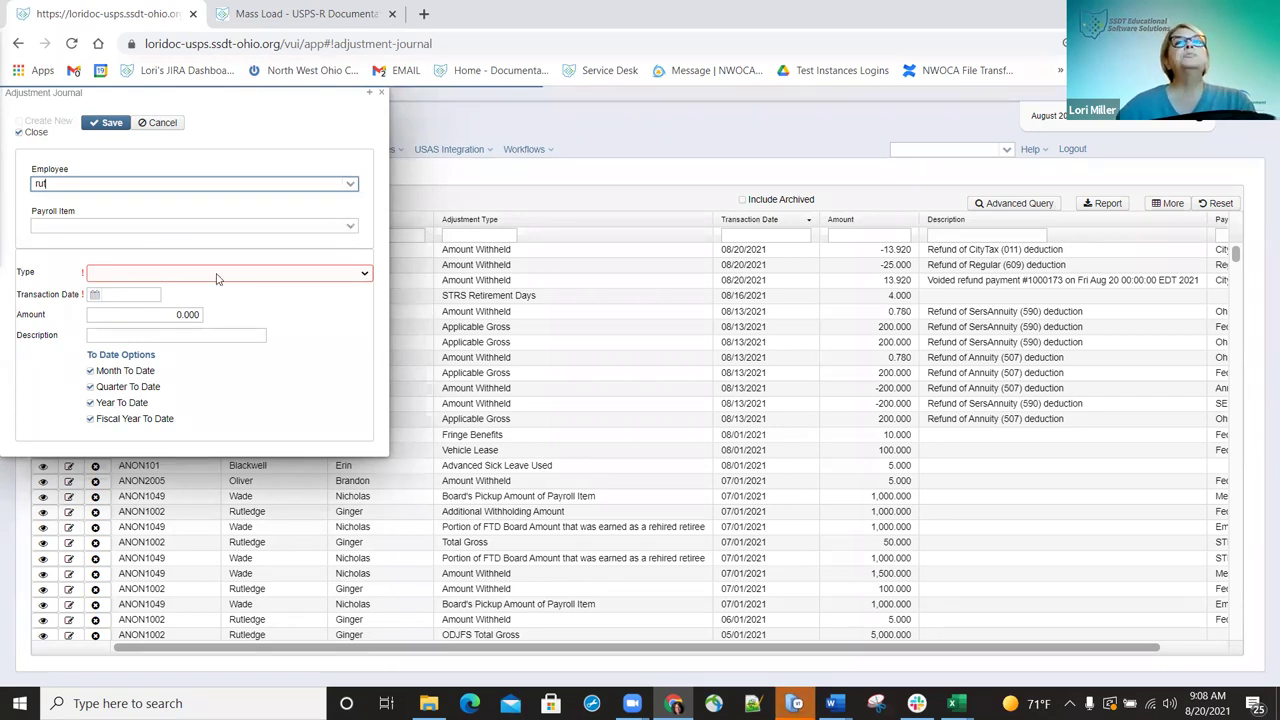
{"action": "type", "text": "t"}
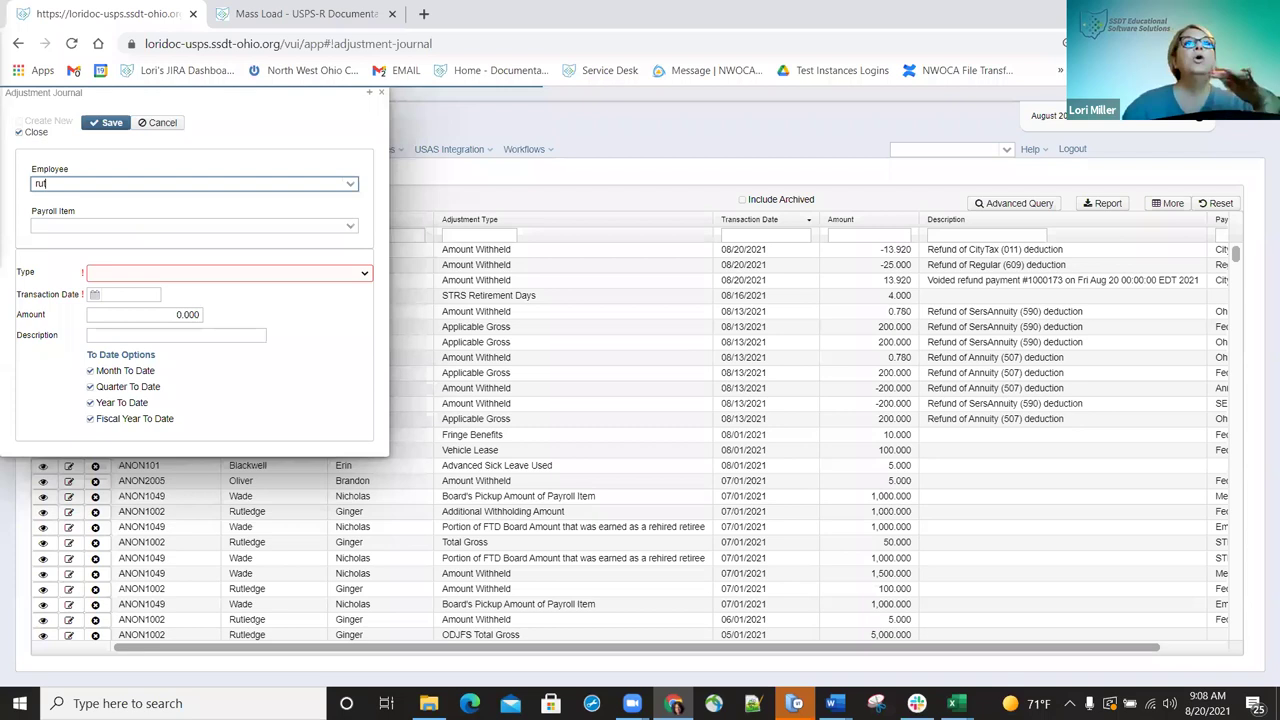
{"action": "key", "text": "Tab"}
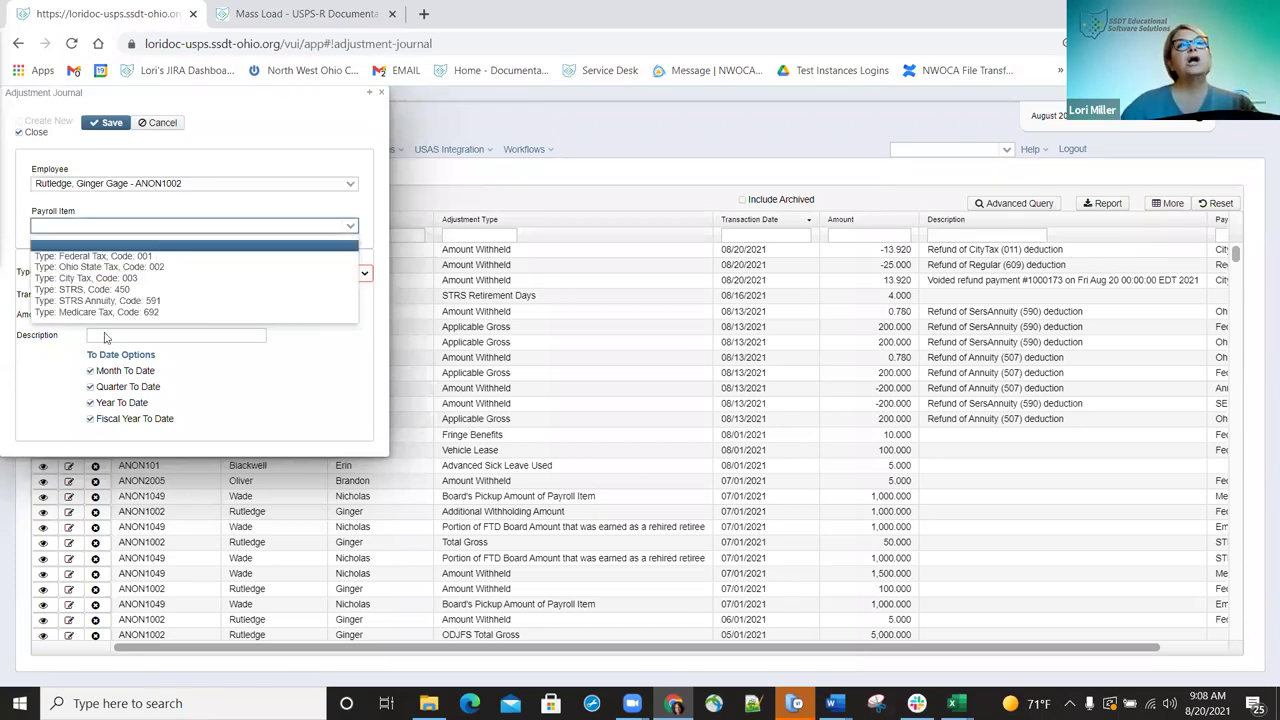
{"action": "key", "text": "Down"}
{"action": "key", "text": "Tab"}
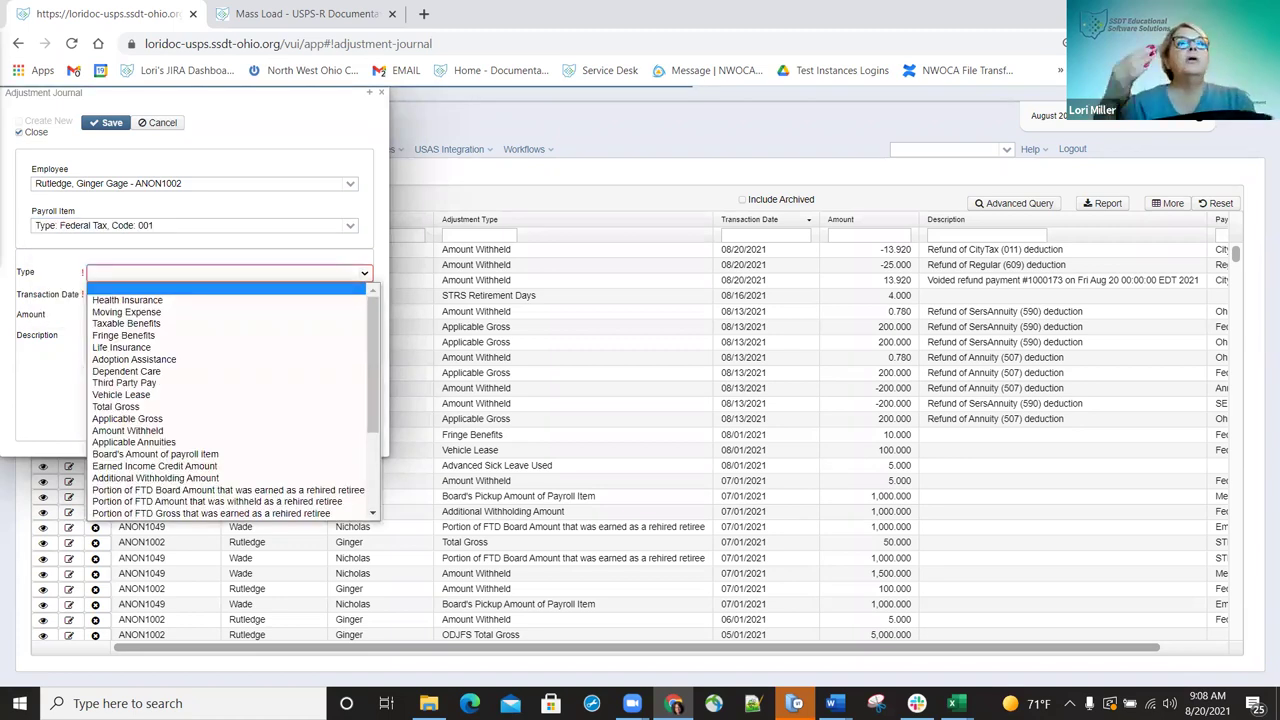
Set the adjustment type to Health Insurance, and replace it with Moving Expense.
{"action": "key", "text": "Down"}
{"action": "key", "text": "Down"}
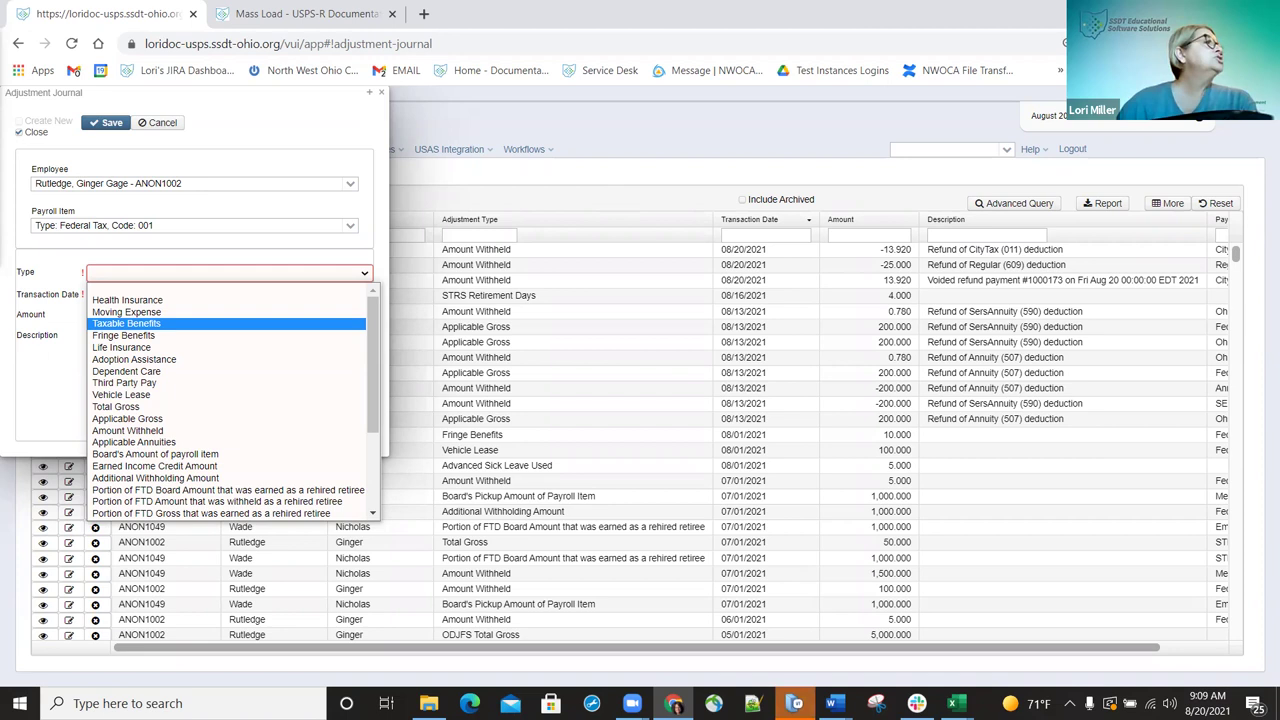
{"action": "left_click", "coordinate": [127, 300]}
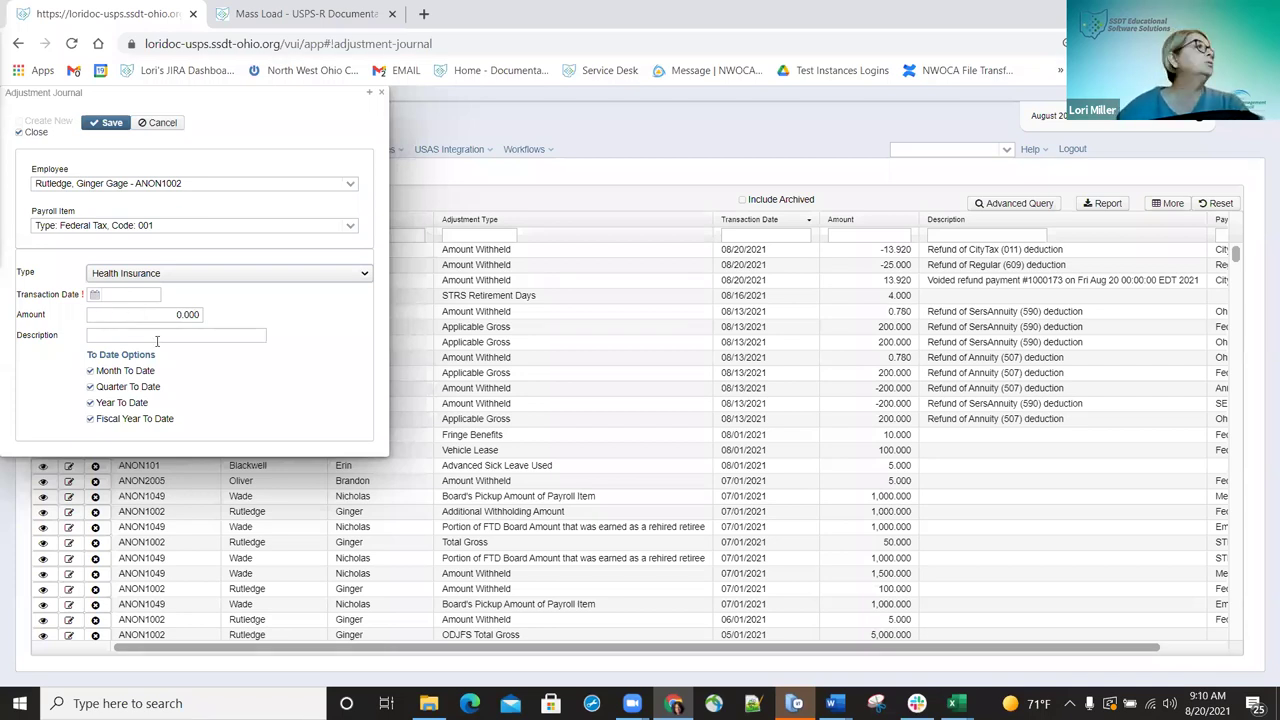
{"action": "left_click", "coordinate": [365, 277]}
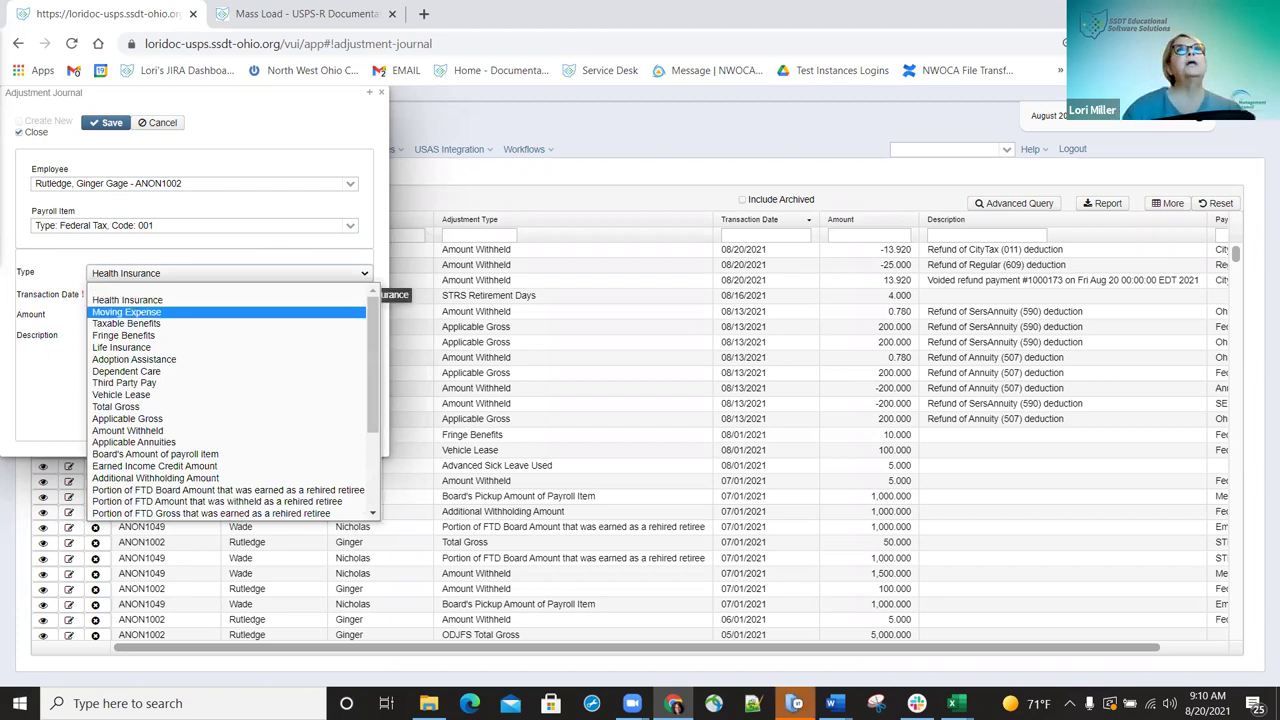
{"action": "left_click", "coordinate": [126, 312]}
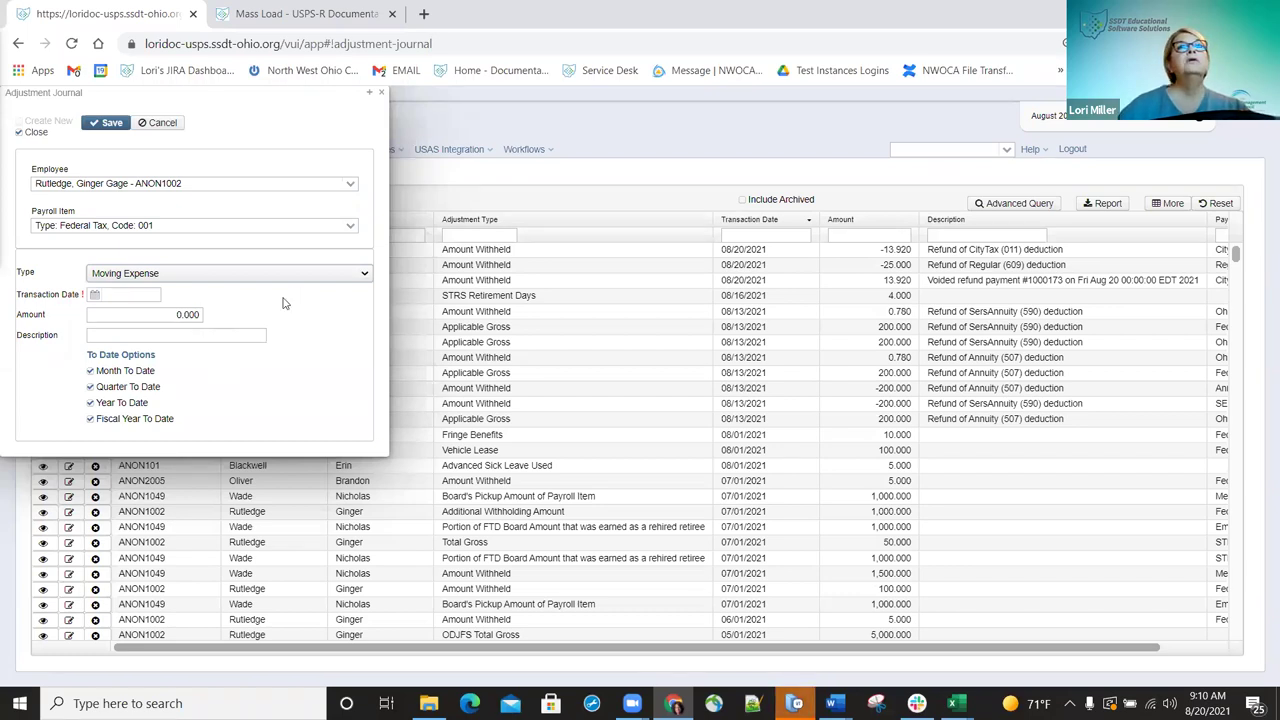
Set the adjustment type to Taxable Benefits, and replace it with Fringe Benefits.
{"action": "left_click", "coordinate": [143, 330]}
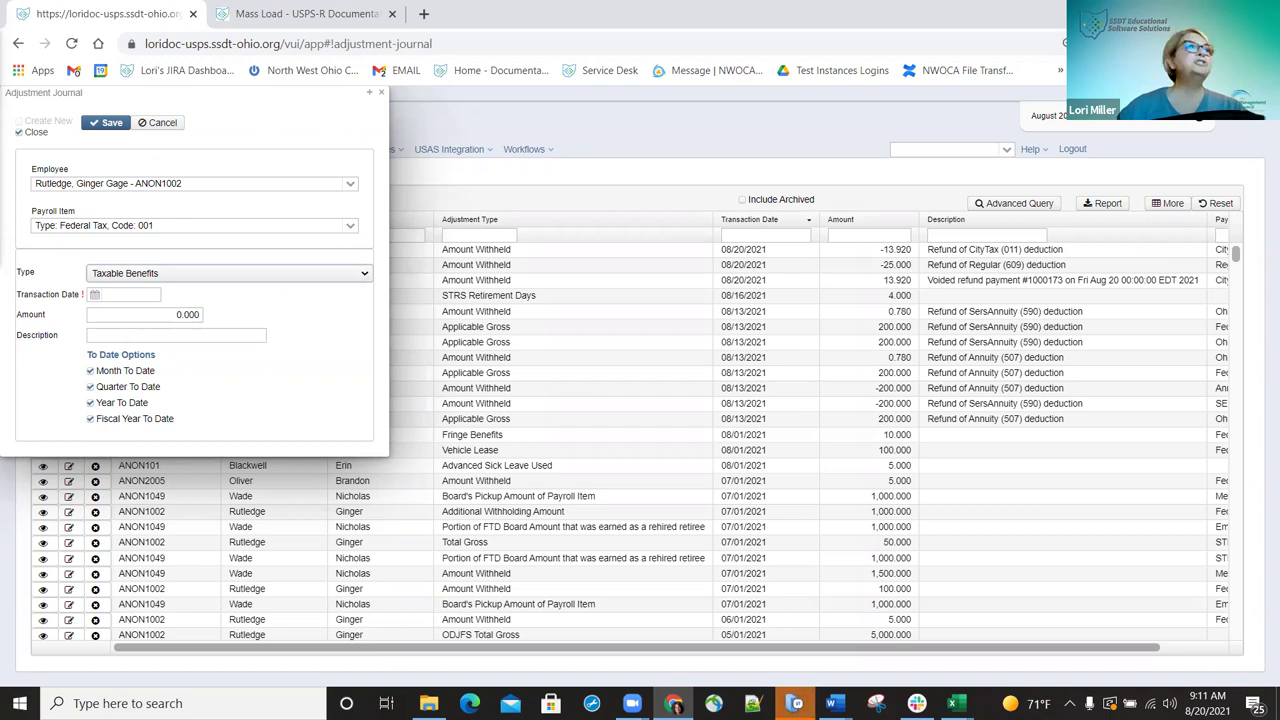
{"action": "key", "text": "alt+Down"}
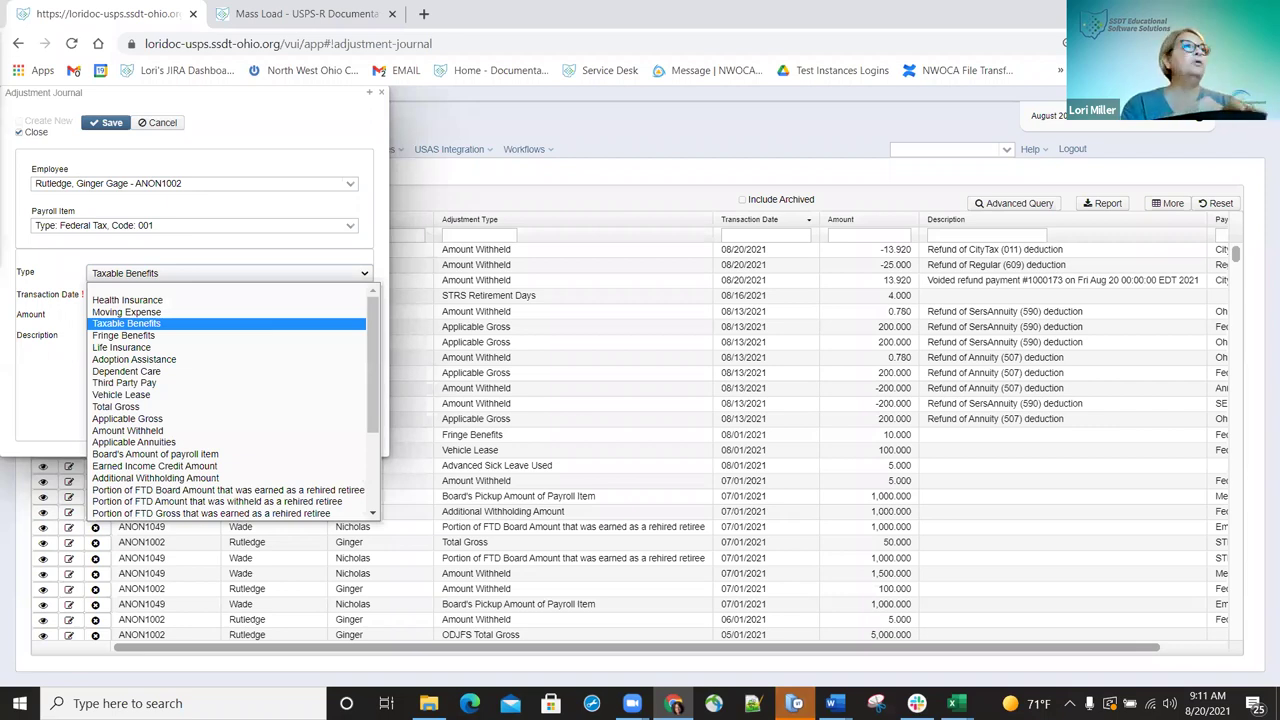
{"action": "key", "text": "Down"}
{"action": "key", "text": "Return"}
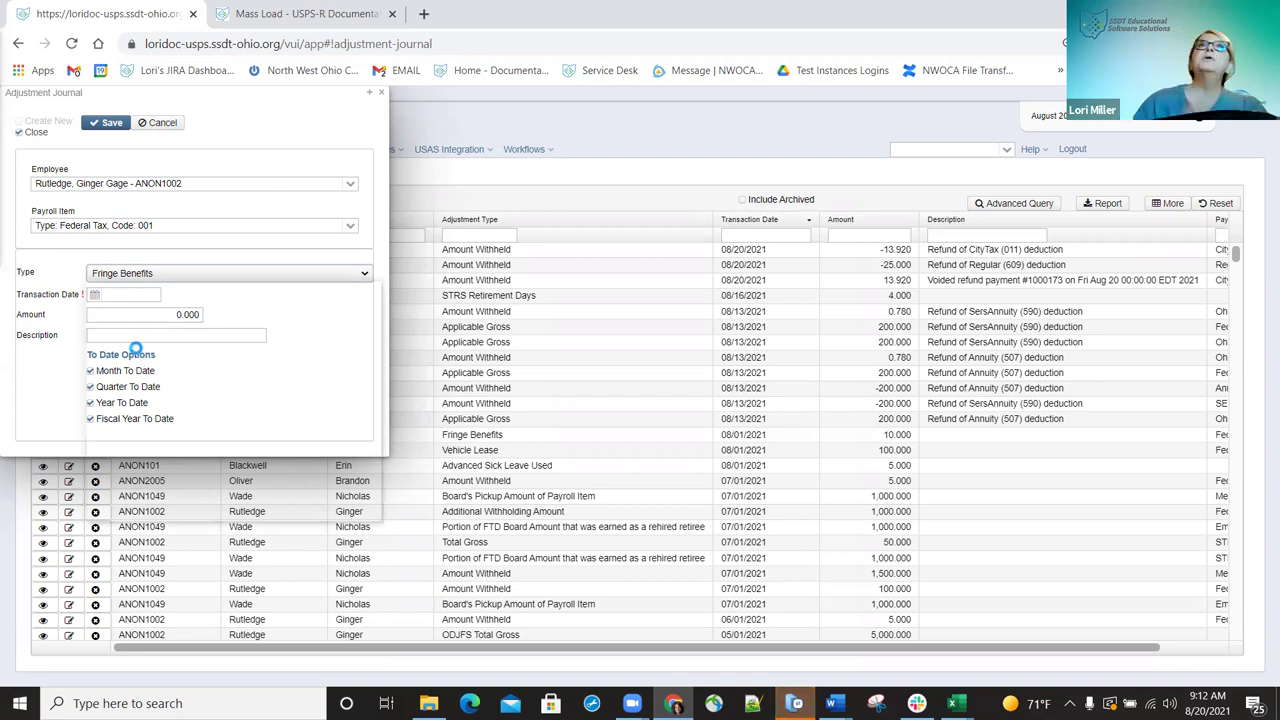
Switch the adjustment type to Life Insurance, and replace it with Adoption Assistance.
{"action": "left_click", "coordinate": [136, 348]}
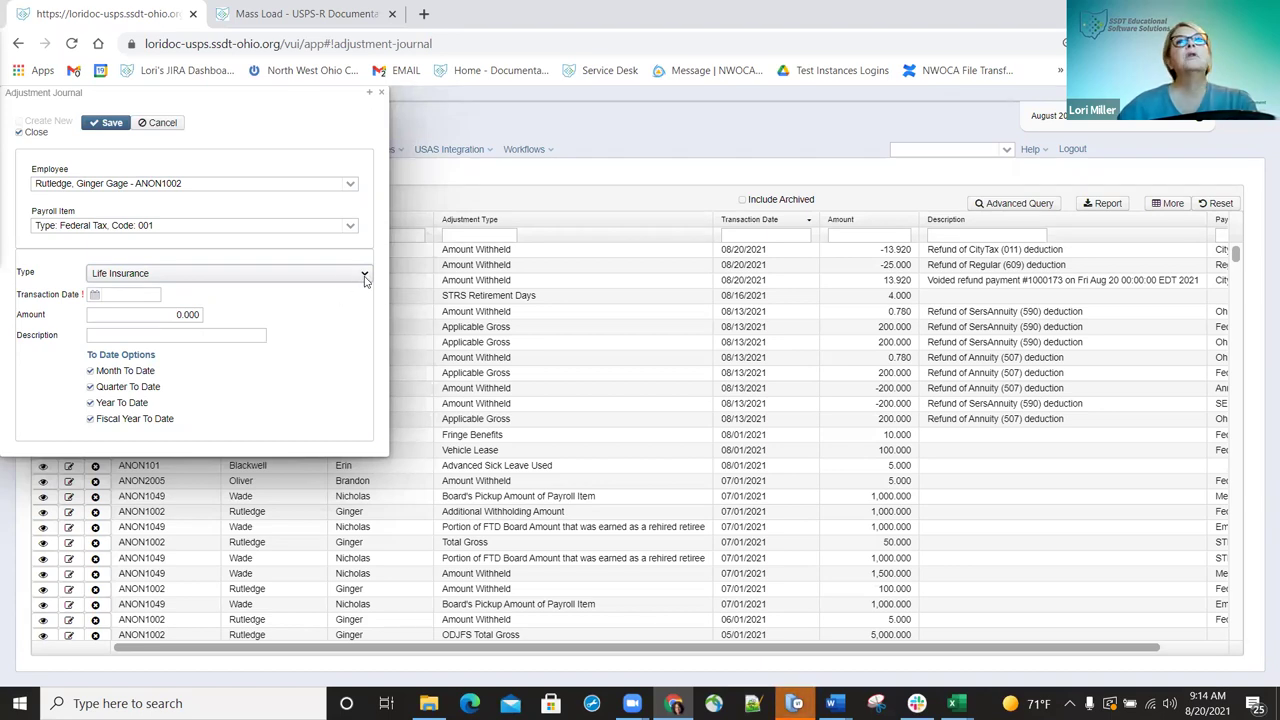
{"action": "left_click", "coordinate": [150, 275]}
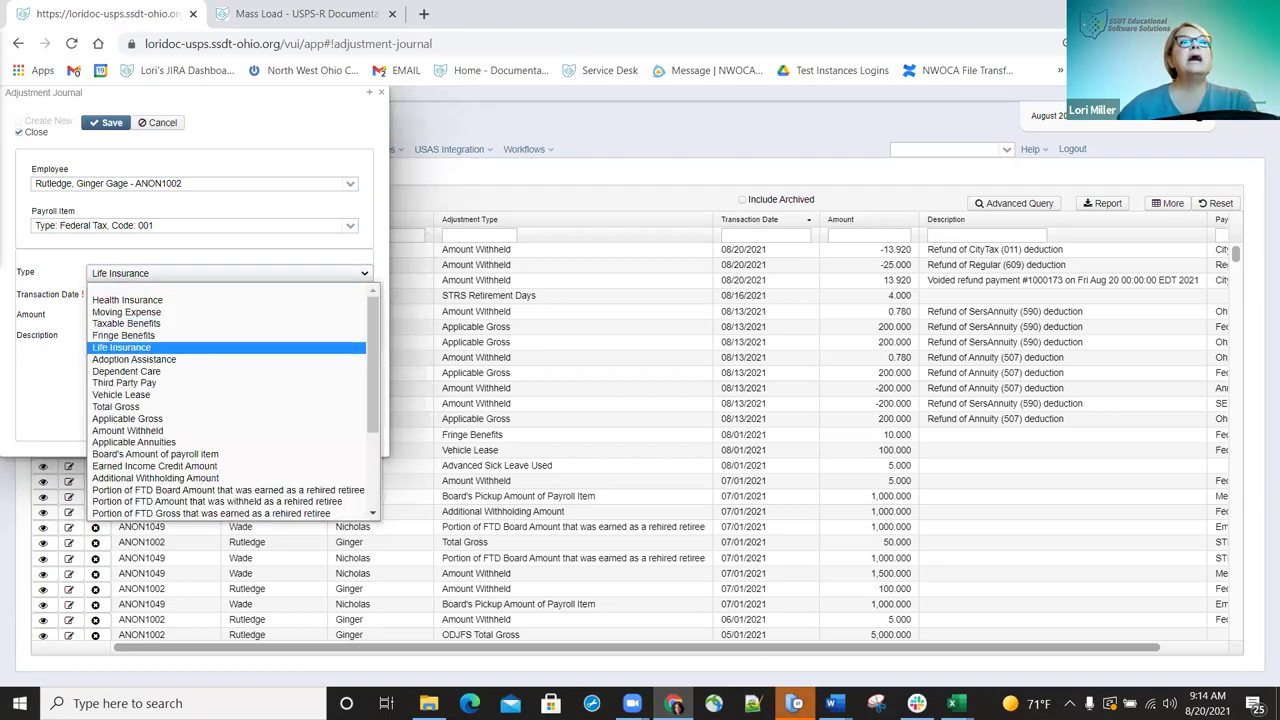
{"action": "key", "text": "Down"}
{"action": "key", "text": "Return"}
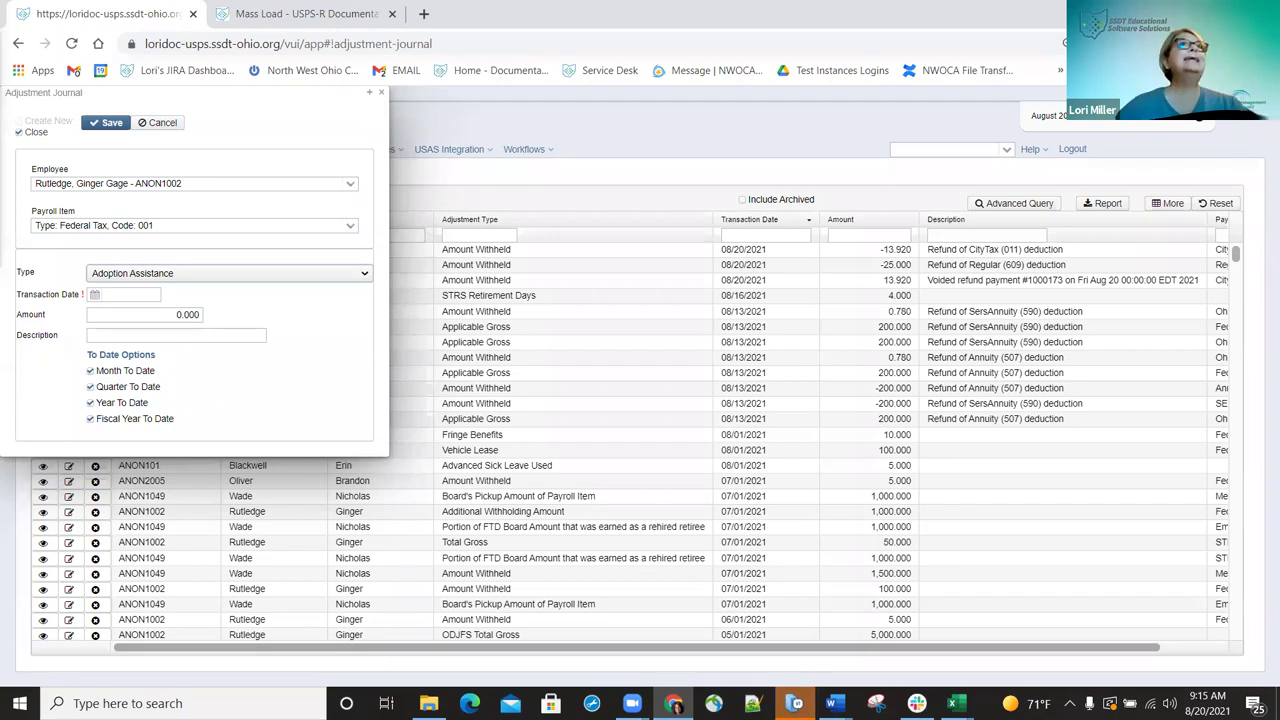
Cycle the adjustment type through Dependent Care, Third Party Pay and Vehicle Lease, ending on Total Gross.
{"action": "key", "text": "Down"}
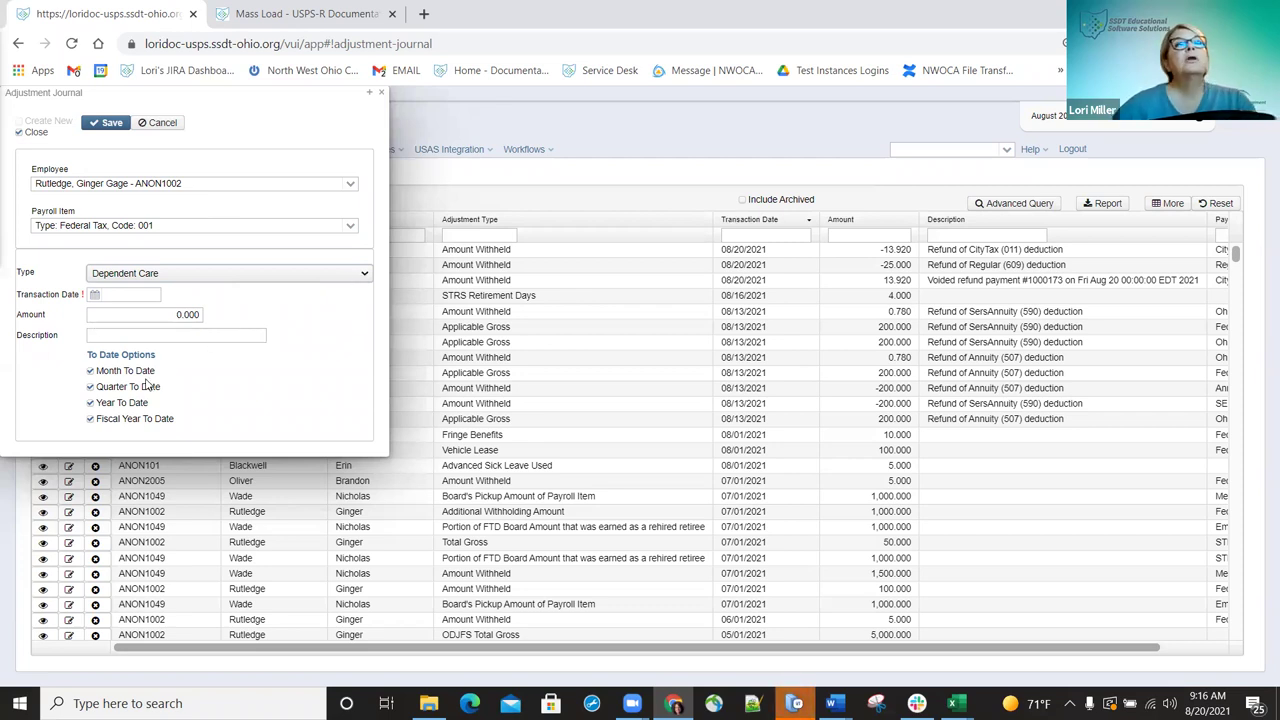
{"action": "key", "text": "t"}
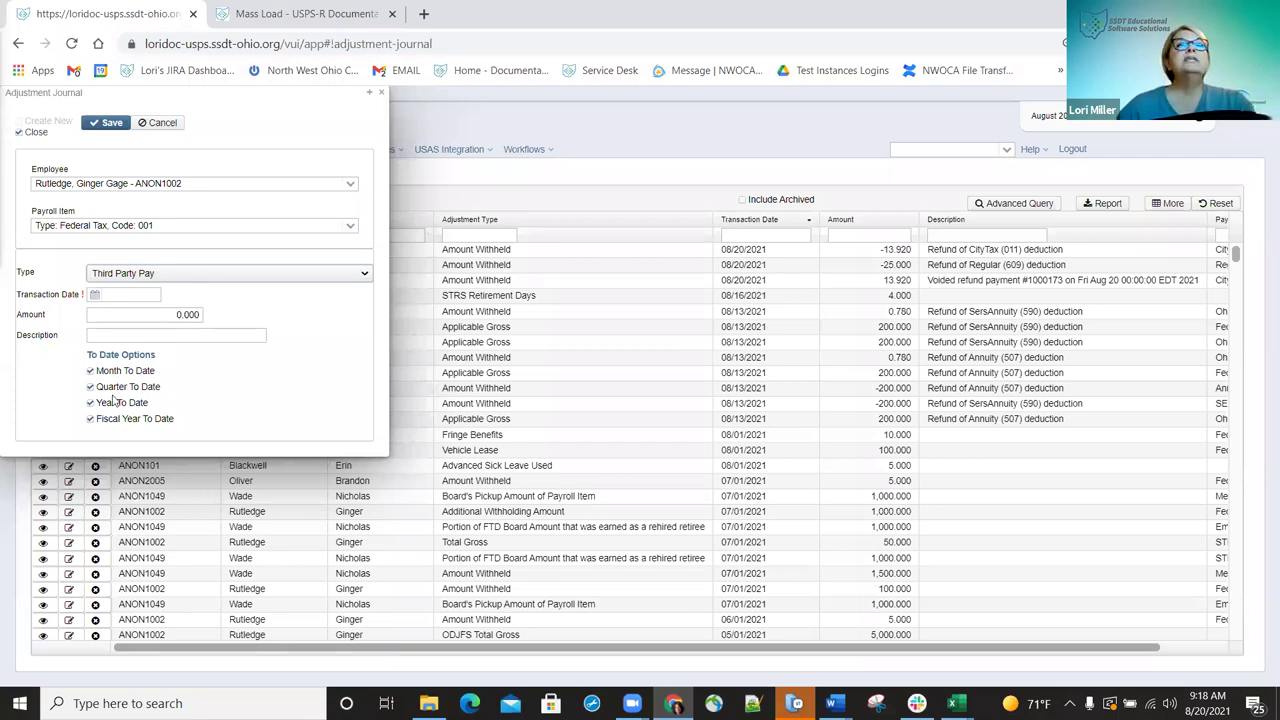
{"action": "key", "text": "alt+Down"}
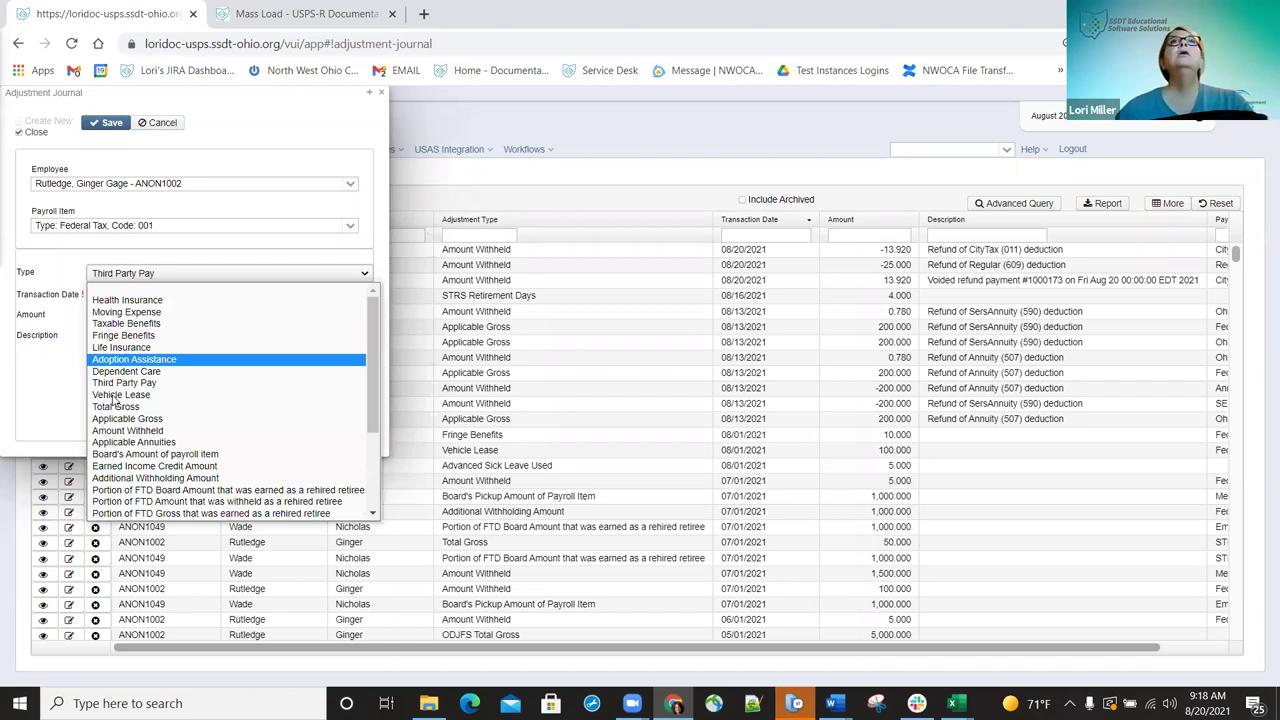
{"action": "left_click", "coordinate": [114, 396]}
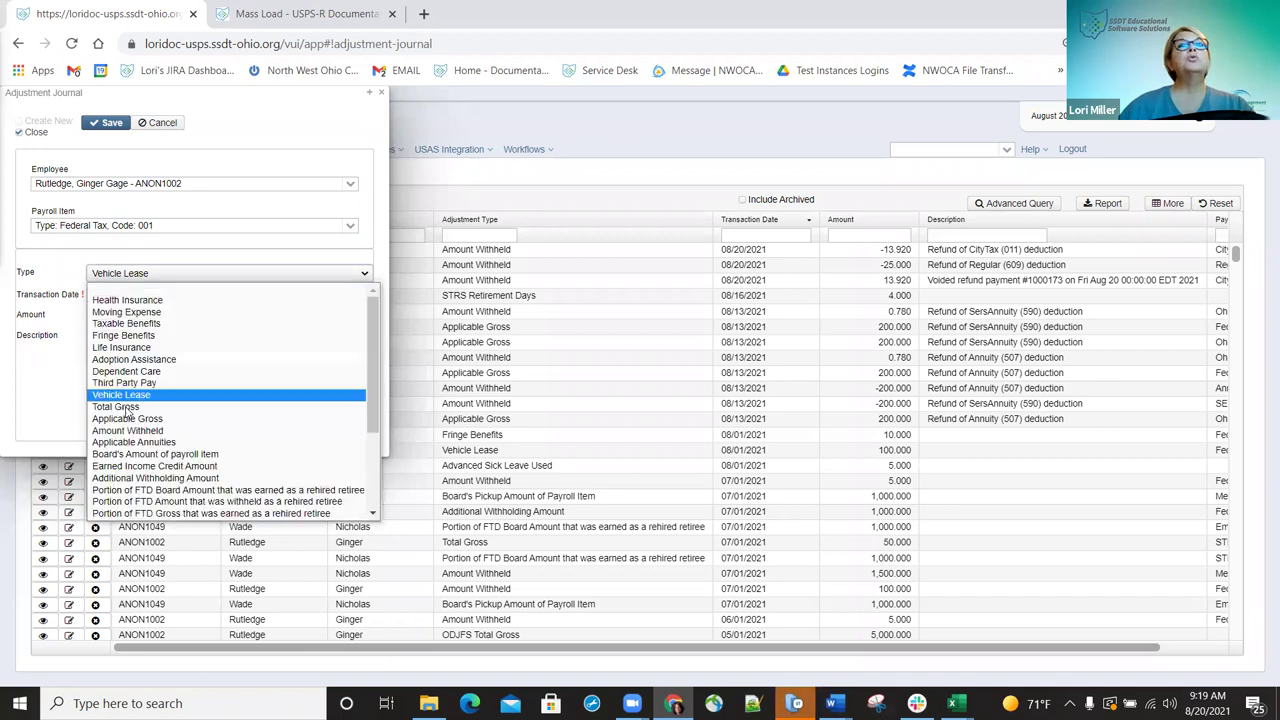
{"action": "left_click", "coordinate": [127, 410]}
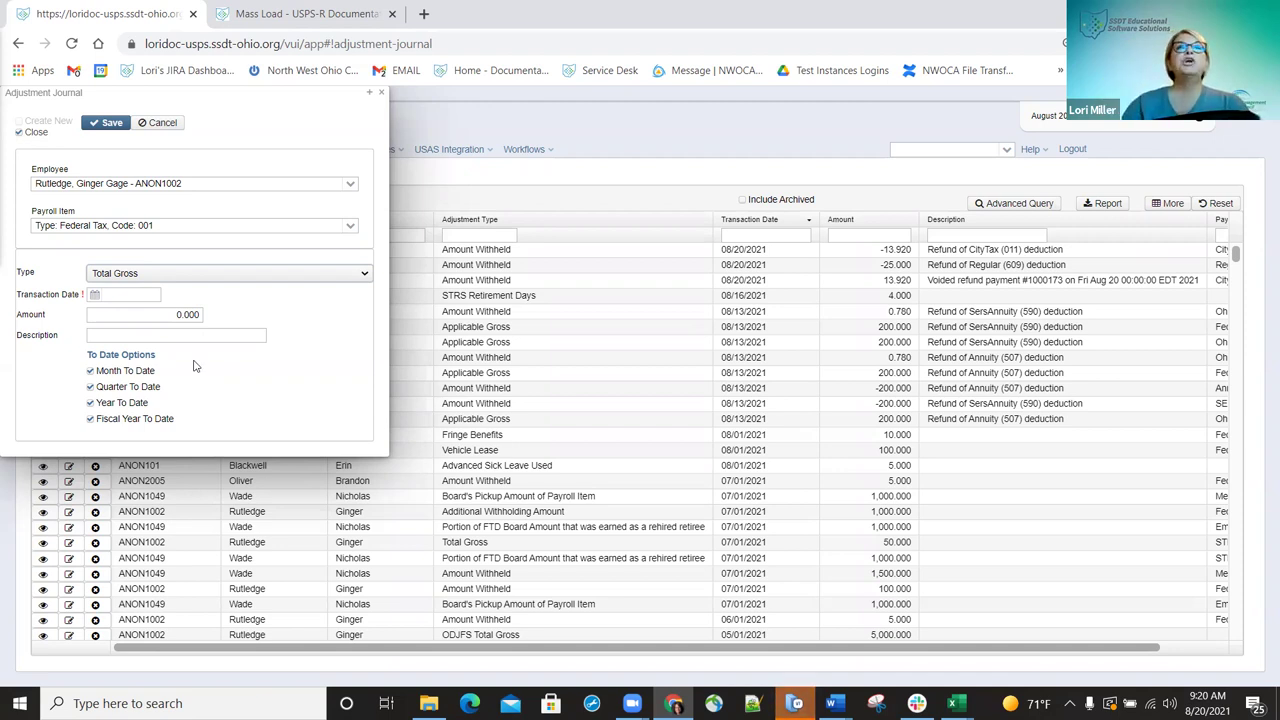
Change the adjustment's payroll item to STRS, Code: 450.
{"action": "left_click", "coordinate": [349, 229]}
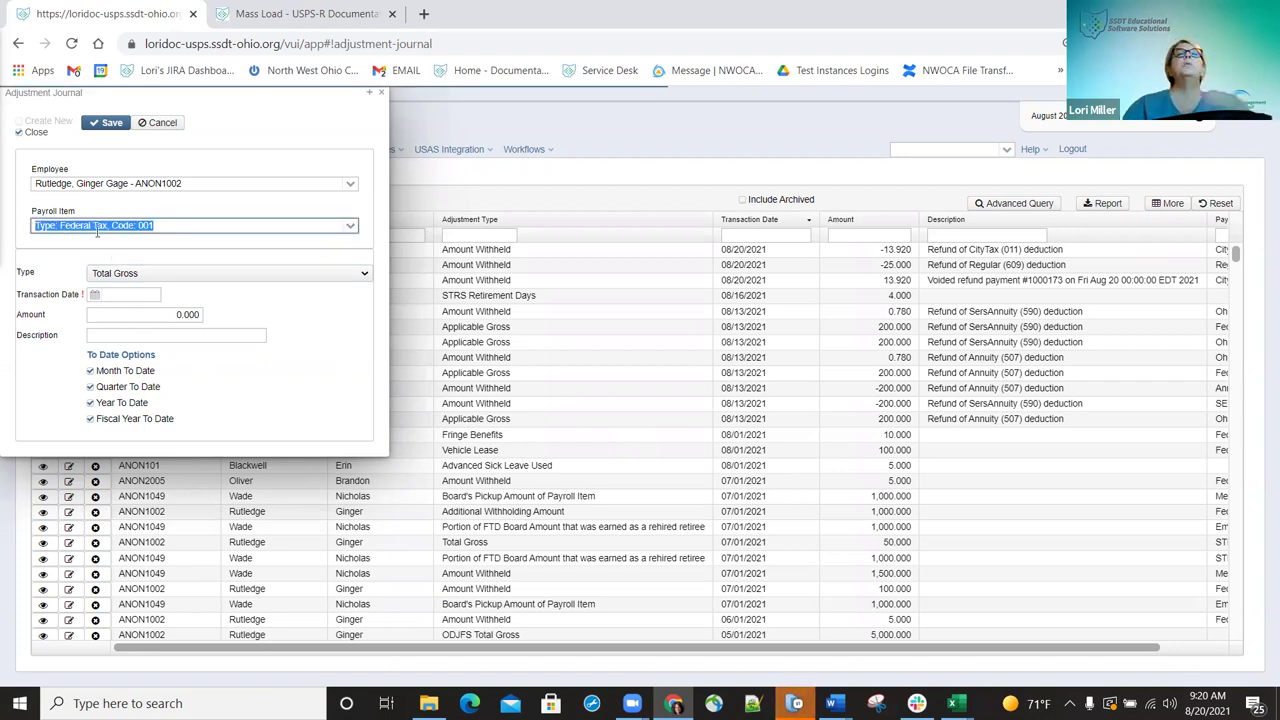
{"action": "left_click", "coordinate": [97, 228]}
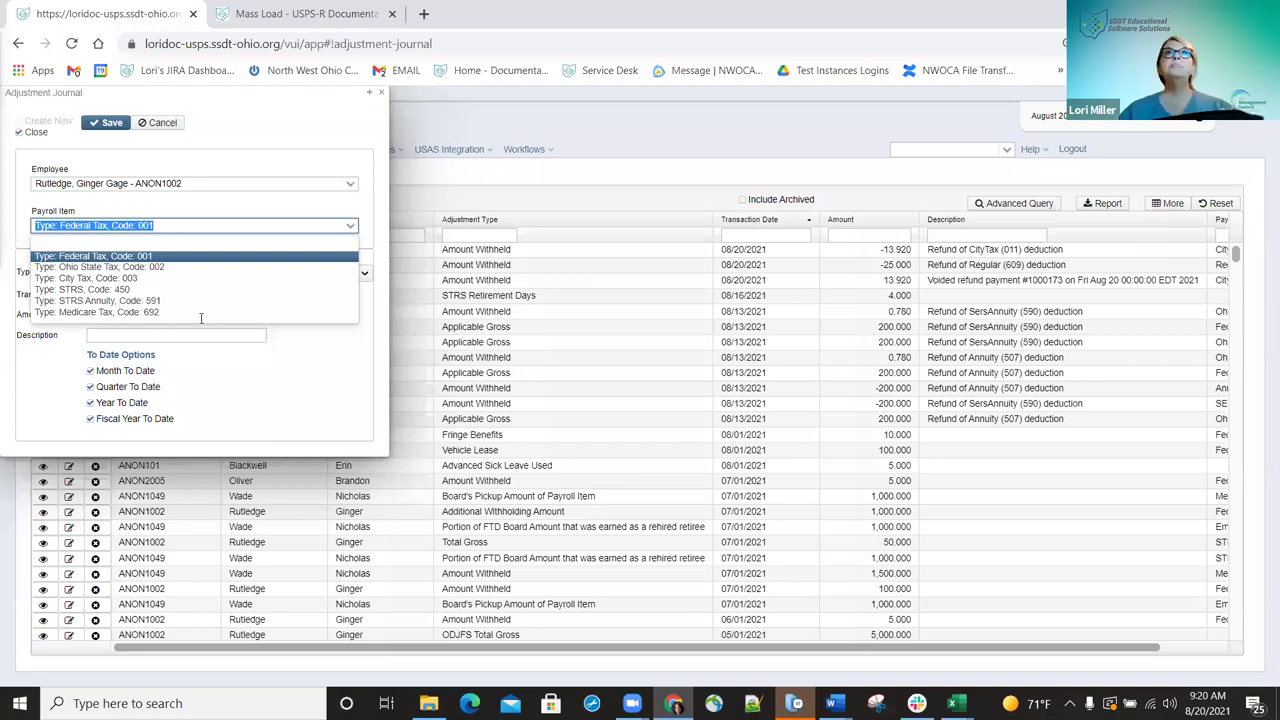
{"action": "key", "text": "Down"}
{"action": "key", "text": "Down"}
{"action": "key", "text": "Down"}
{"action": "key", "text": "Return"}
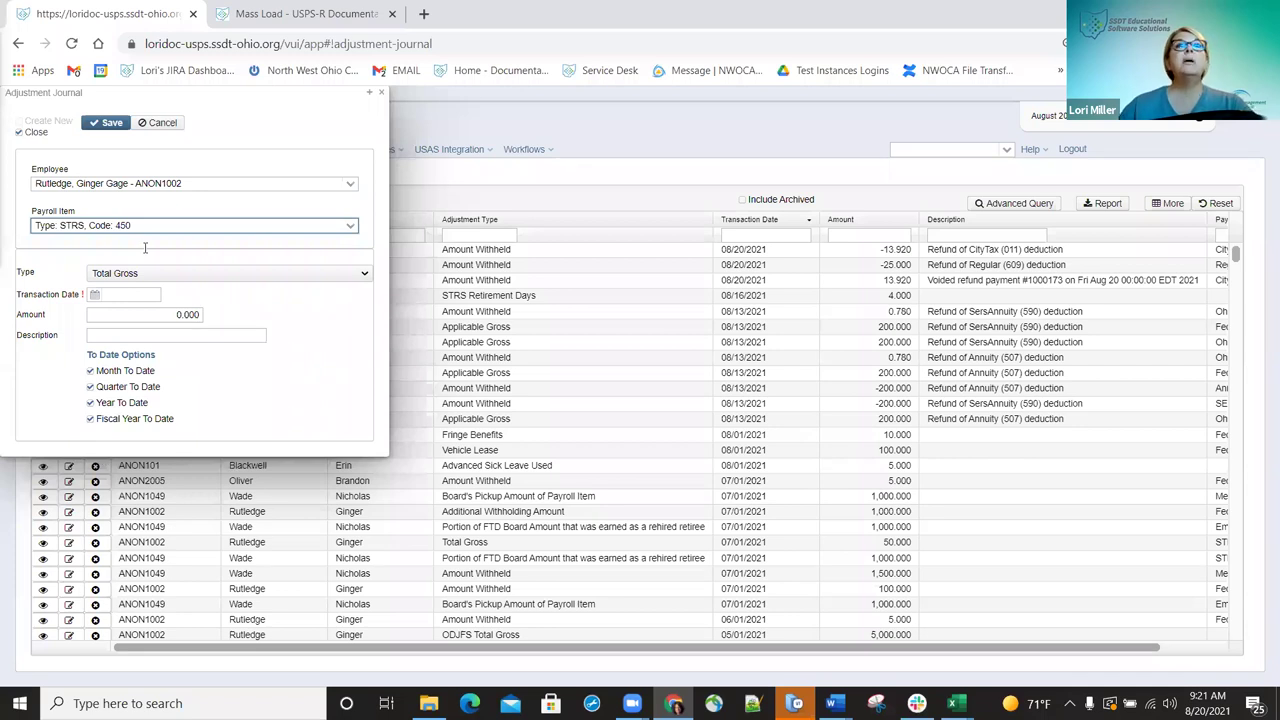
Cycle the adjustment type through Applicable Gross and Amount Withheld, ending on Board's Amount of payroll item.
{"action": "left_click", "coordinate": [155, 314]}
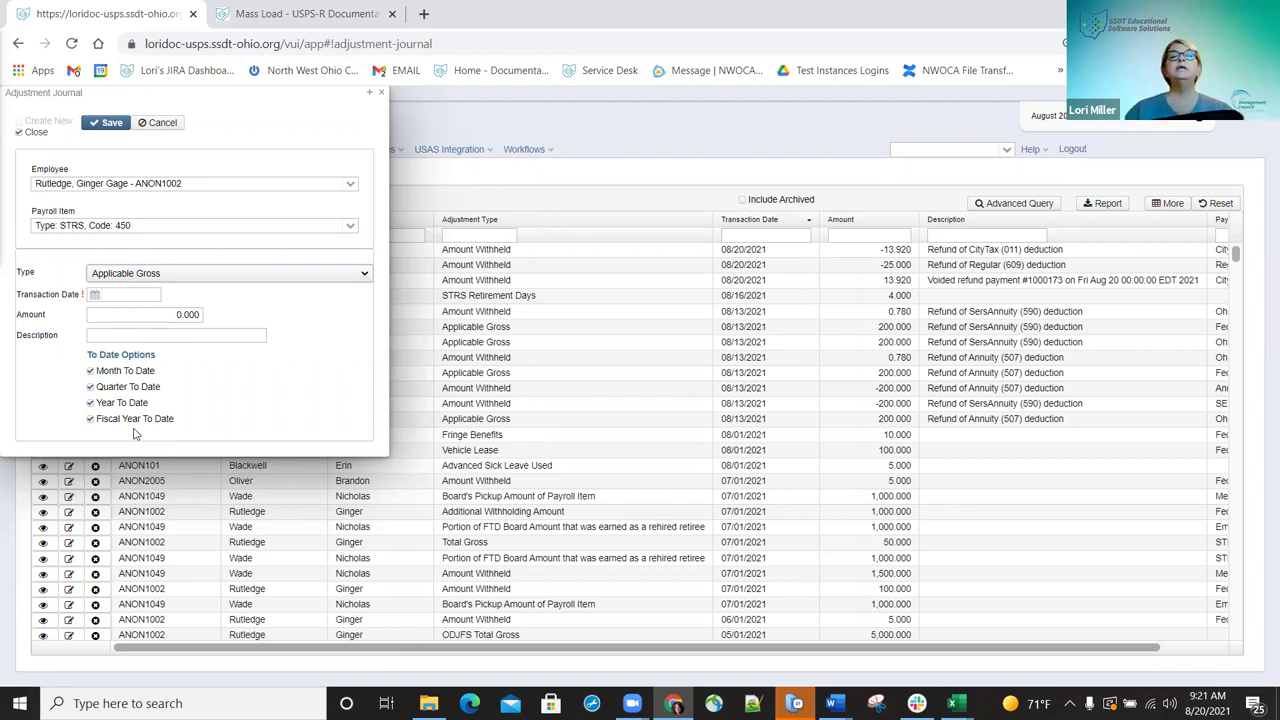
{"action": "key", "text": "Up"}
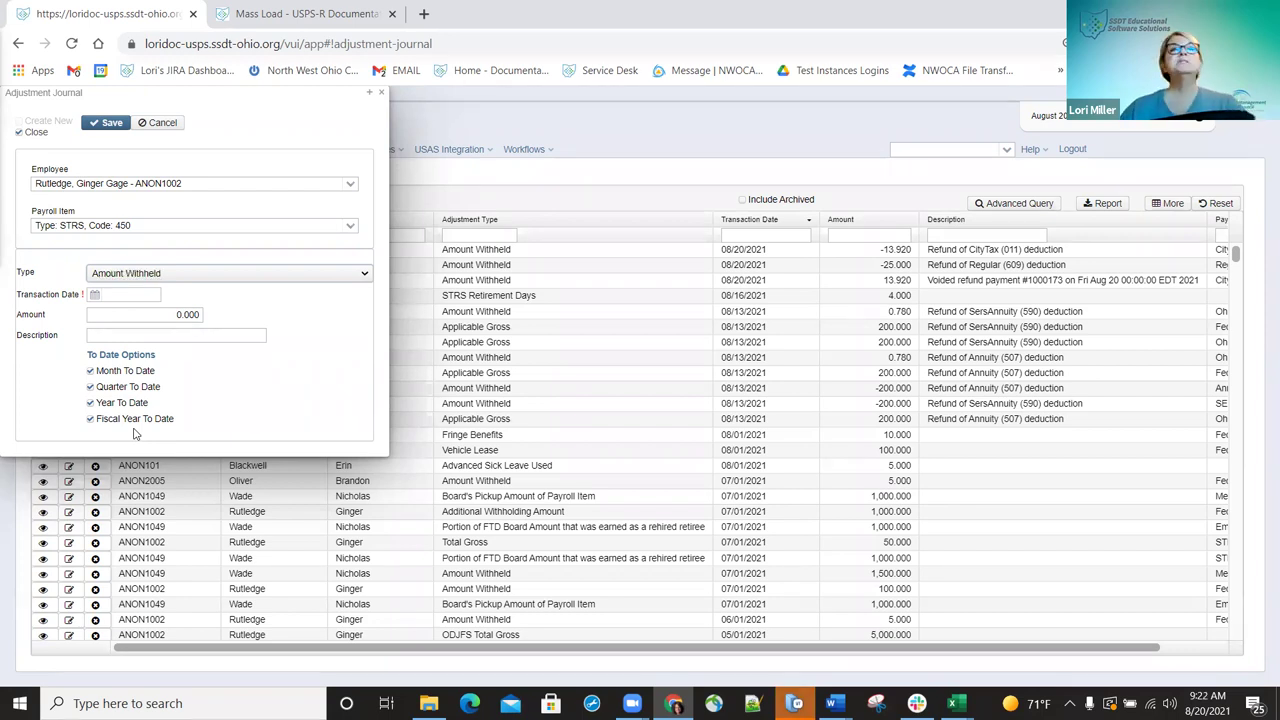
{"action": "left_click", "coordinate": [366, 274]}
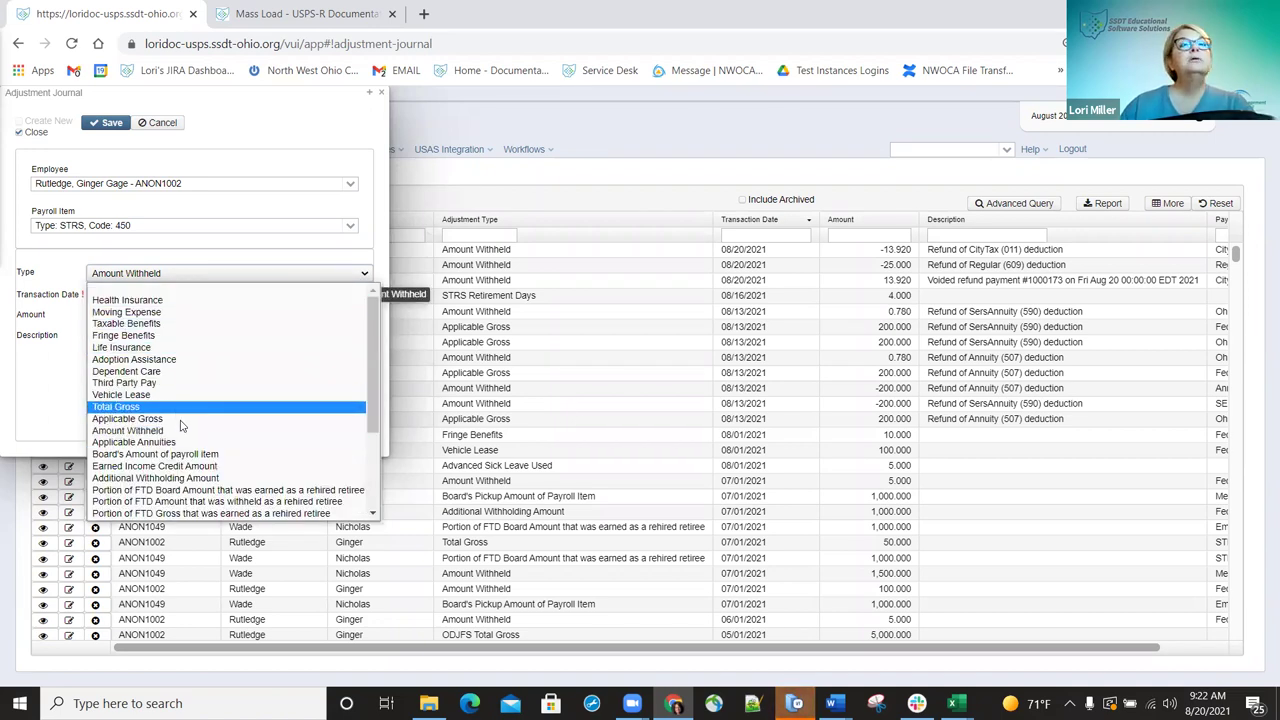
{"action": "left_click", "coordinate": [172, 454]}
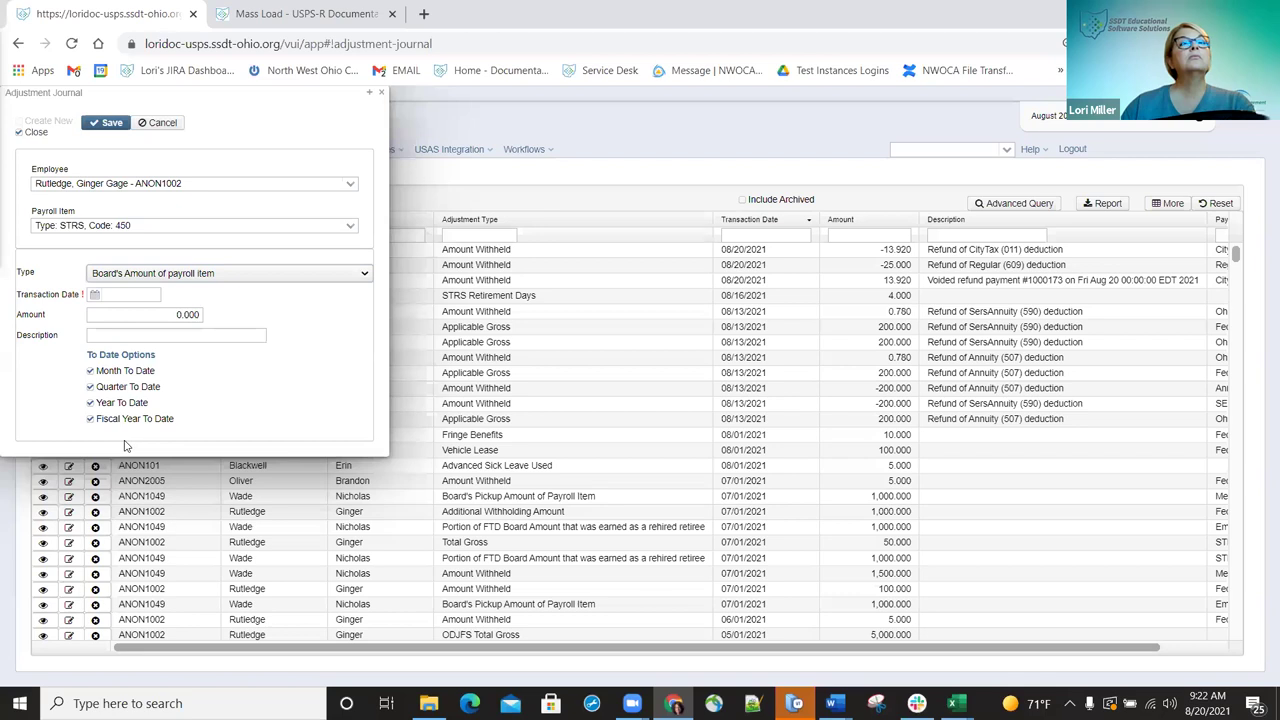
Cycle the adjustment type through Applicable Annuities and Earned Income Credit Amount, ending on Additional Withholding Amount.
{"action": "key", "text": "alt+Down"}
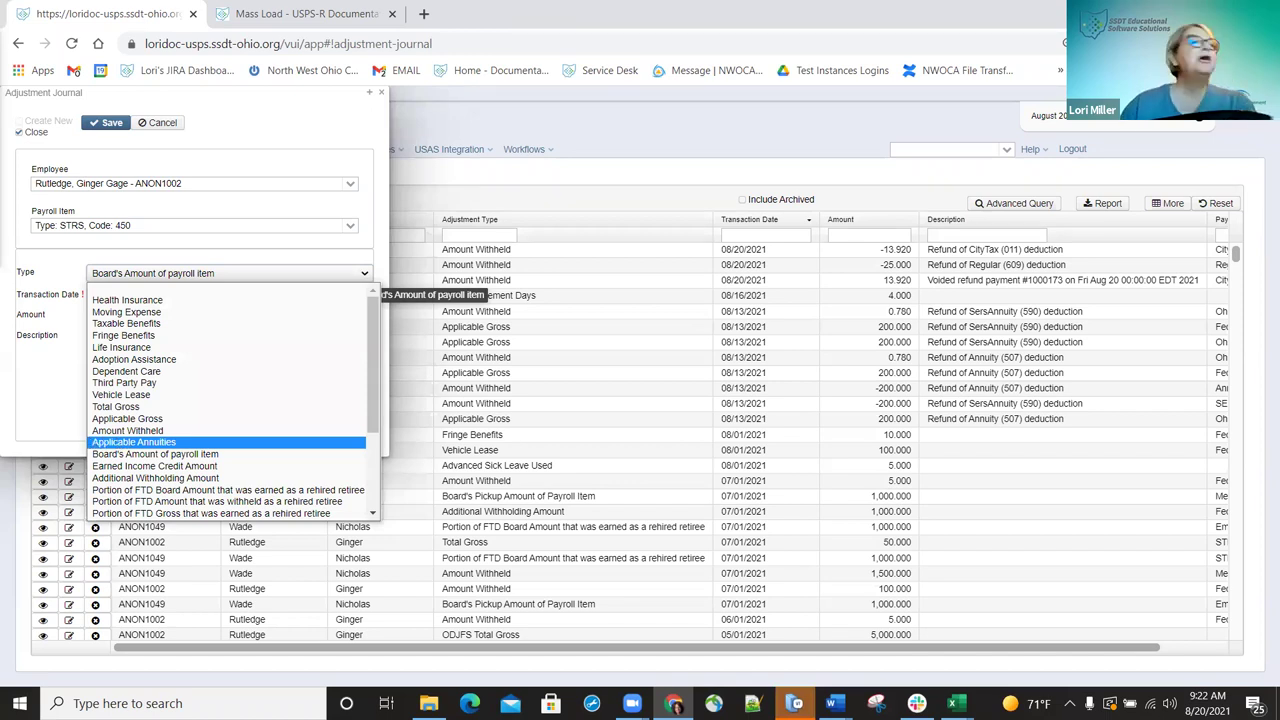
{"action": "key", "text": "Return"}
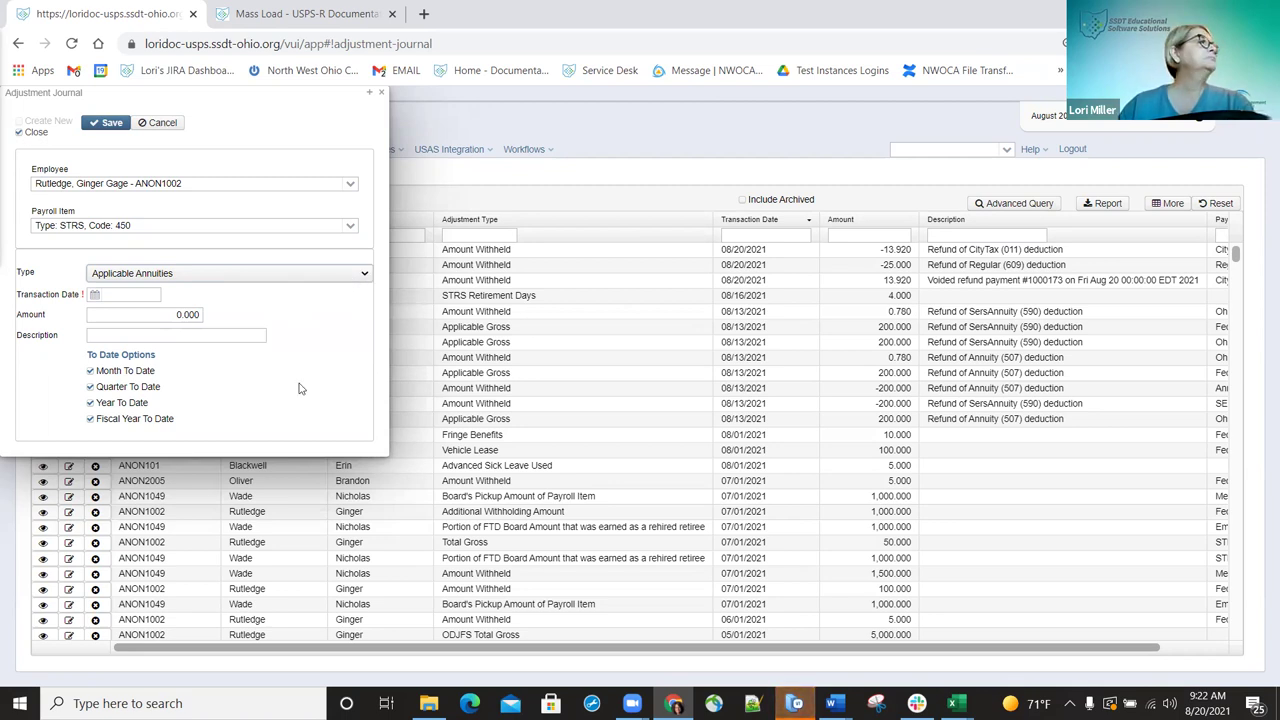
{"action": "left_click", "coordinate": [350, 276]}
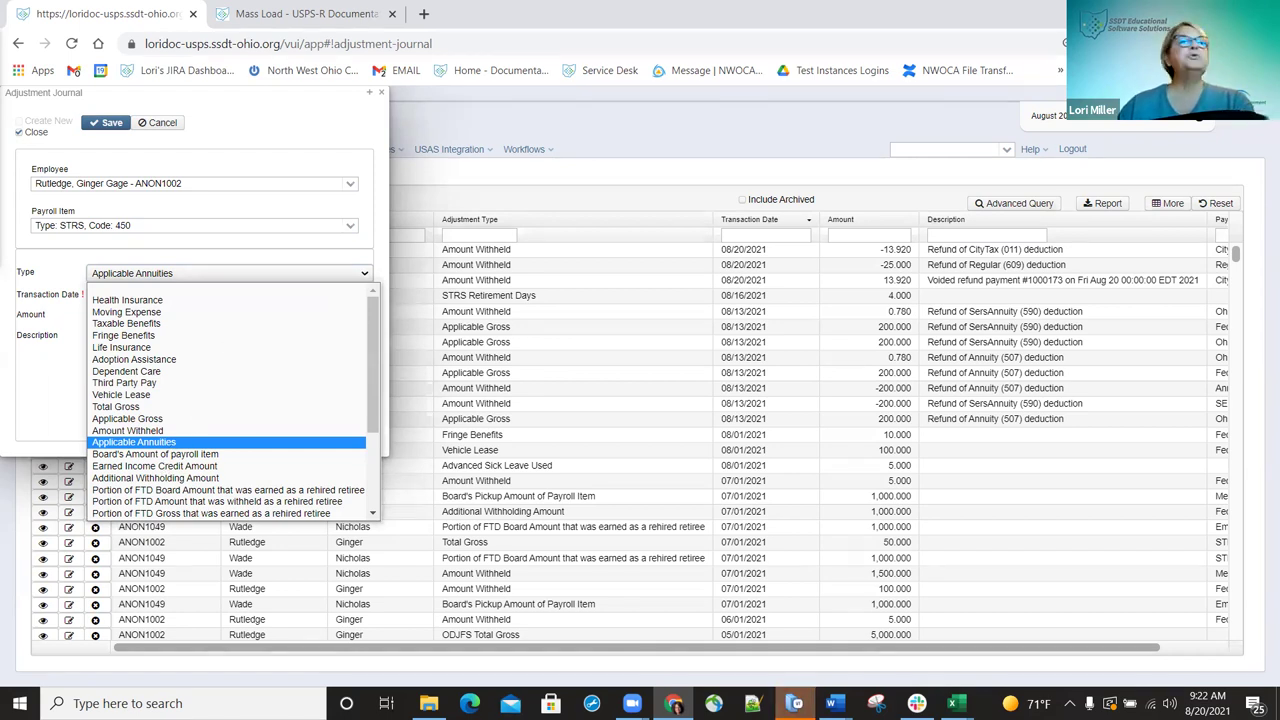
{"action": "left_click", "coordinate": [150, 466]}
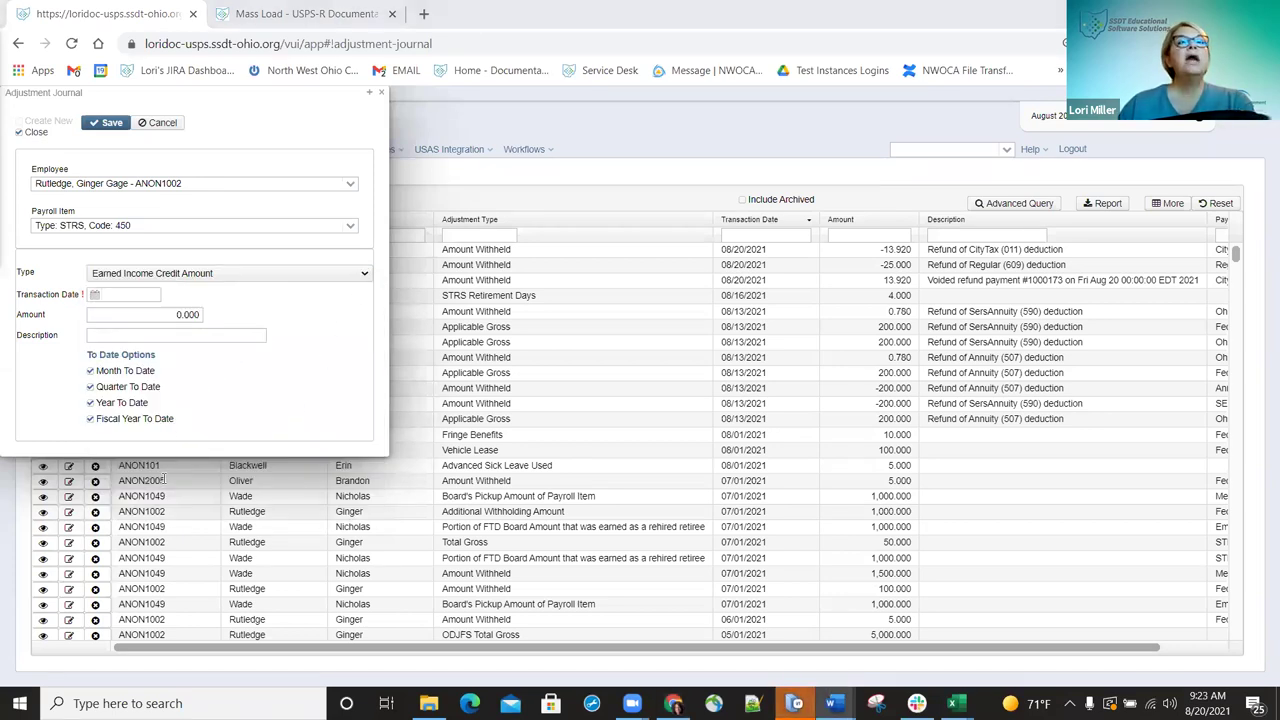
{"action": "key", "text": "a"}
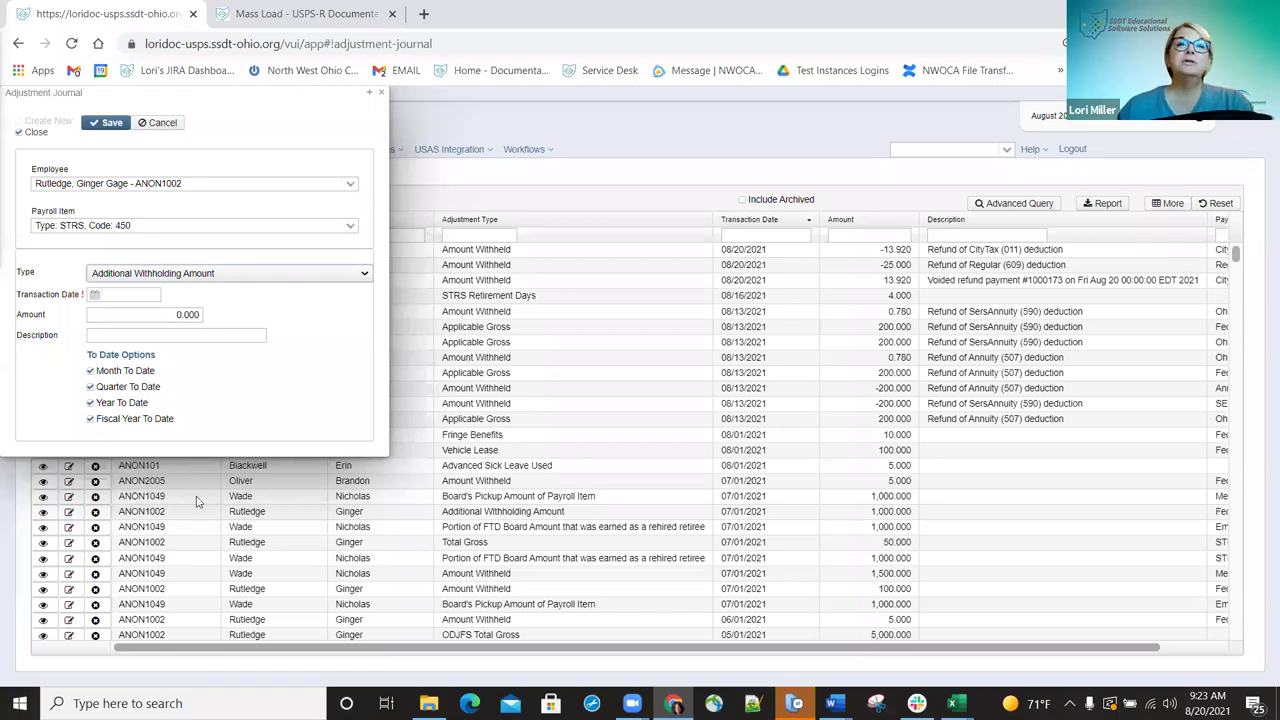
Review the rehired-retiree FTD and ODJFS adjustment types, and set the type to ODJFS Weeks.
{"action": "key", "text": "alt+Down"}
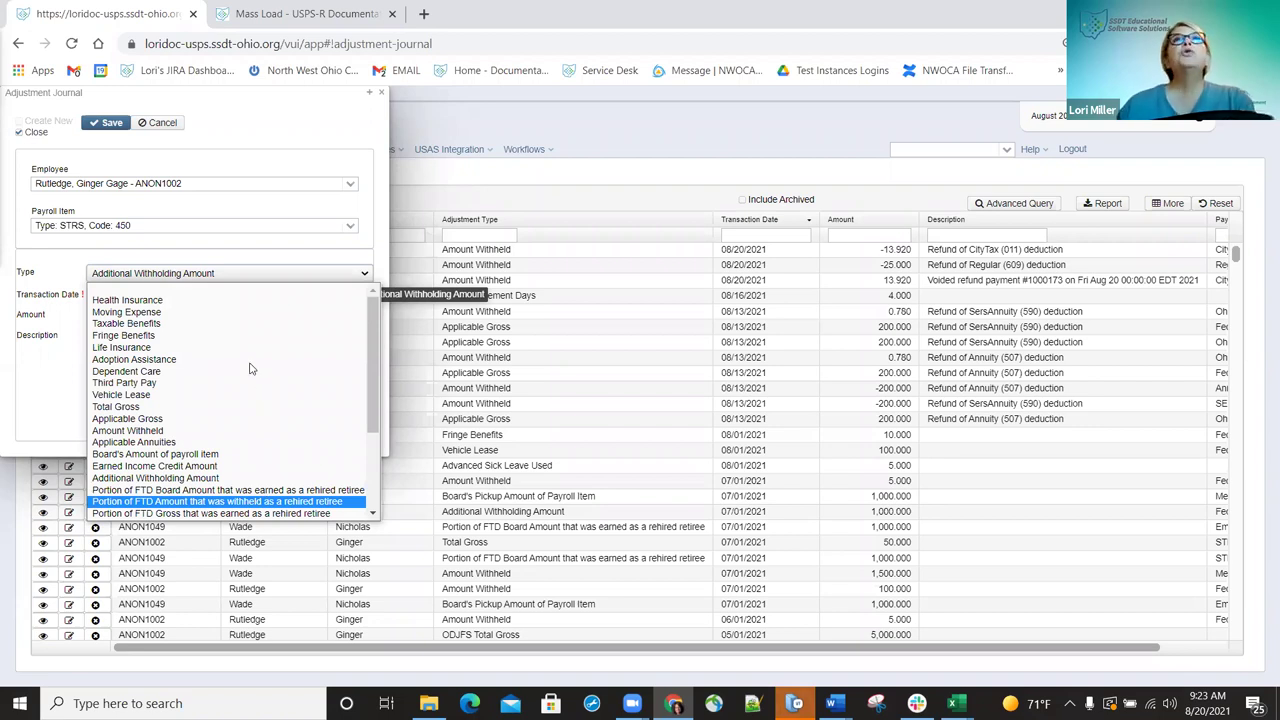
{"action": "scroll", "coordinate": [250, 369], "scroll_direction": "down", "scroll_amount": 2}
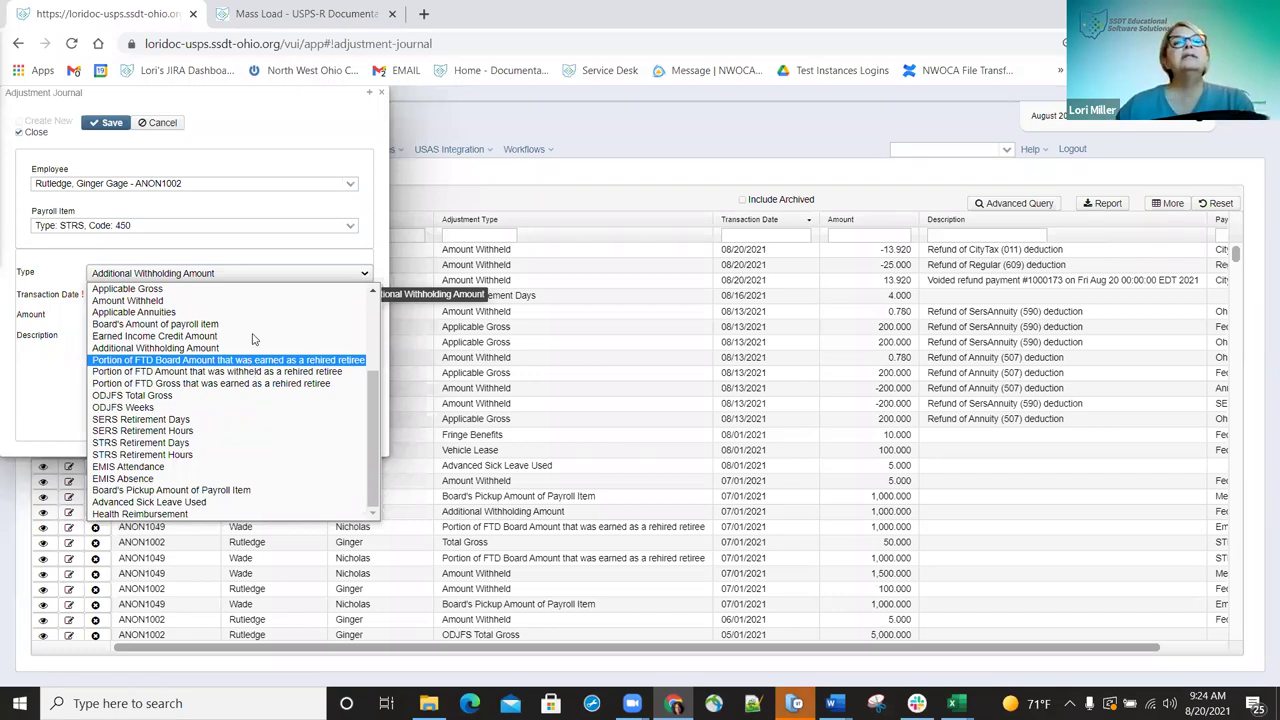
{"action": "key", "text": "Up"}
{"action": "key", "text": "Up"}
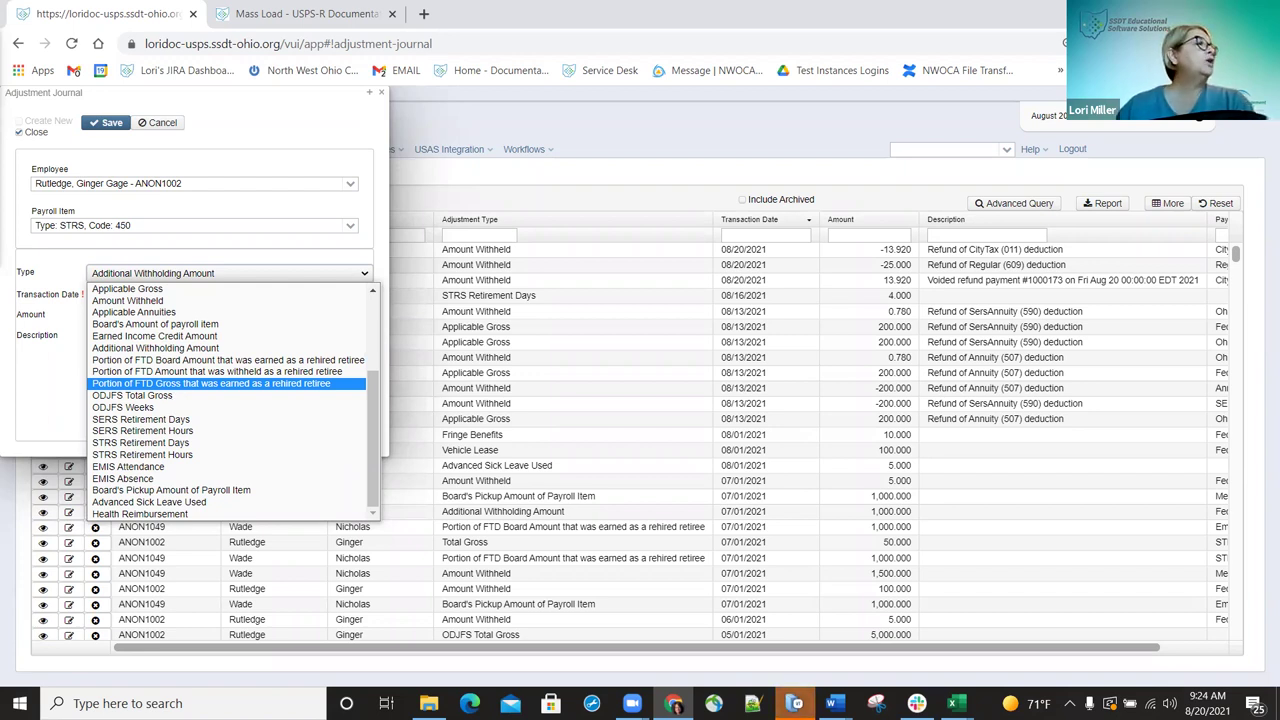
{"action": "key", "text": "Down"}
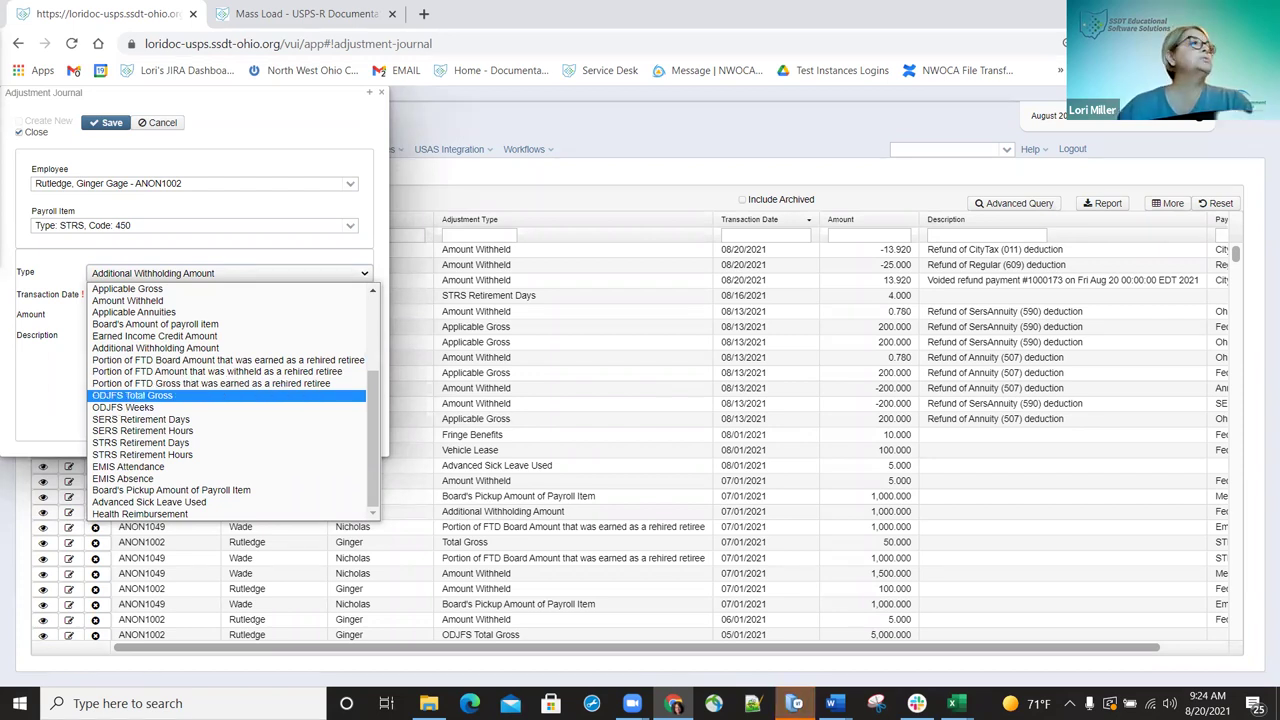
{"action": "key", "text": "Up"}
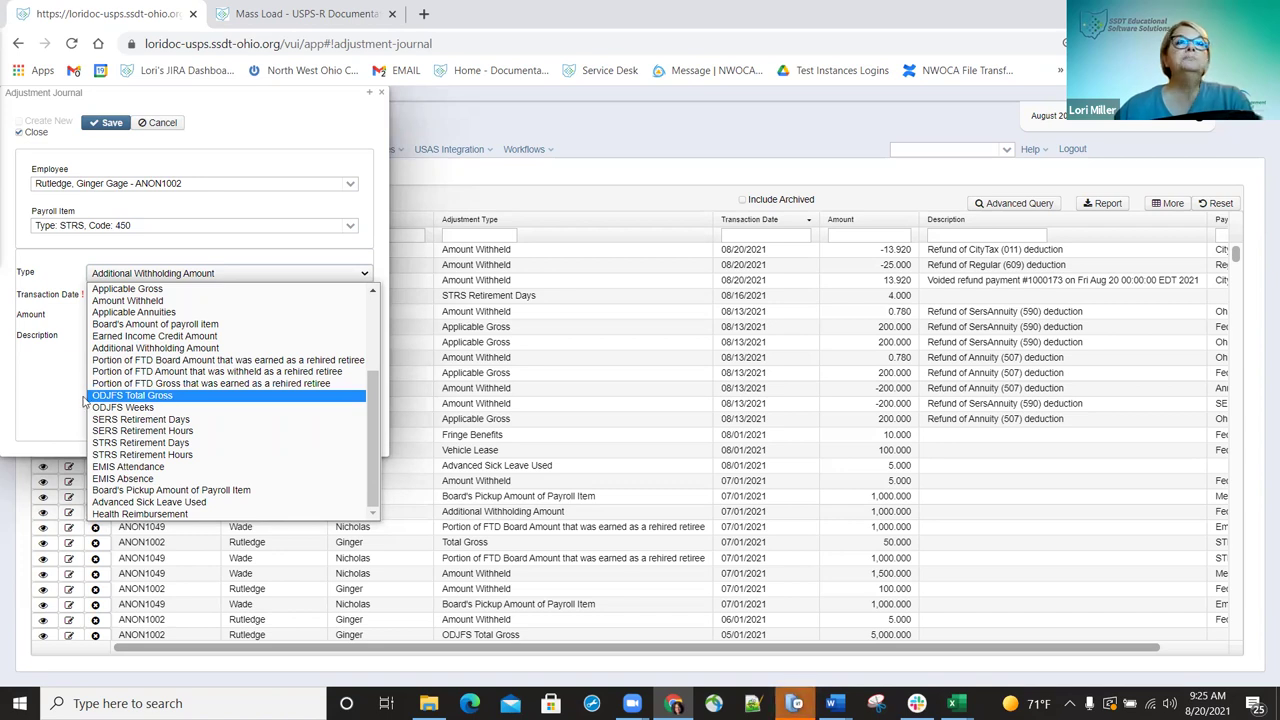
{"action": "key", "text": "Down"}
{"action": "key", "text": "Down"}
{"action": "key", "text": "Down"}
{"action": "key", "text": "Down"}
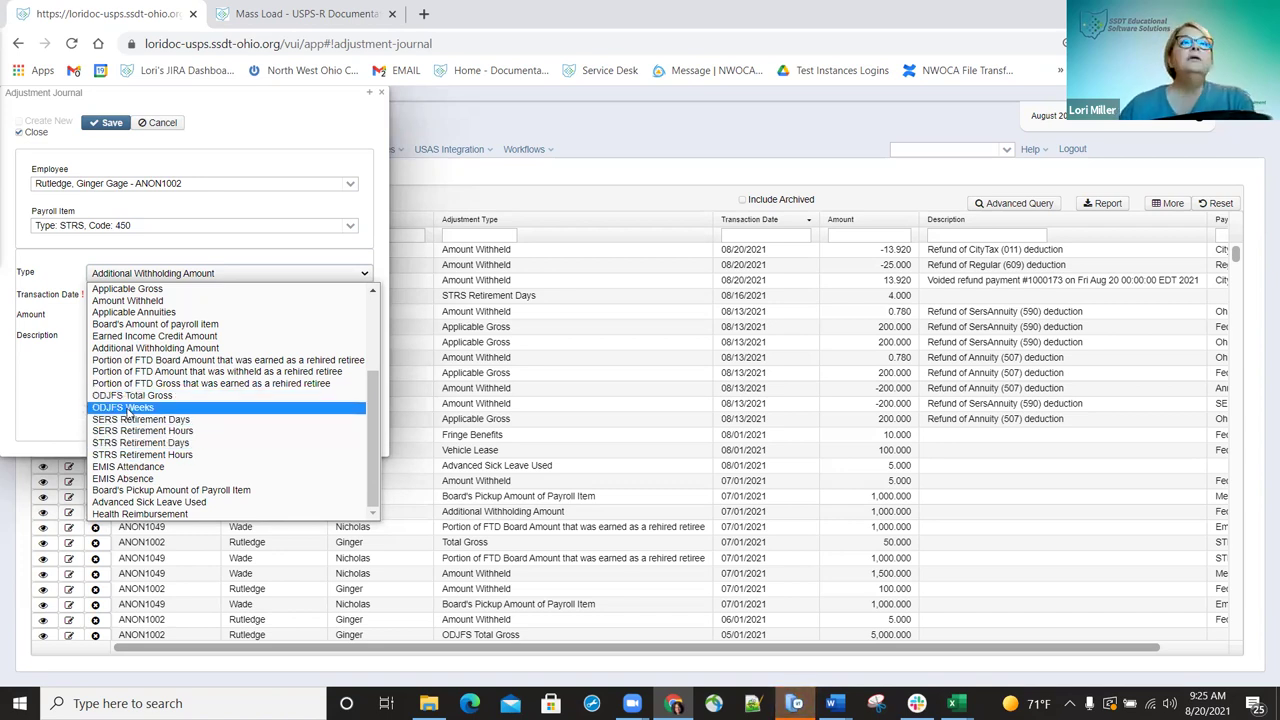
{"action": "left_click", "coordinate": [133, 407]}
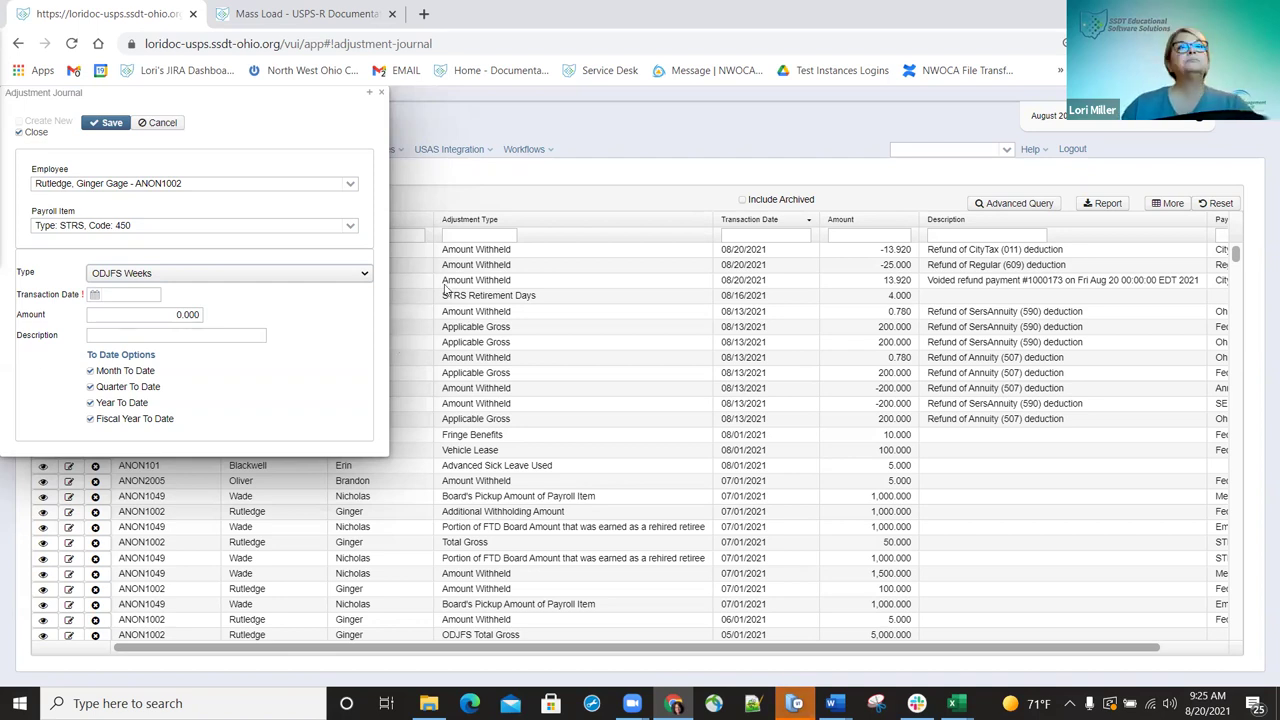
Examine the ODJFS, SERS and STRS retirement options in the adjustment type choices.
{"action": "left_click", "coordinate": [363, 275]}
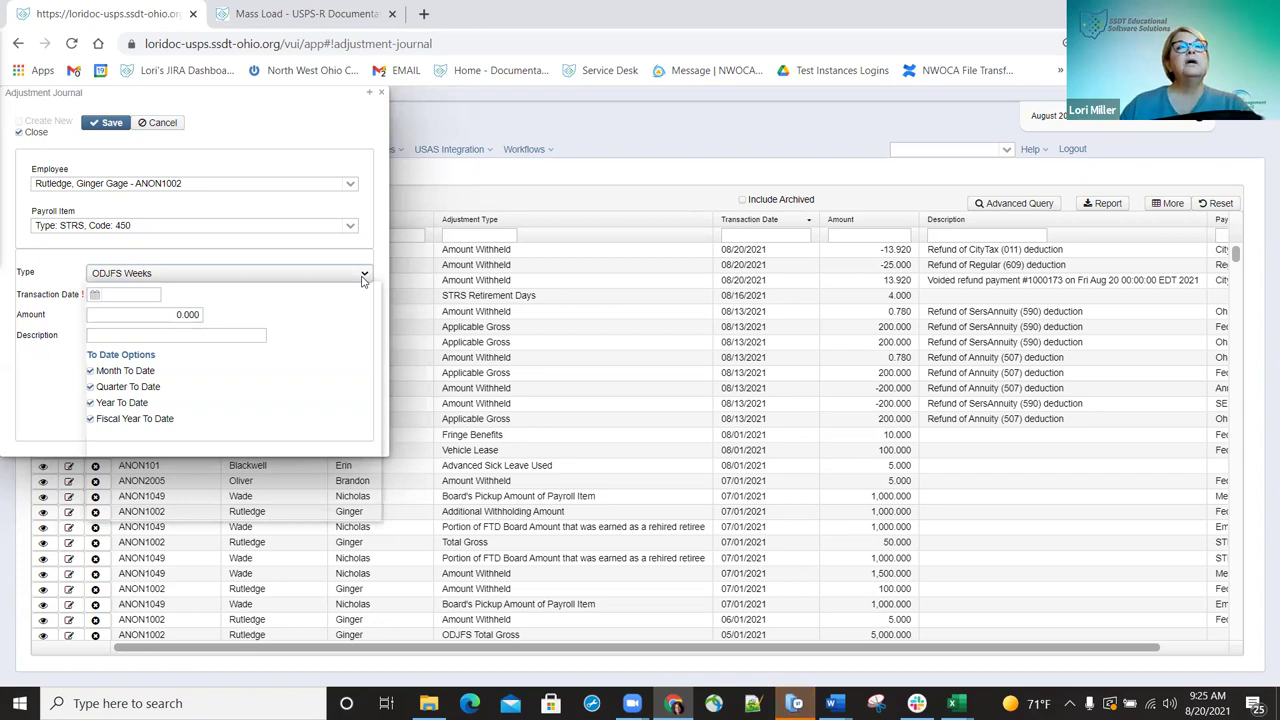
{"action": "scroll", "coordinate": [185, 435], "scroll_direction": "down", "scroll_amount": 3}
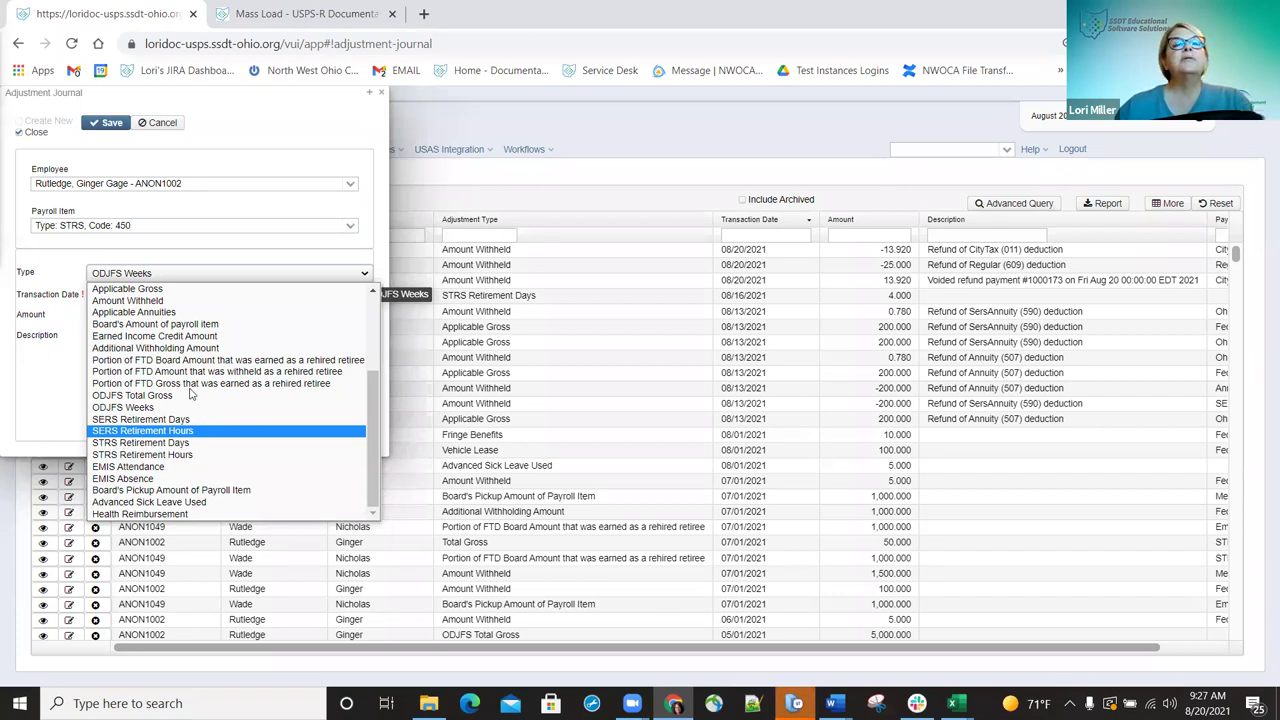
{"action": "key", "text": "Up"}
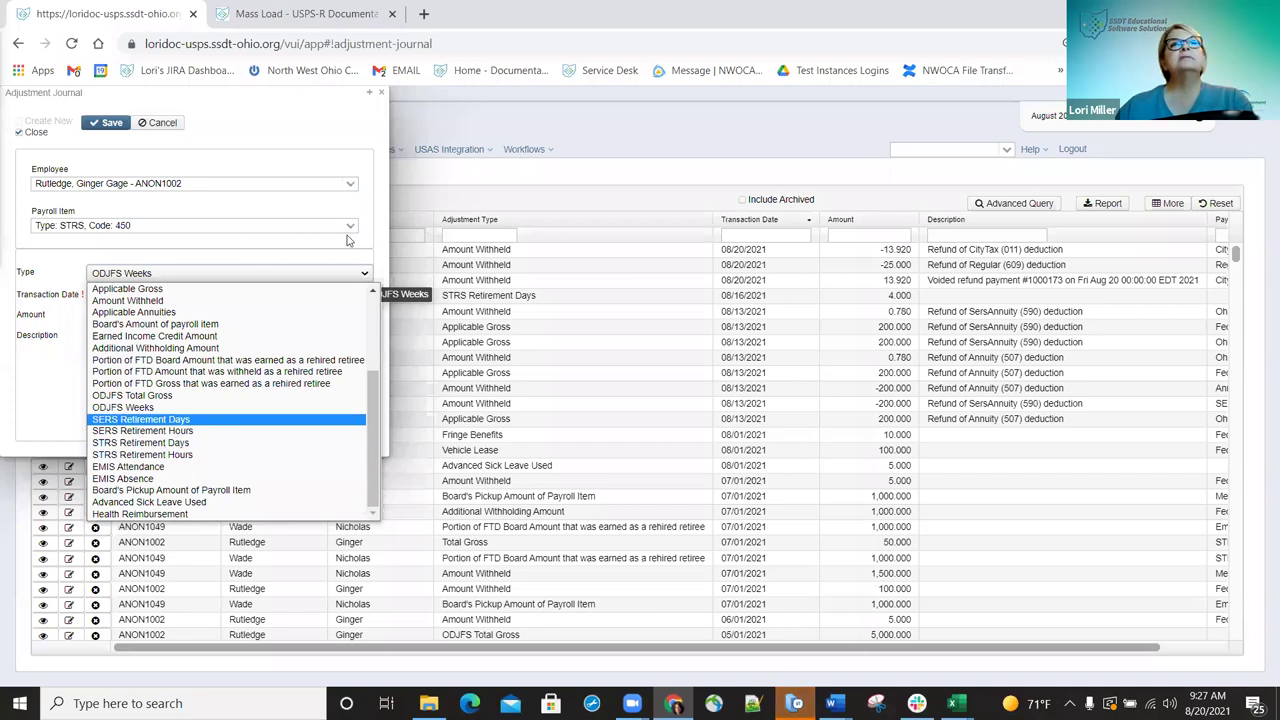
{"action": "key", "text": "Up"}
{"action": "key", "text": "Up"}
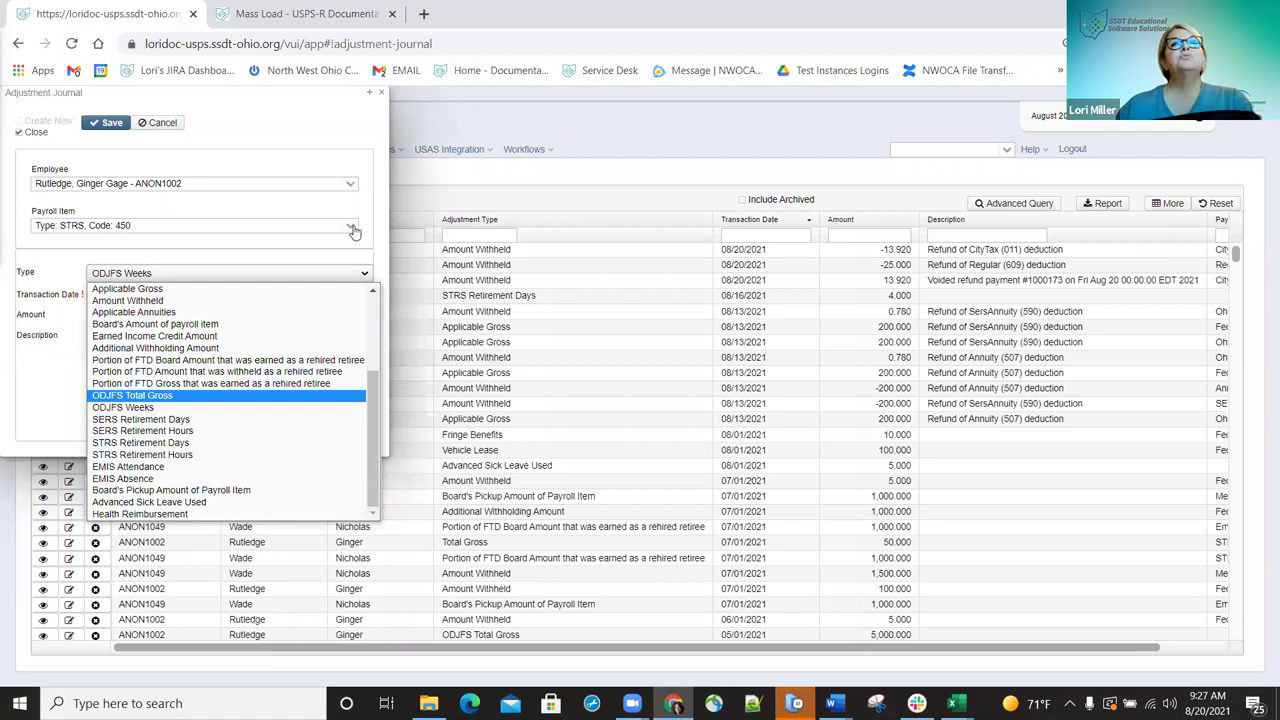
Clear the adjustment's payroll item and set its type to EMIS Attendance.
{"action": "left_click", "coordinate": [300, 225]}
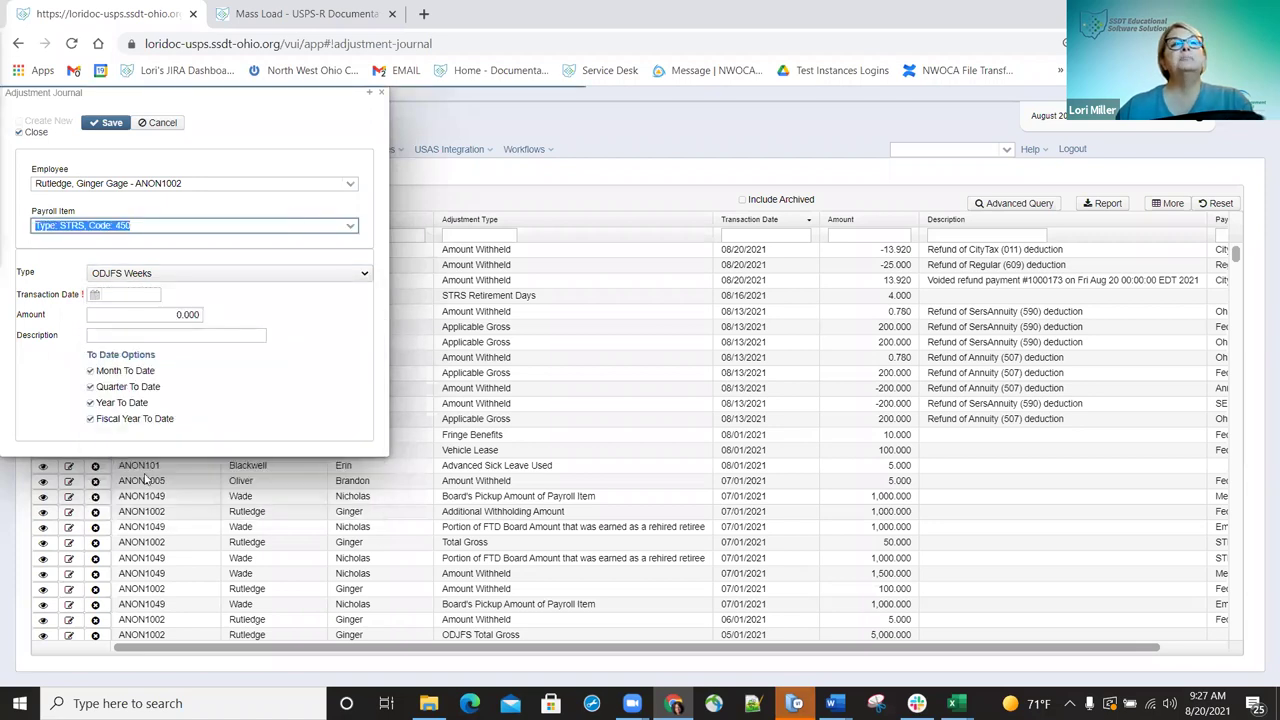
{"action": "key", "text": "alt+Down"}
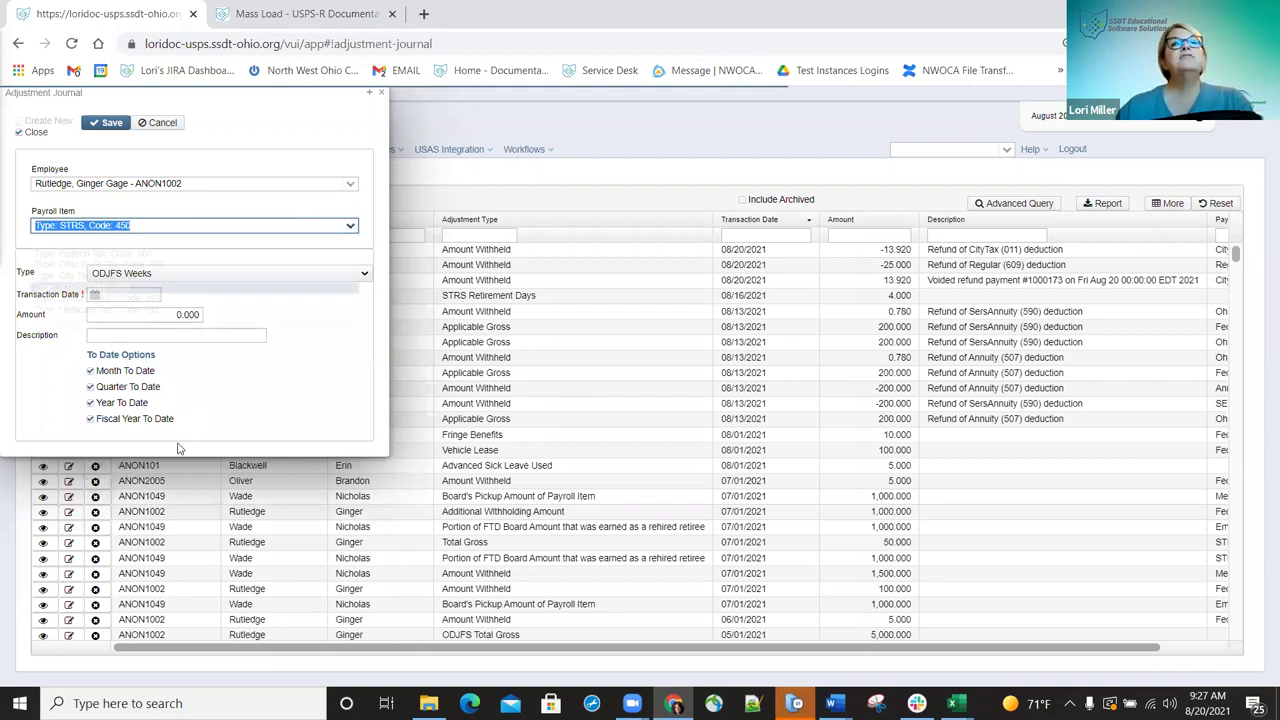
{"action": "key", "text": "Tab"}
{"action": "key", "text": "alt+Down"}
{"action": "scroll", "coordinate": [173, 388], "scroll_direction": "down", "scroll_amount": 1}
{"action": "key", "text": "Down"}
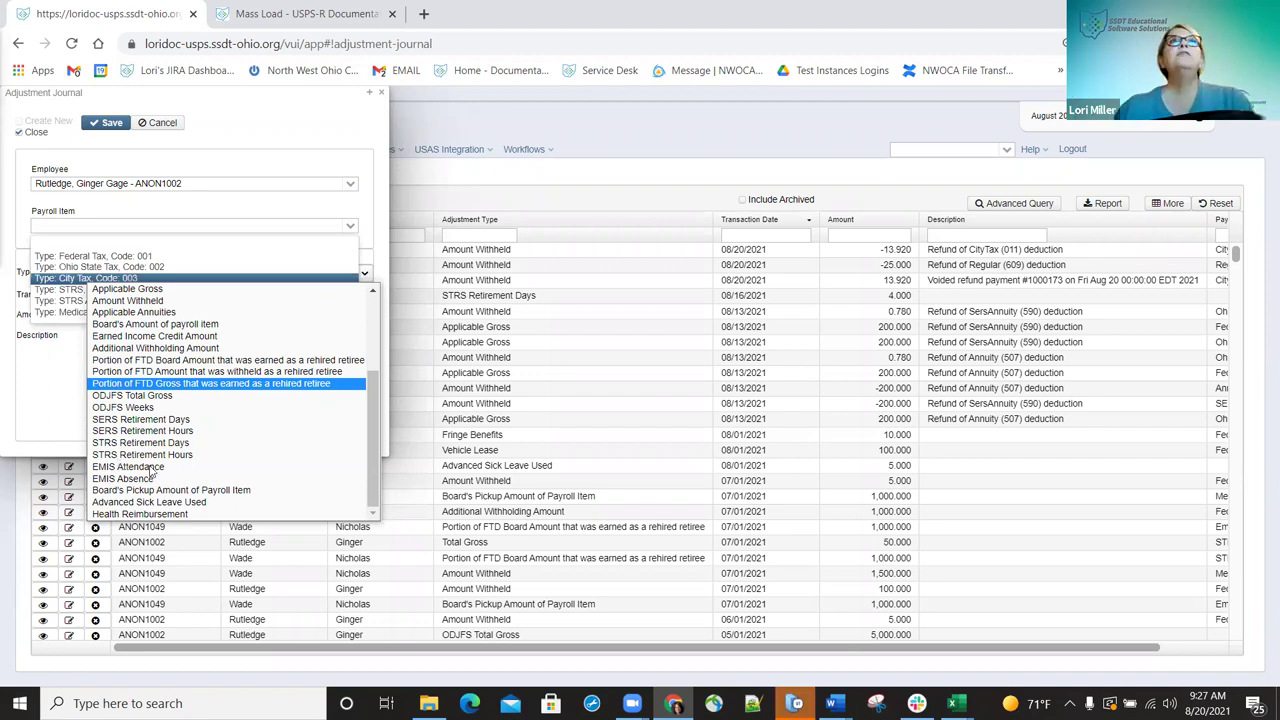
{"action": "key", "text": "Down"}
{"action": "key", "text": "Down"}
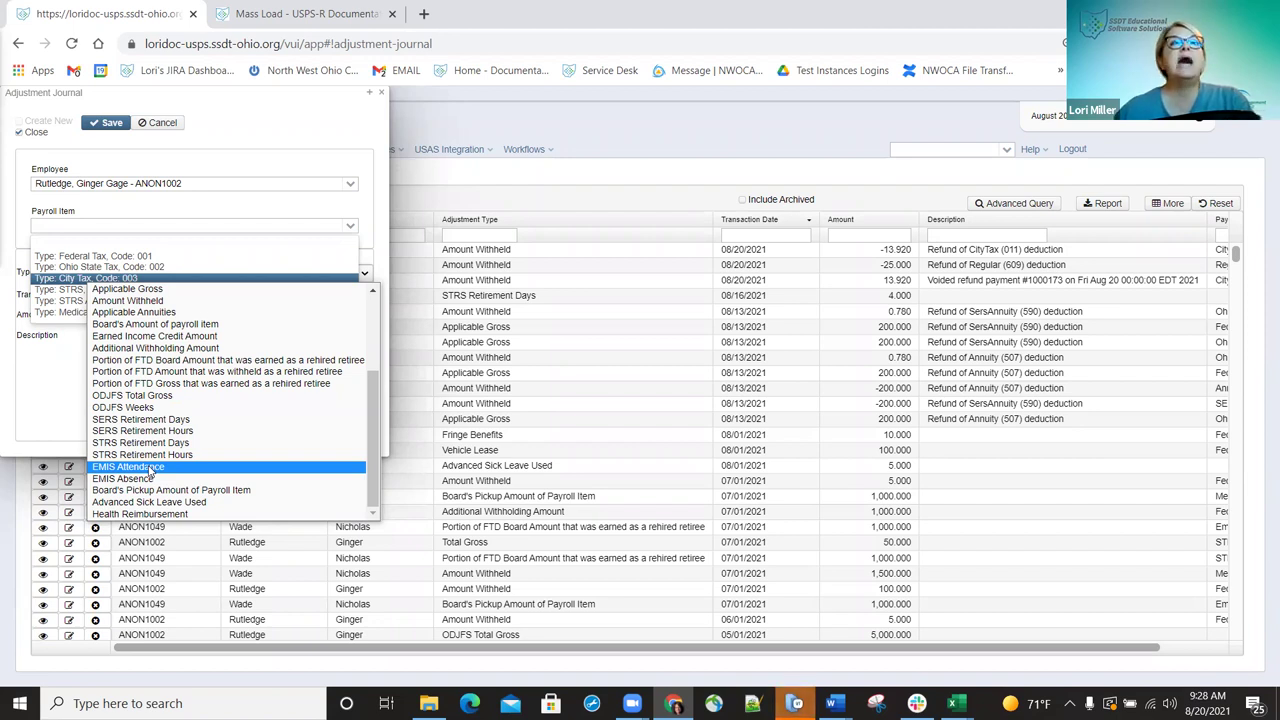
{"action": "left_click", "coordinate": [150, 468]}
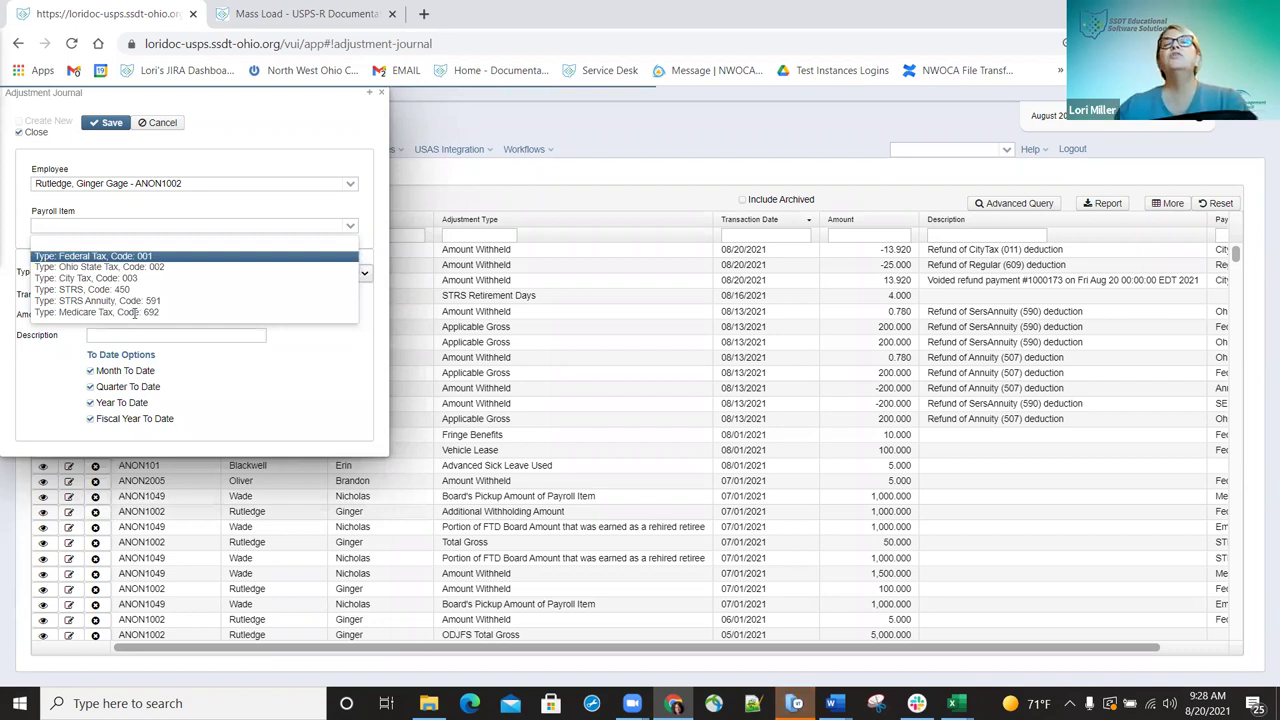
{"action": "key", "text": "Escape"}
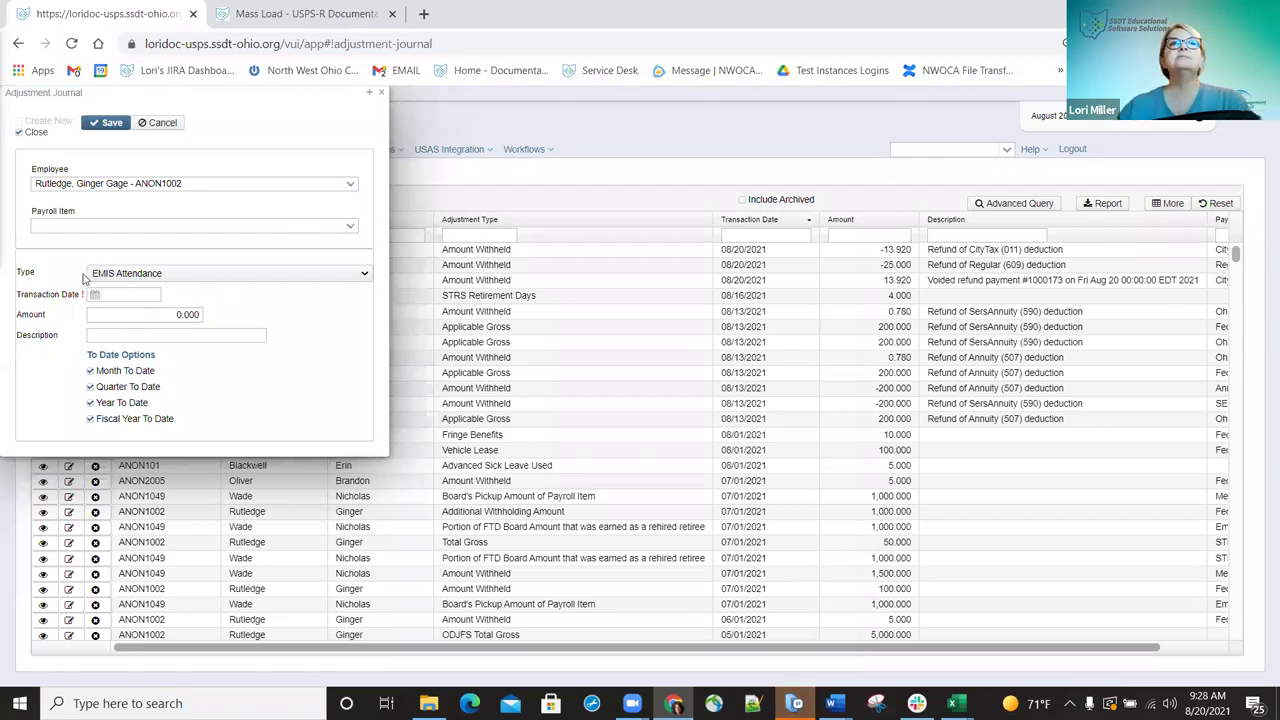
Change the adjustment type to Board's Pickup Amount of Payroll Item.
{"action": "left_click", "coordinate": [366, 276]}
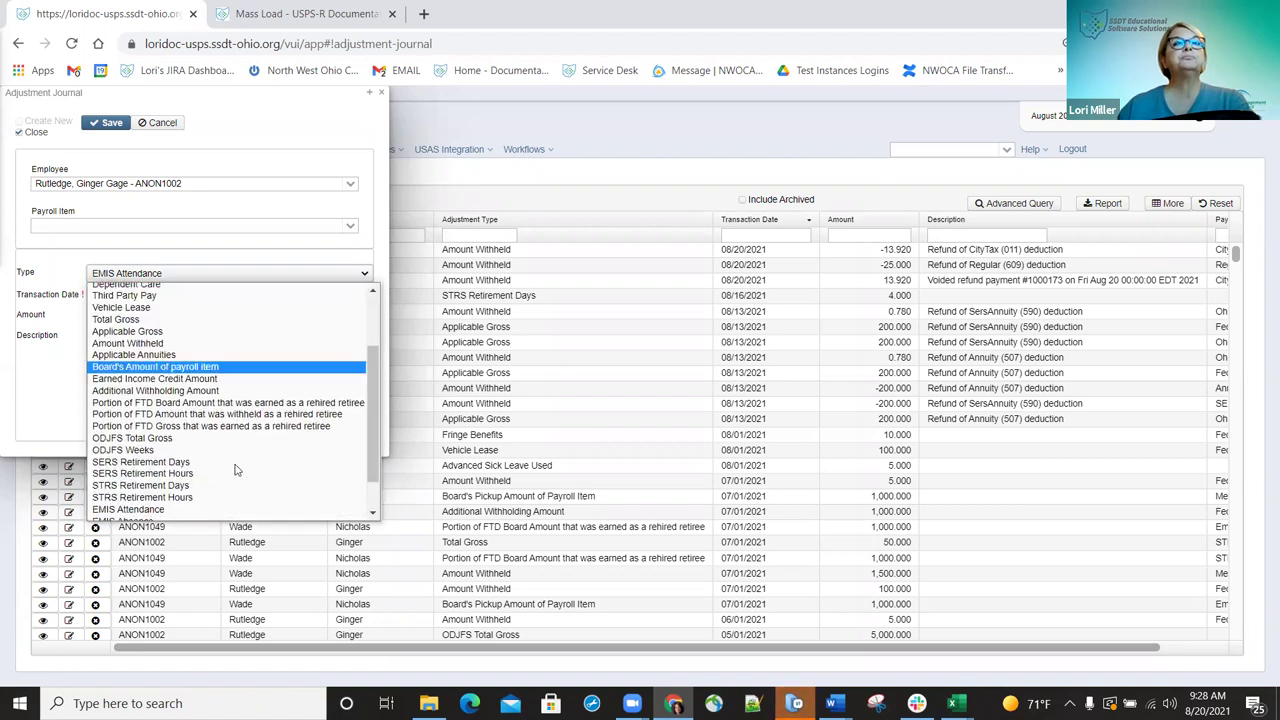
{"action": "scroll", "coordinate": [236, 470], "scroll_direction": "down", "scroll_amount": 1}
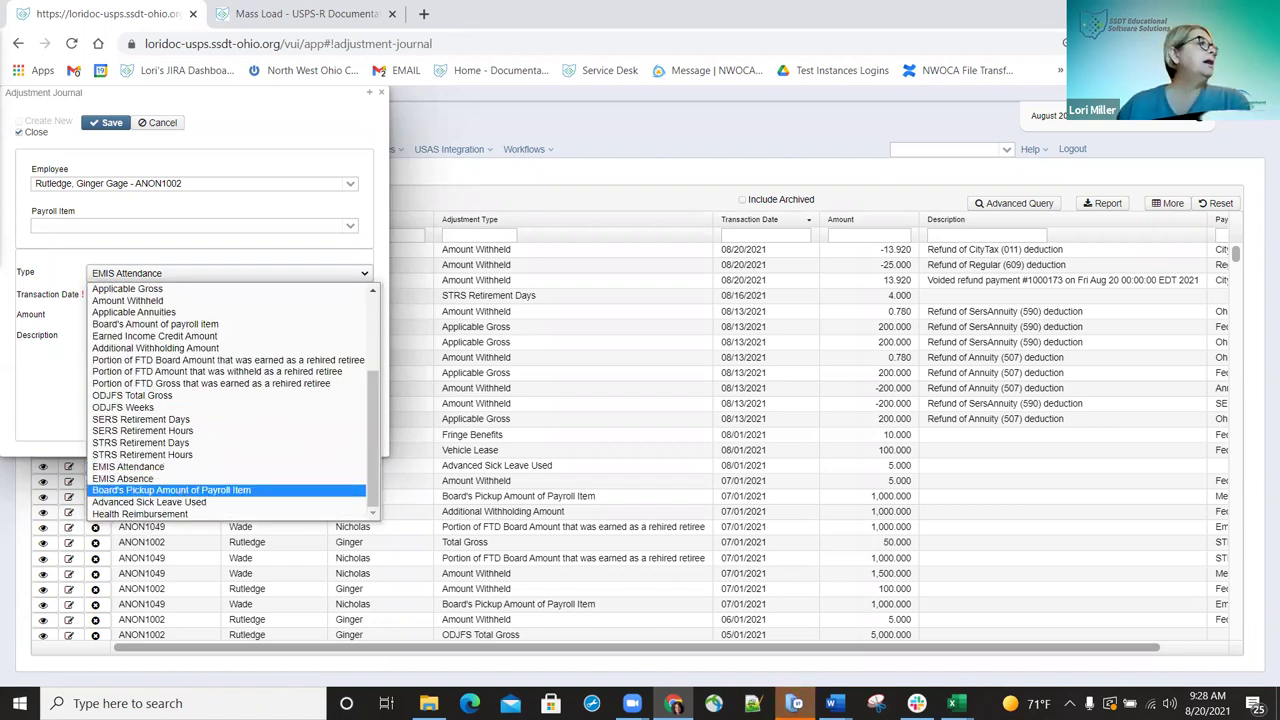
{"action": "key", "text": "Up"}
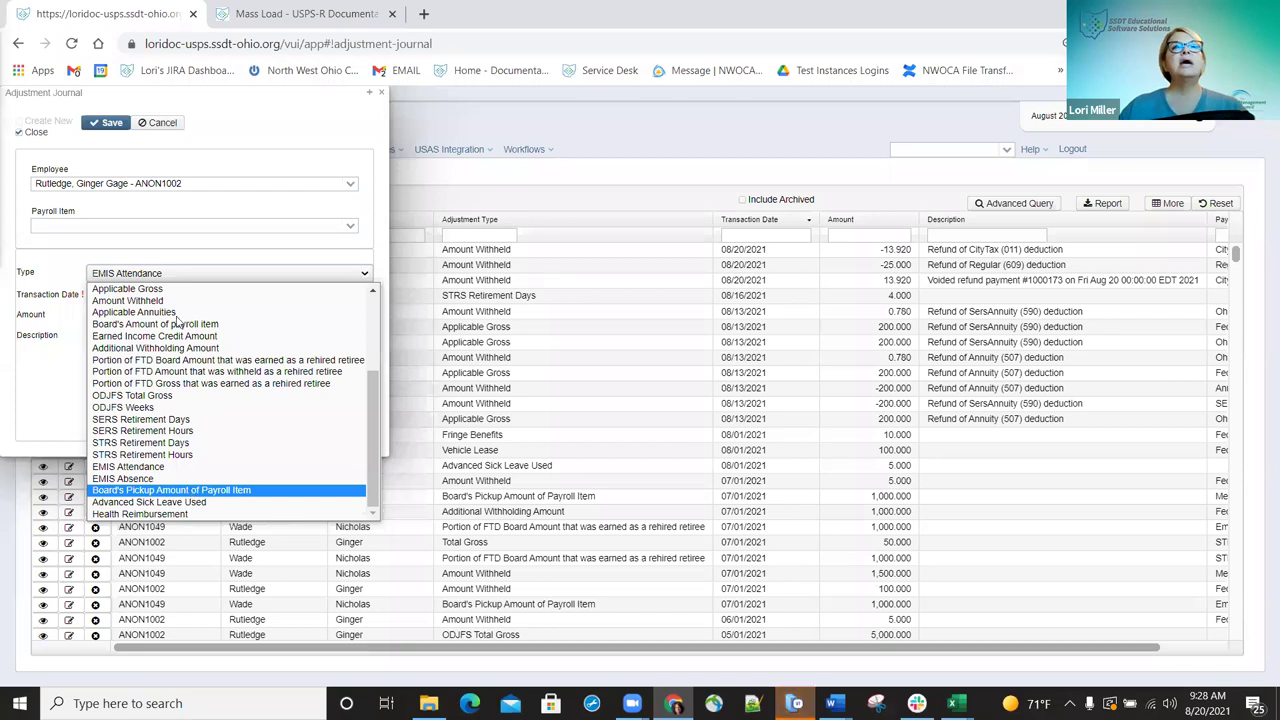
{"action": "left_click", "coordinate": [194, 490]}
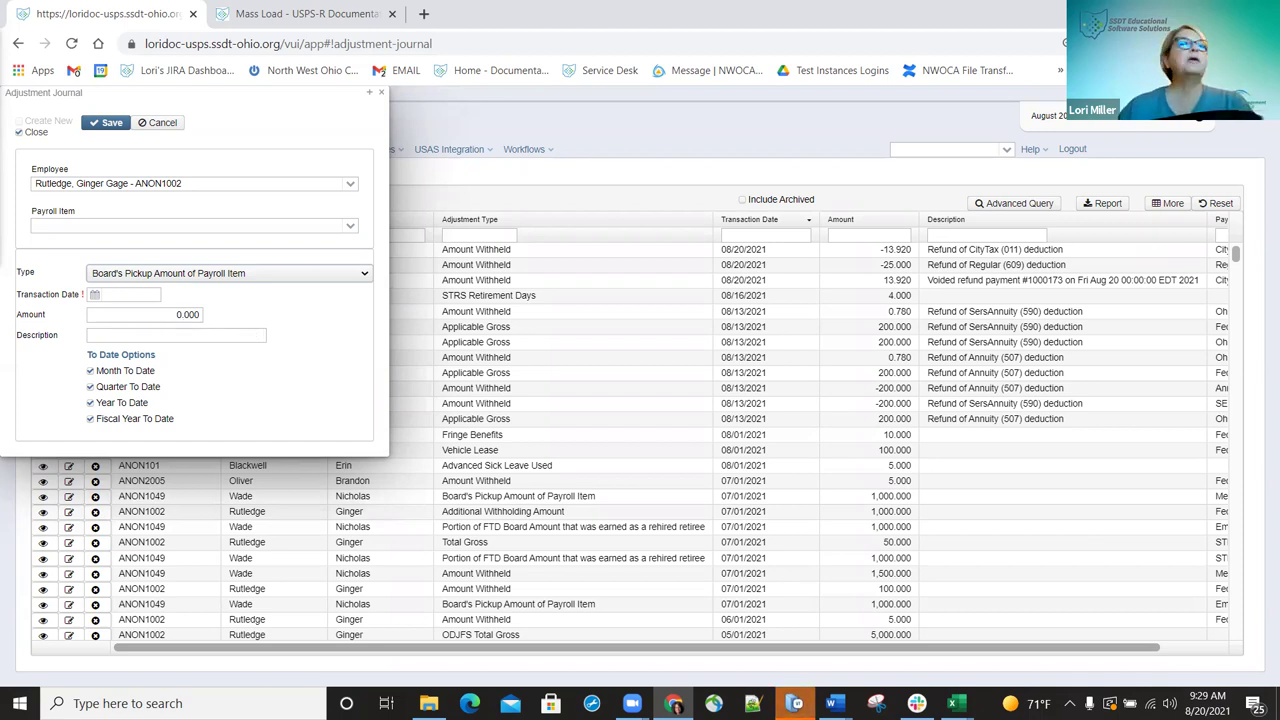
Change the adjustment type to Advanced Sick Leave Used and enter an amount of -5.00.
{"action": "key", "text": "Tab"}
{"action": "left_click", "coordinate": [190, 314]}
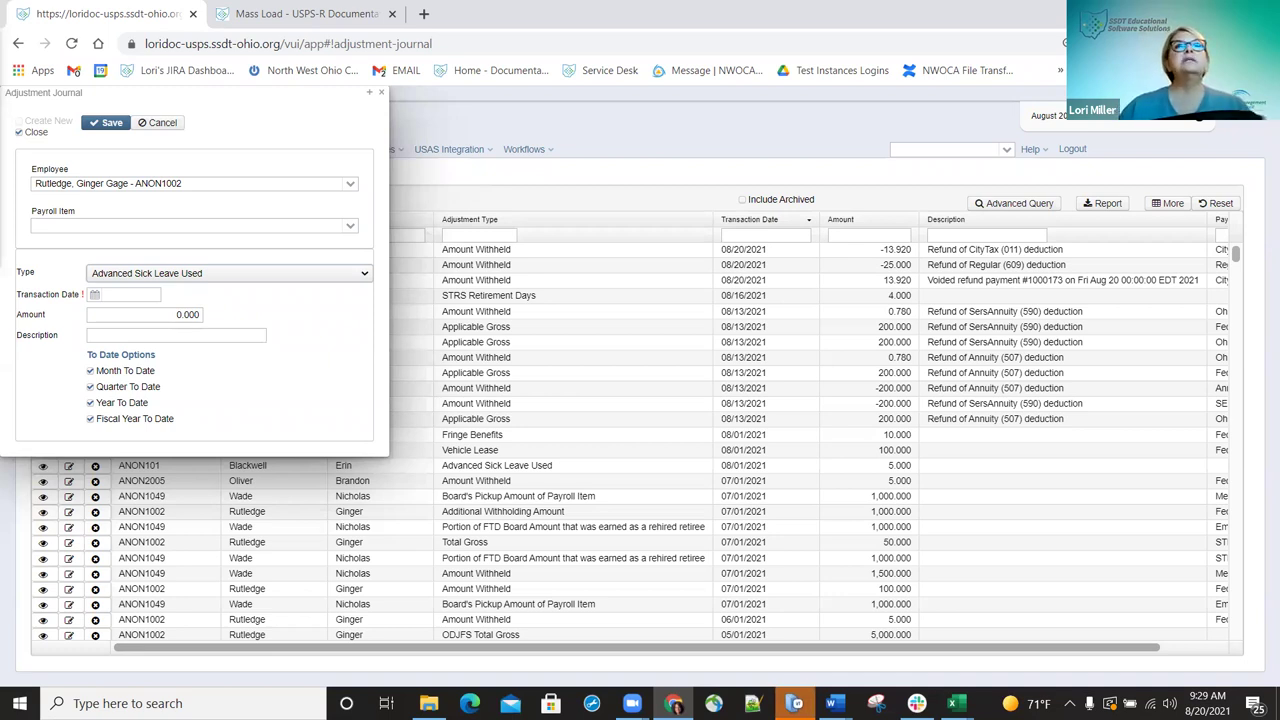
{"action": "left_click", "coordinate": [185, 316]}
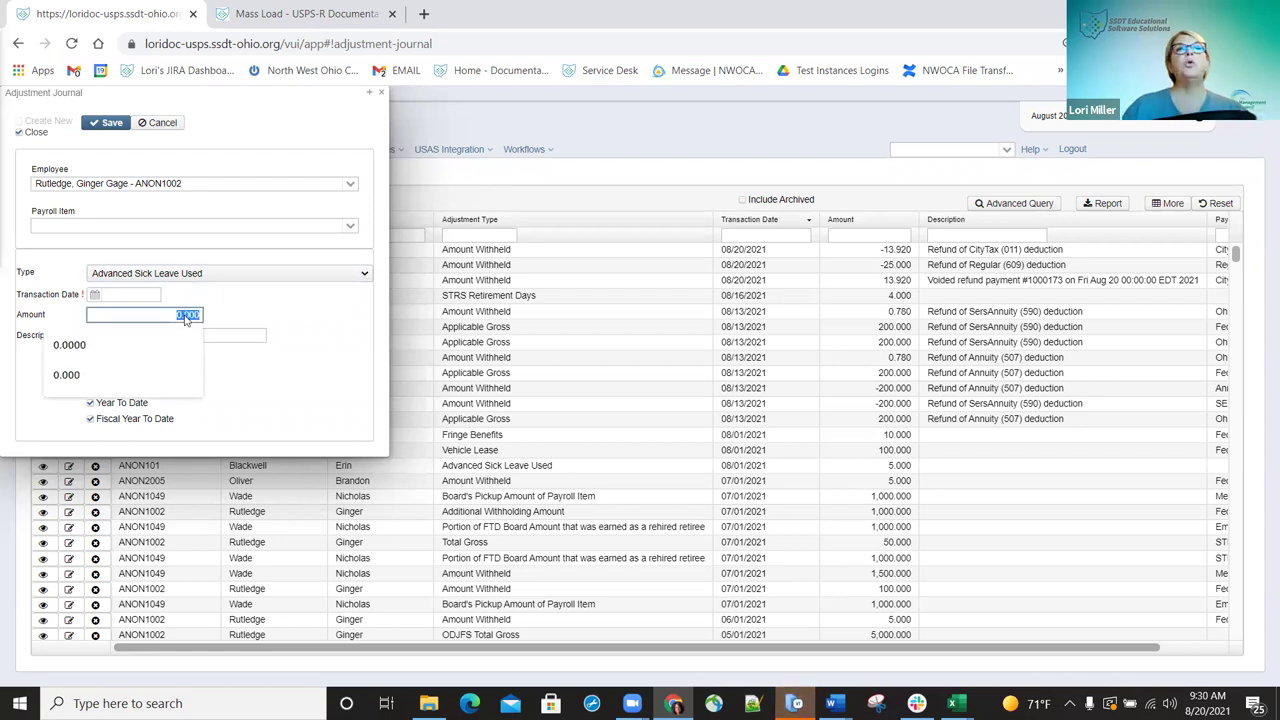
{"action": "type", "text": "-5.00"}
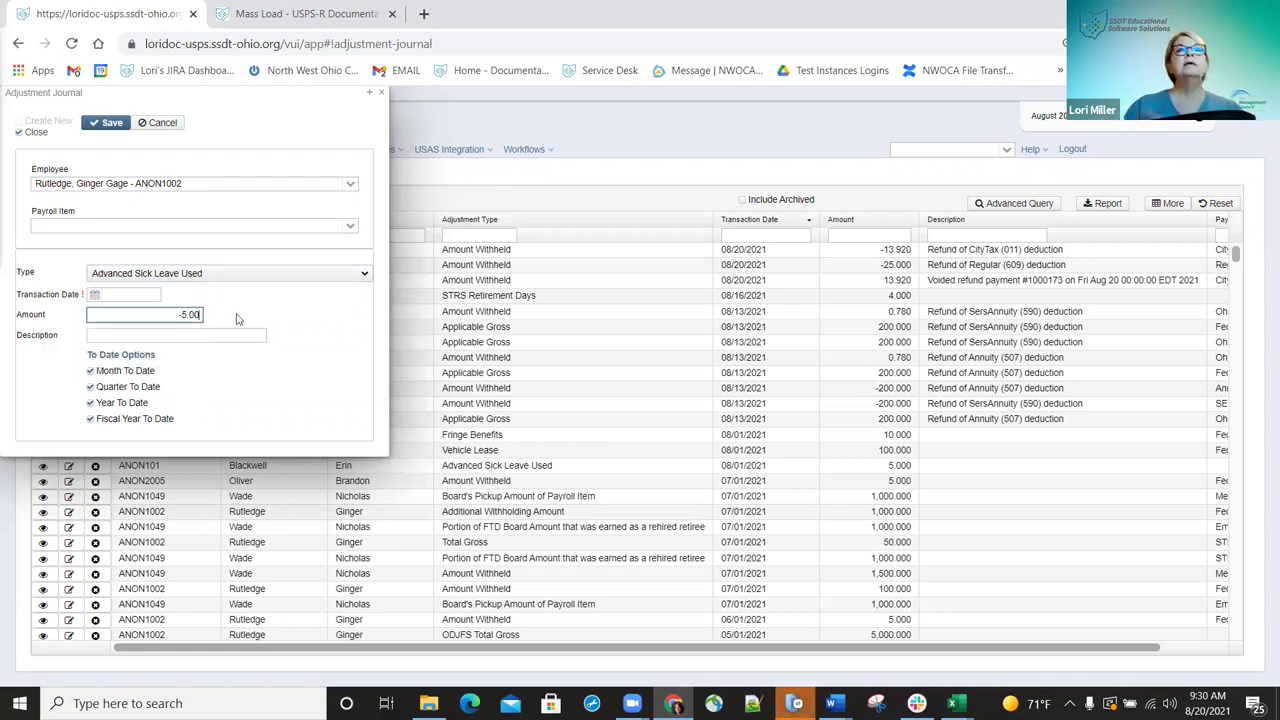
Check the Advanced Units Used for sick leave in employee ANON101's leave record, and close the record.
{"action": "left_click", "coordinate": [342, 108]}
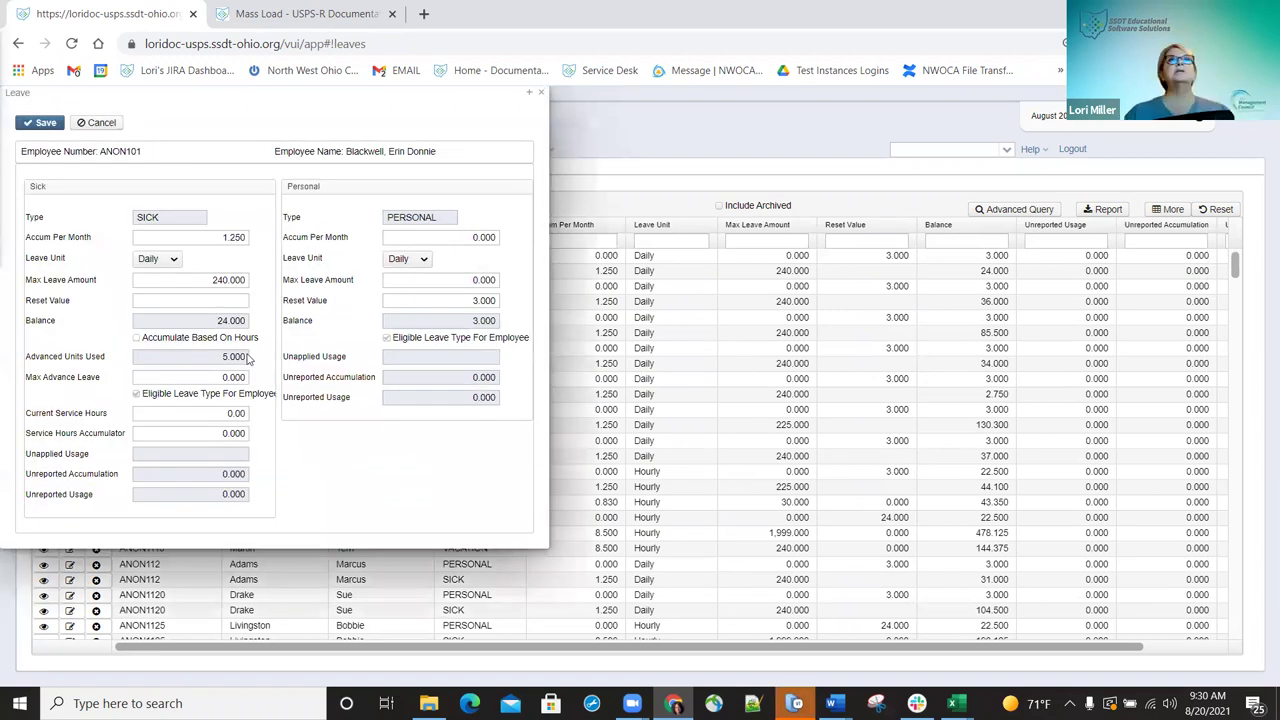
{"action": "double_click", "coordinate": [249, 359]}
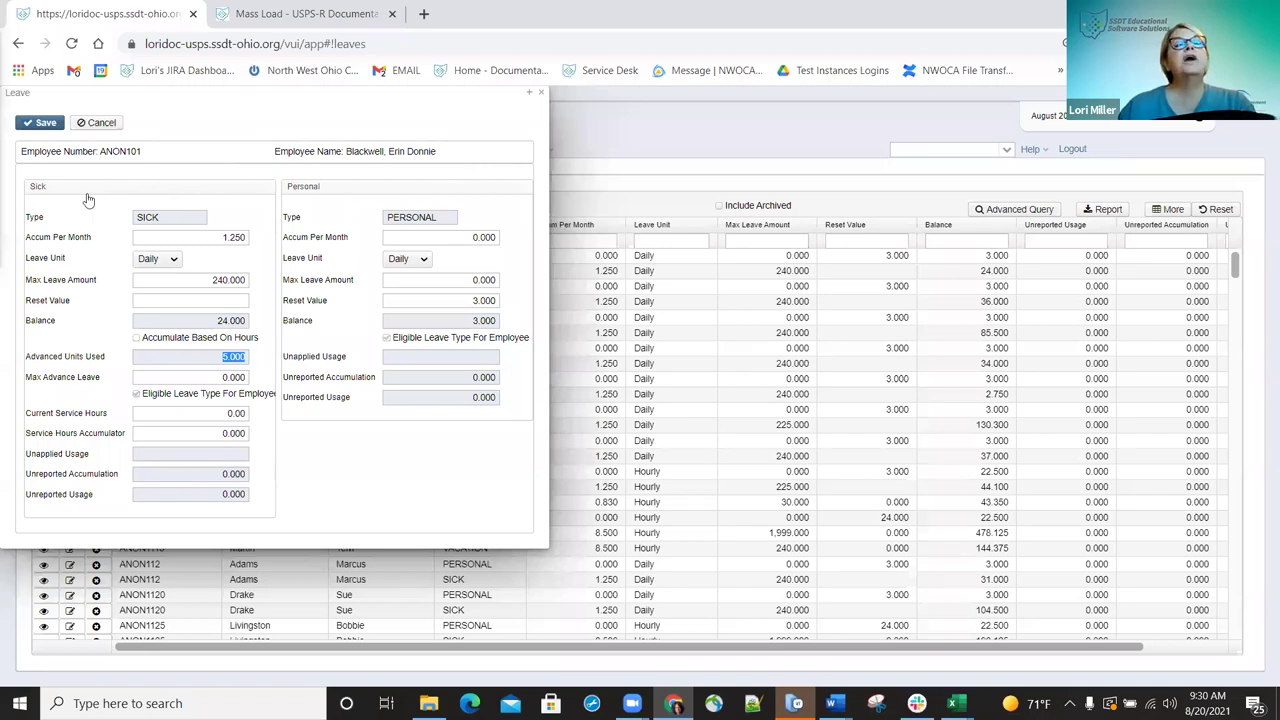
{"action": "key", "text": "Escape"}
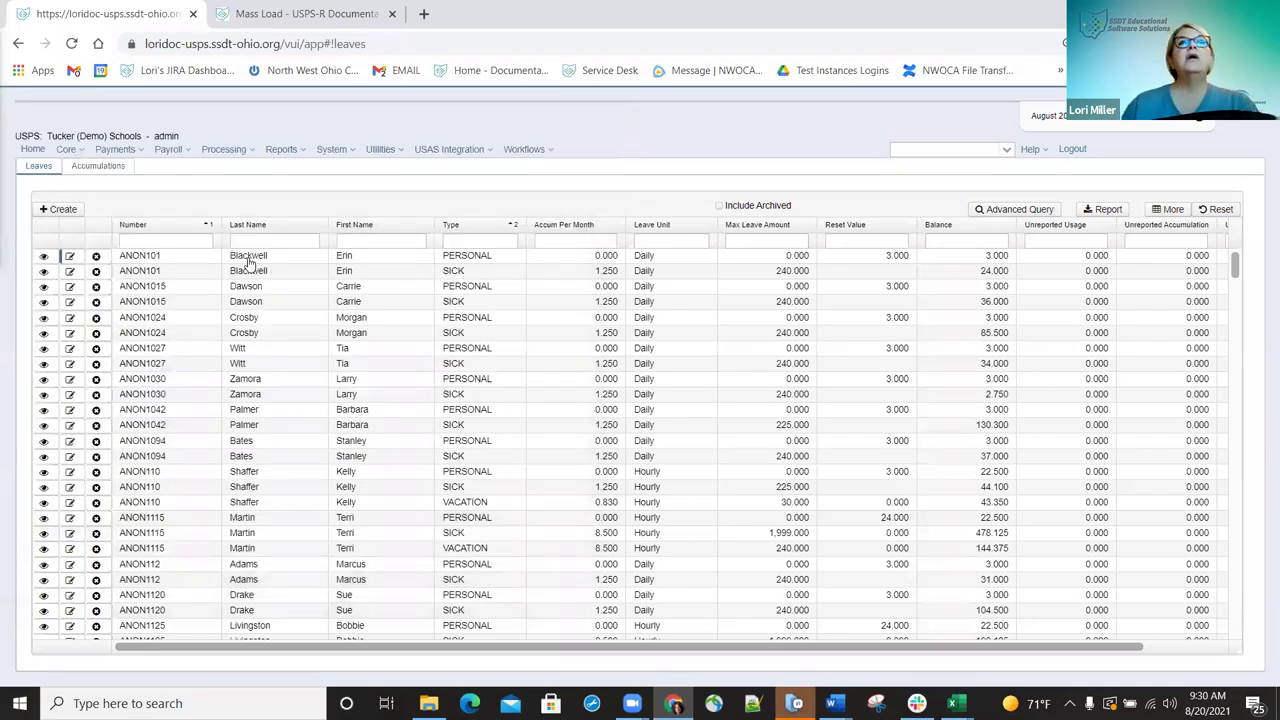
Start a new adjustment journal entry for the employee whose advanced sick leave was checked.
{"action": "left_click", "coordinate": [62, 210]}
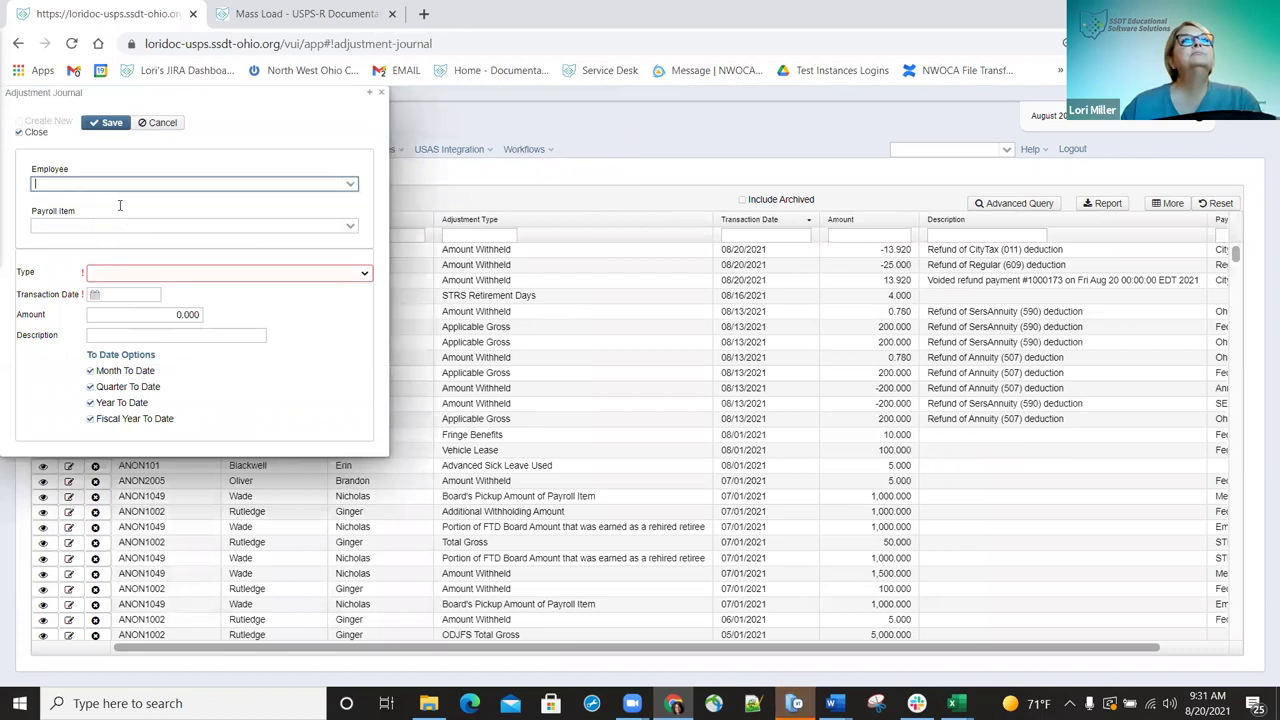
{"action": "type", "text": "blackwell"}
{"action": "key", "text": "Return"}
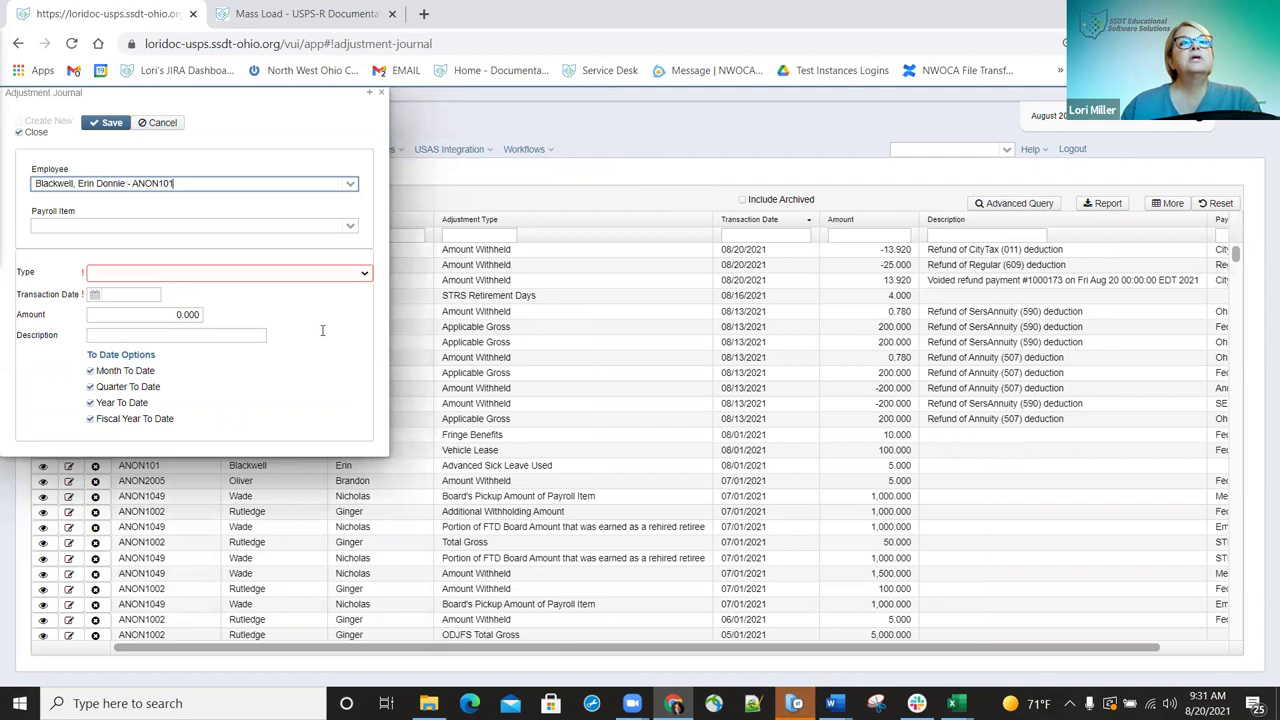
Set the type to Advanced Sick Leave Used, dated 8/20/21 with amount -5.000, and save the adjustment.
{"action": "left_click", "coordinate": [148, 273]}
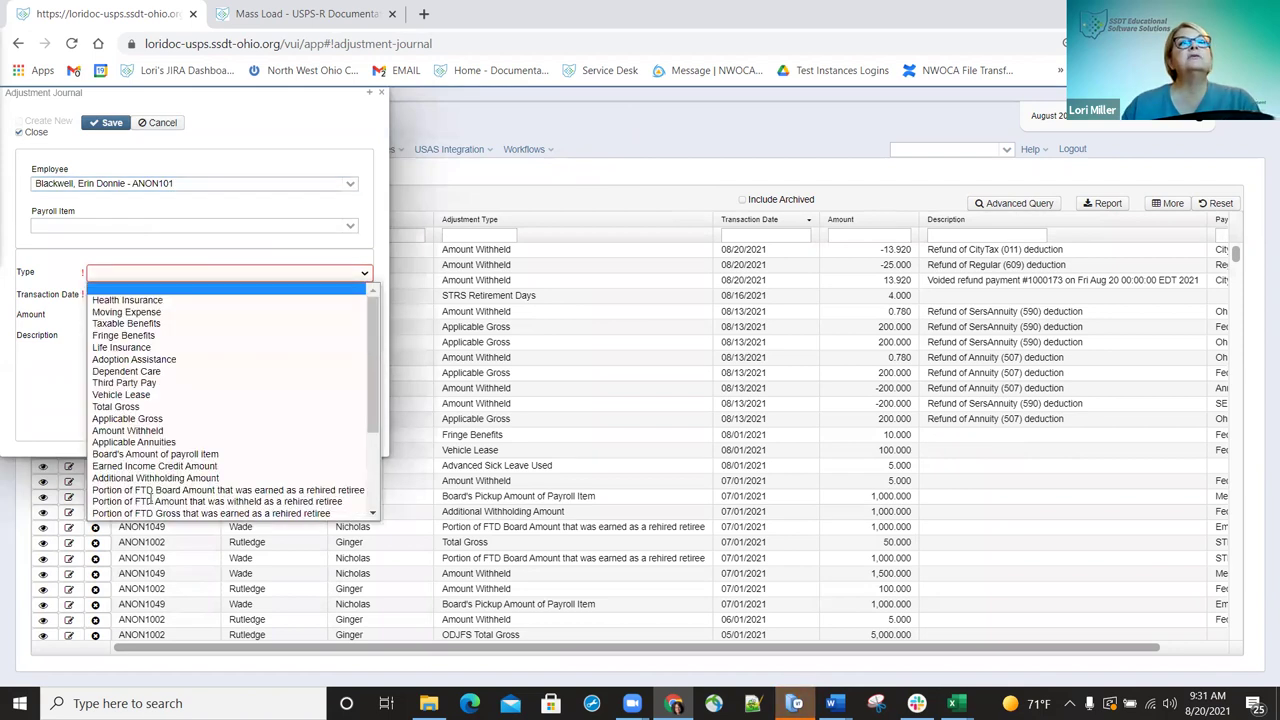
{"action": "scroll", "coordinate": [146, 292], "scroll_direction": "down", "scroll_amount": 4}
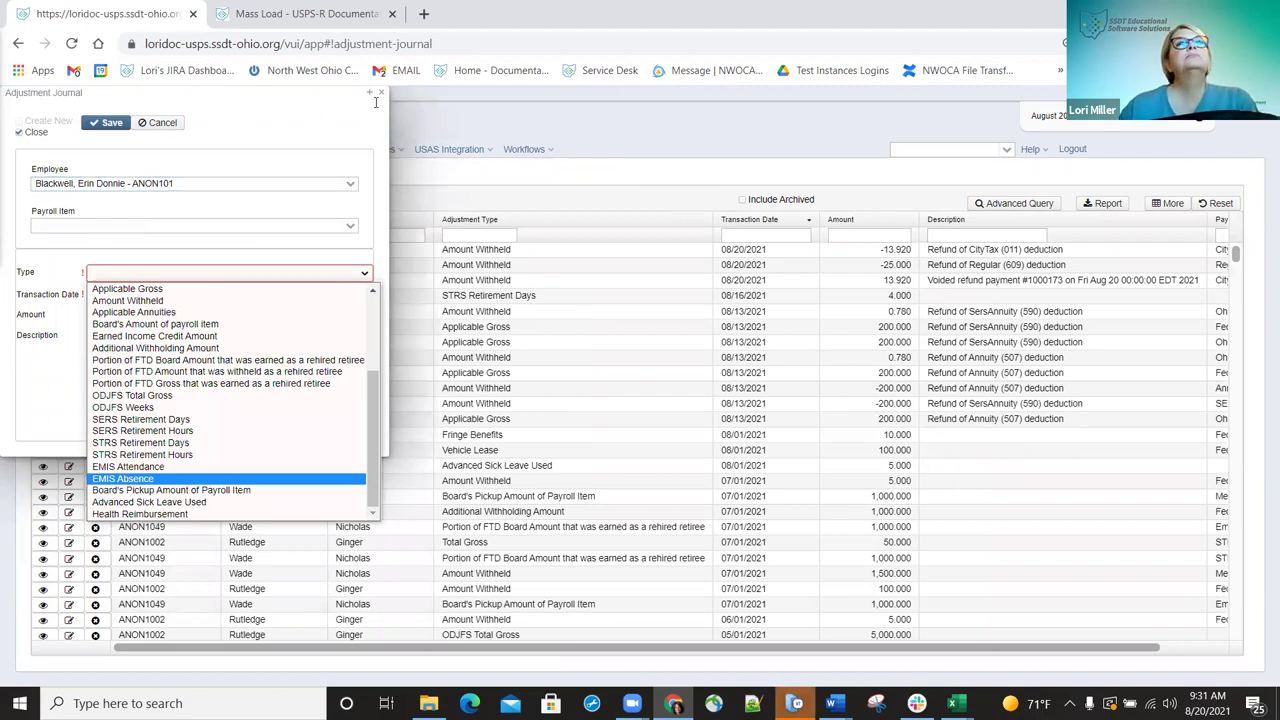
{"action": "key", "text": "Down"}
{"action": "key", "text": "Down"}
{"action": "key", "text": "Return"}
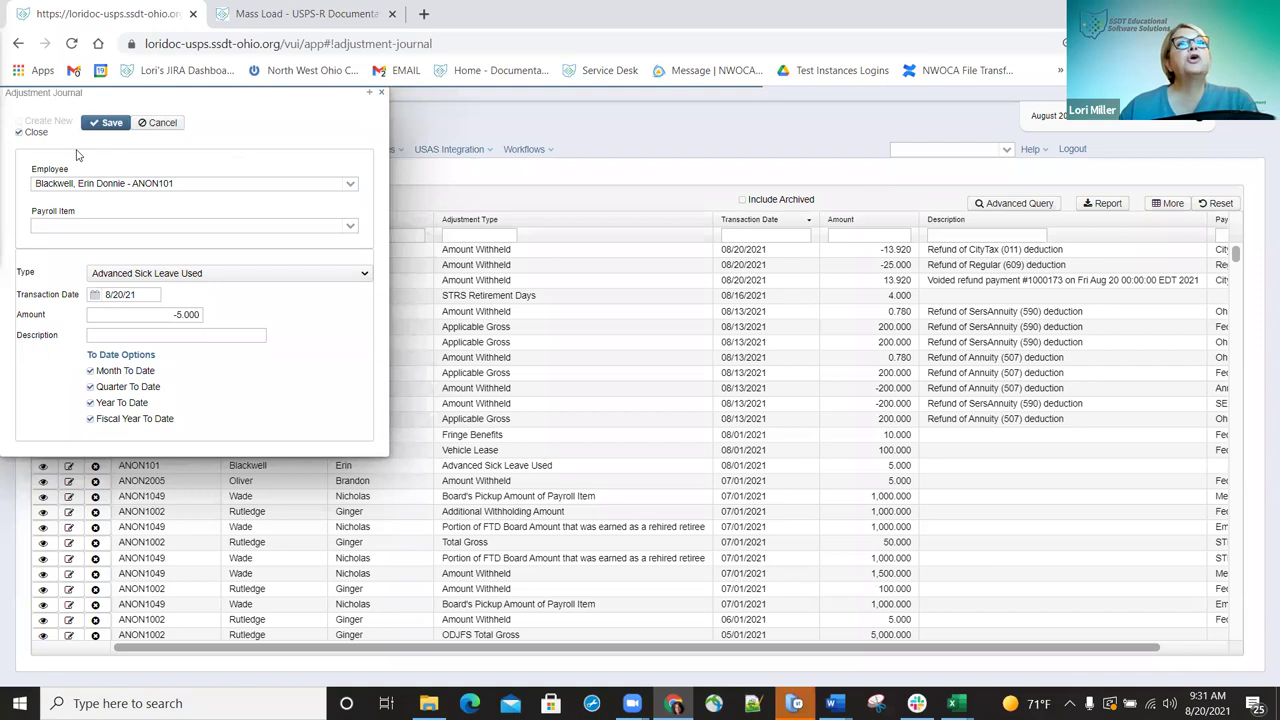
{"action": "key", "text": "Return"}
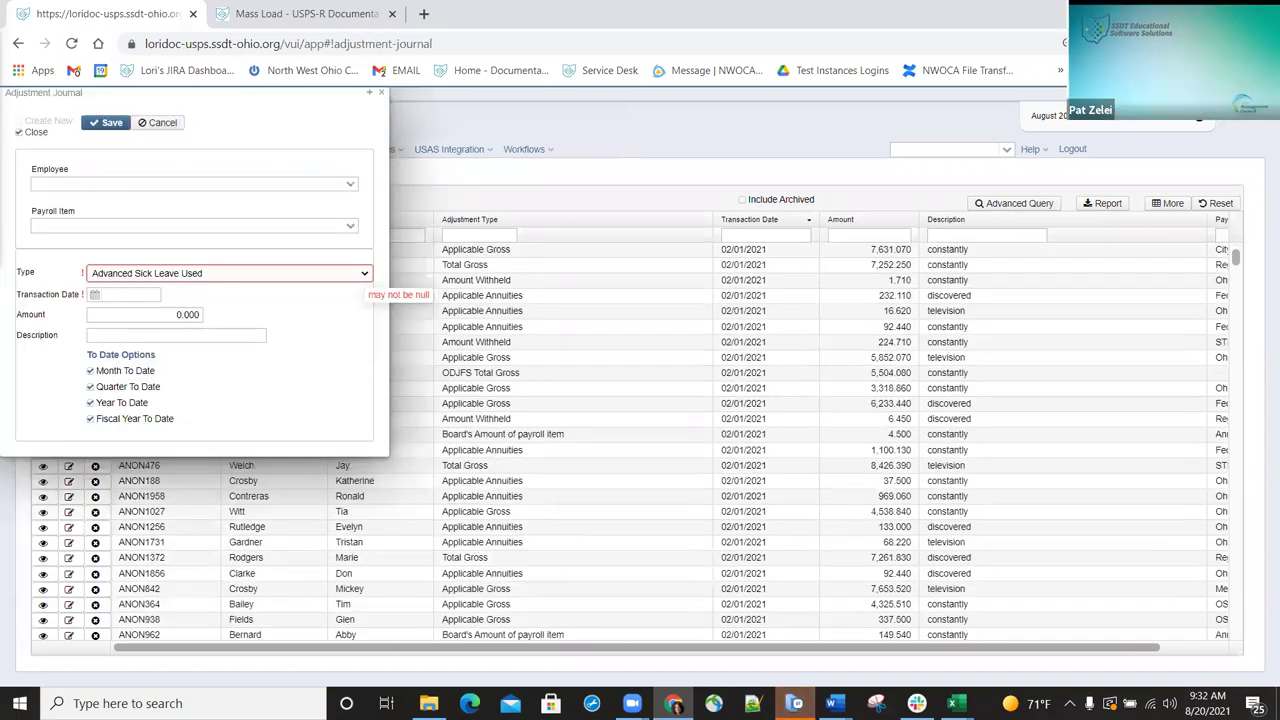
Set a blank adjustment's type to Health Reimbursement with only Year To Date enabled, and close the form without saving.
{"action": "left_click", "coordinate": [365, 273]}
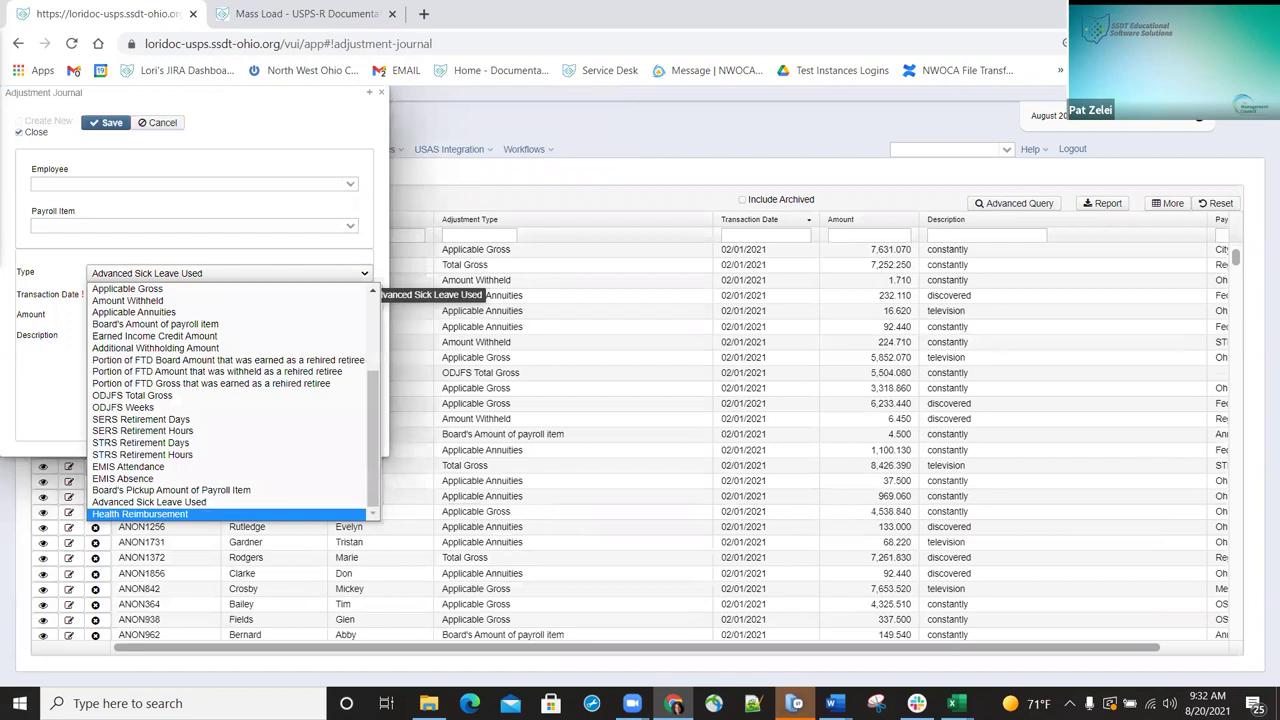
{"action": "key", "text": "Return"}
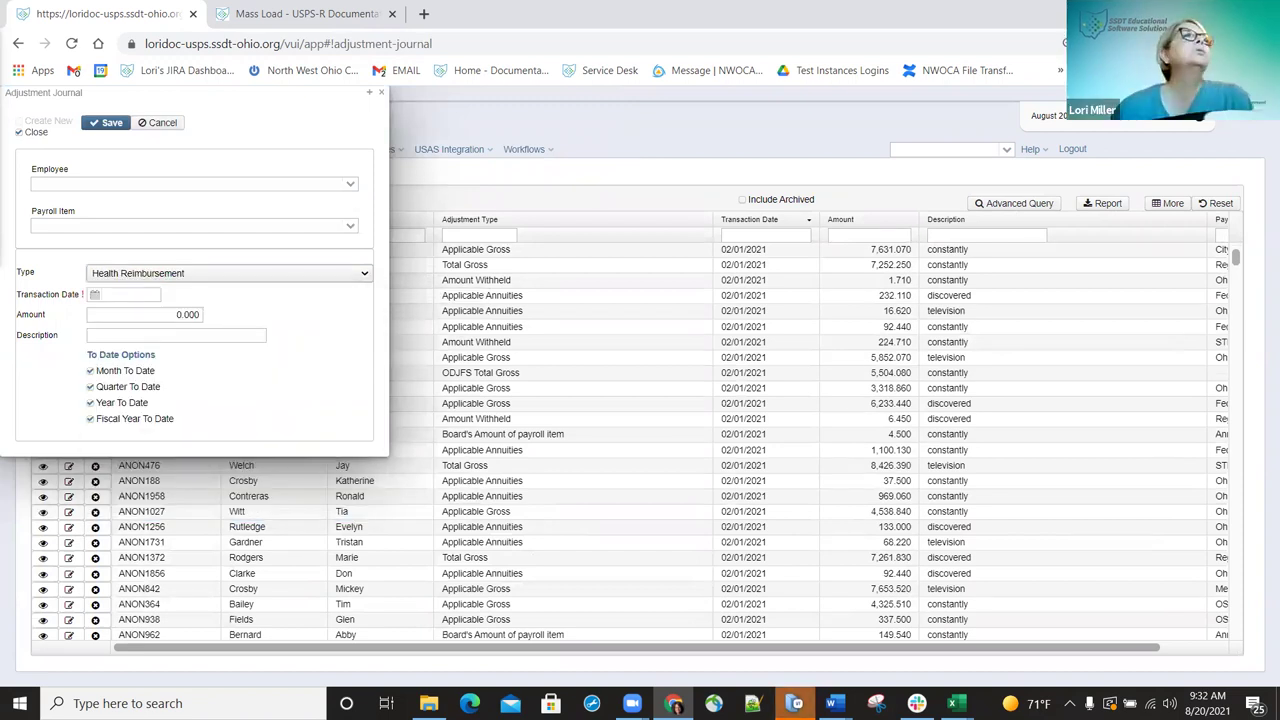
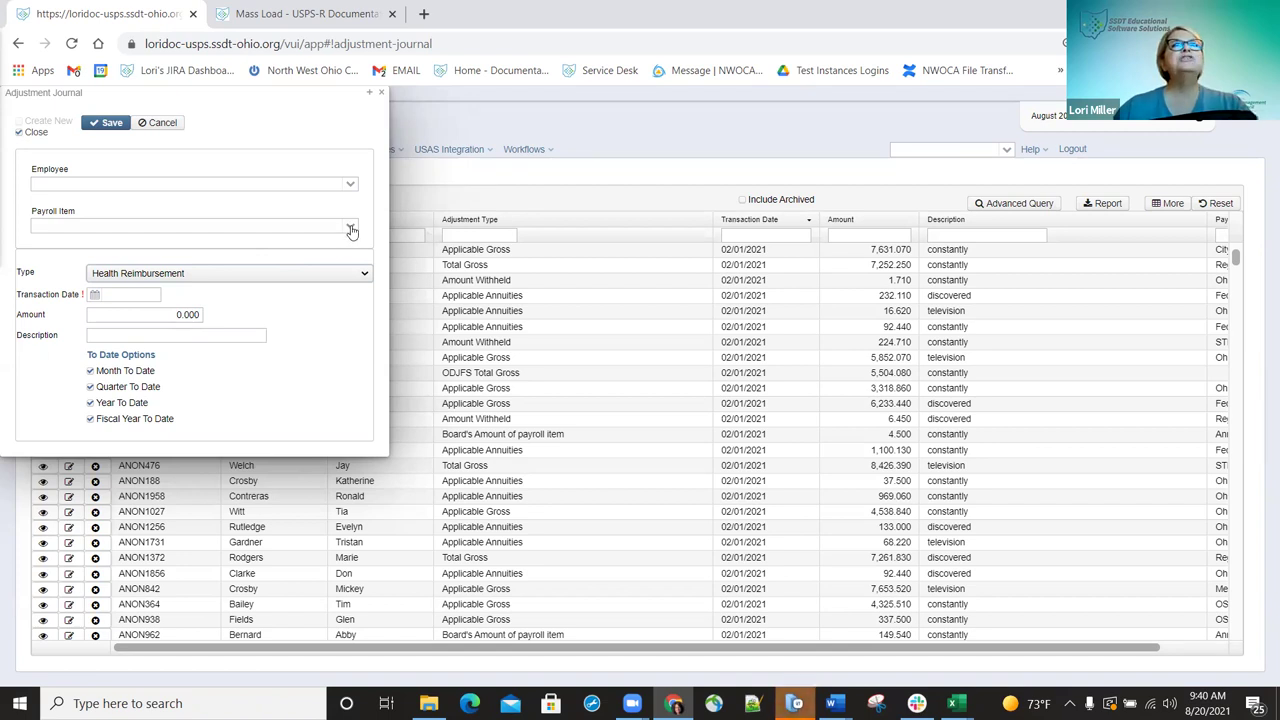
{"action": "left_click", "coordinate": [274, 234]}
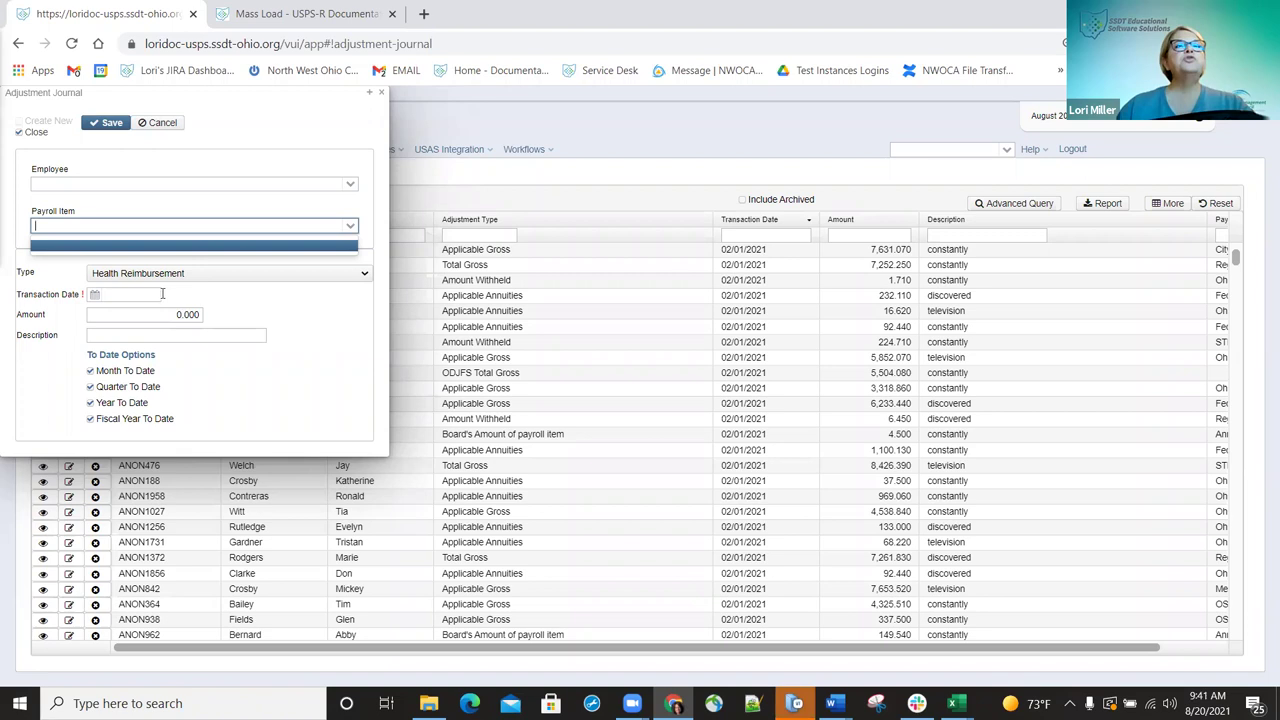
{"action": "mouse_move", "coordinate": [160, 294]}
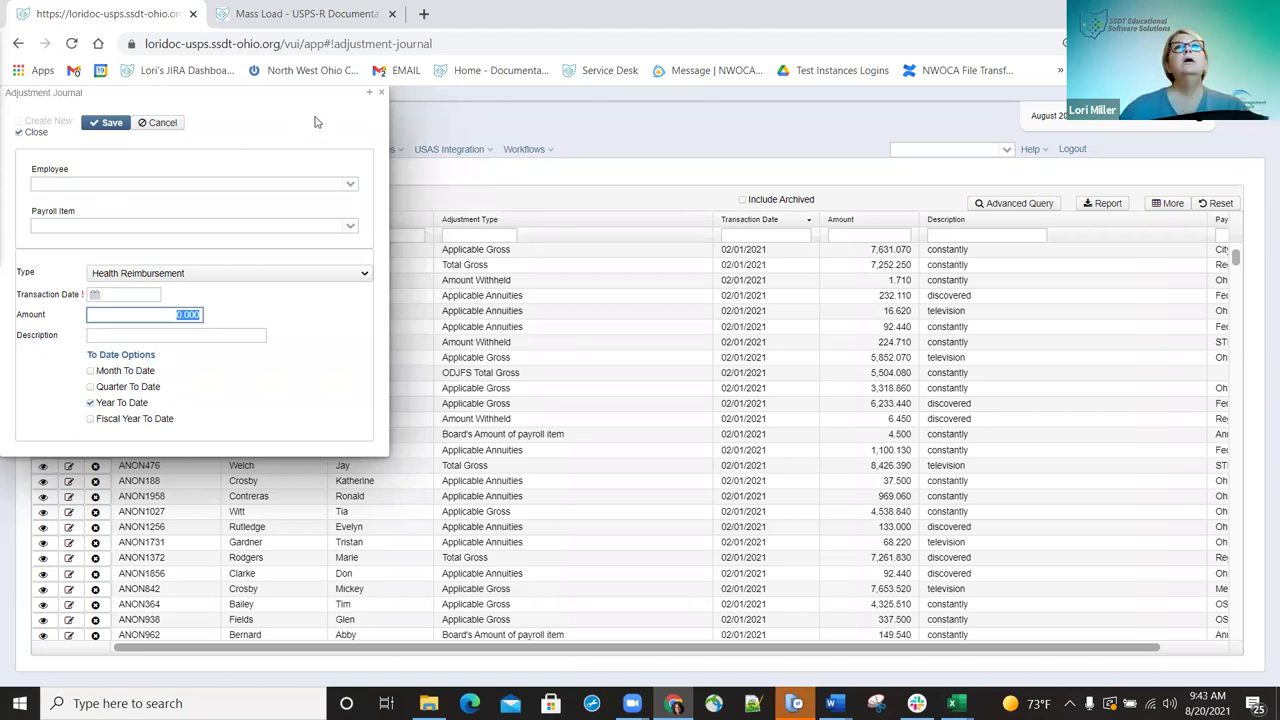
{"action": "left_click", "coordinate": [380, 95]}
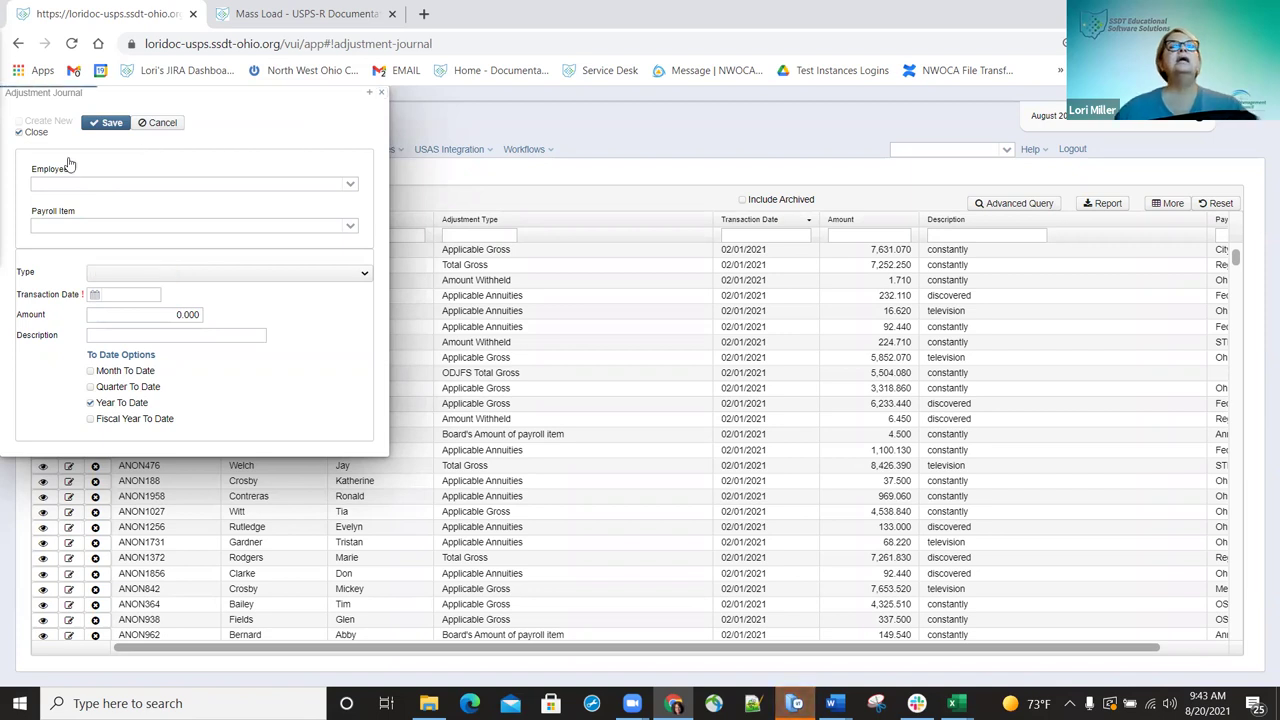
{"action": "key", "text": "Escape"}
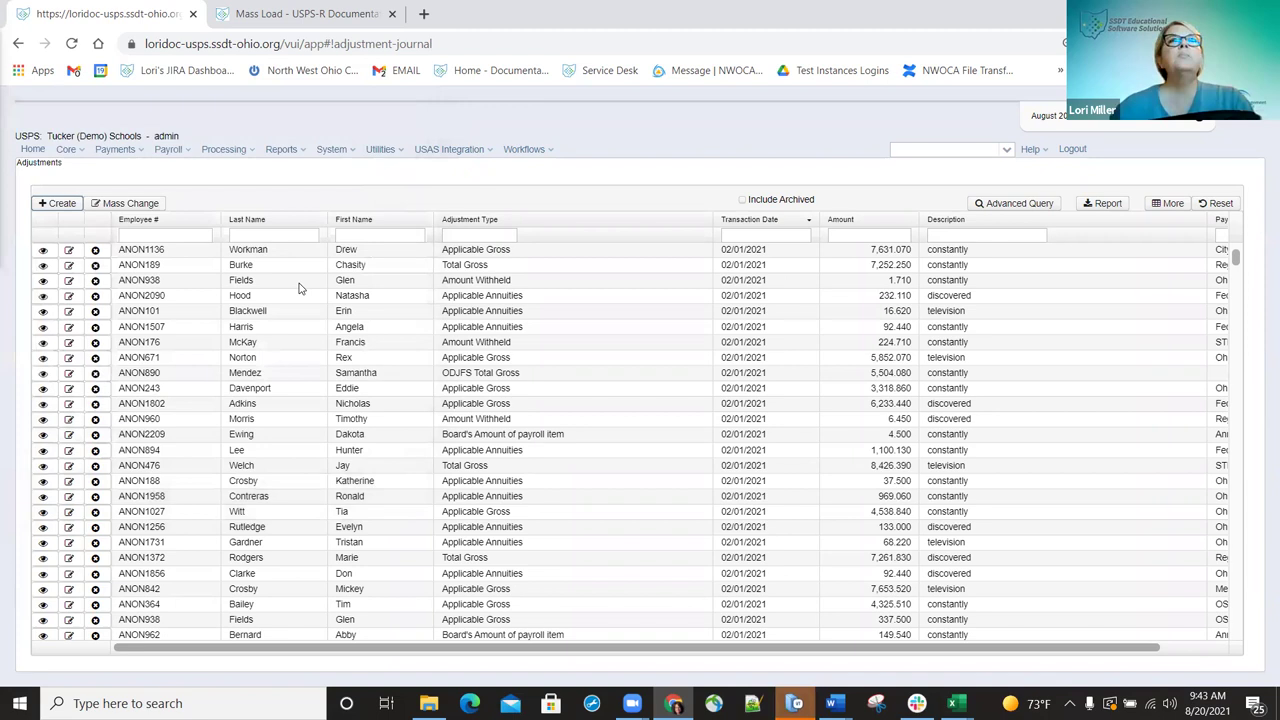
Filter the adjustments grid by the employee's last name.
{"action": "left_click", "coordinate": [277, 236]}
{"action": "type", "text": "workm"}
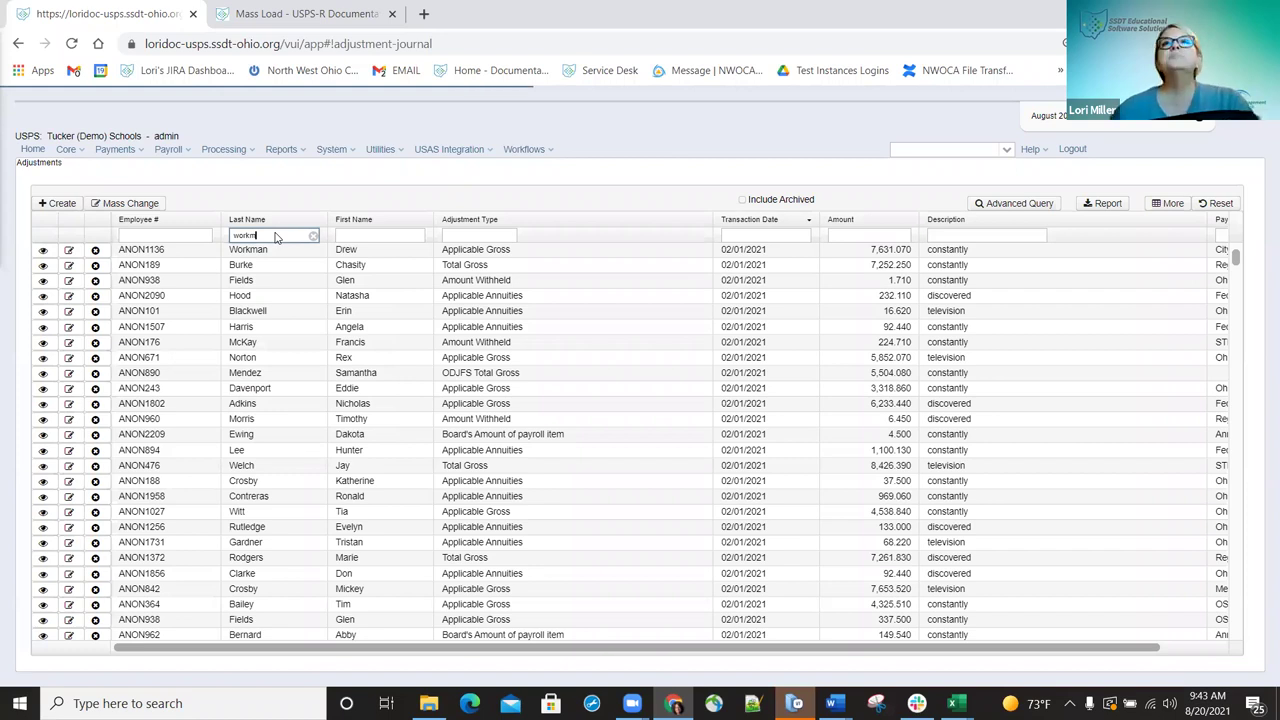
{"action": "type", "text": "an"}
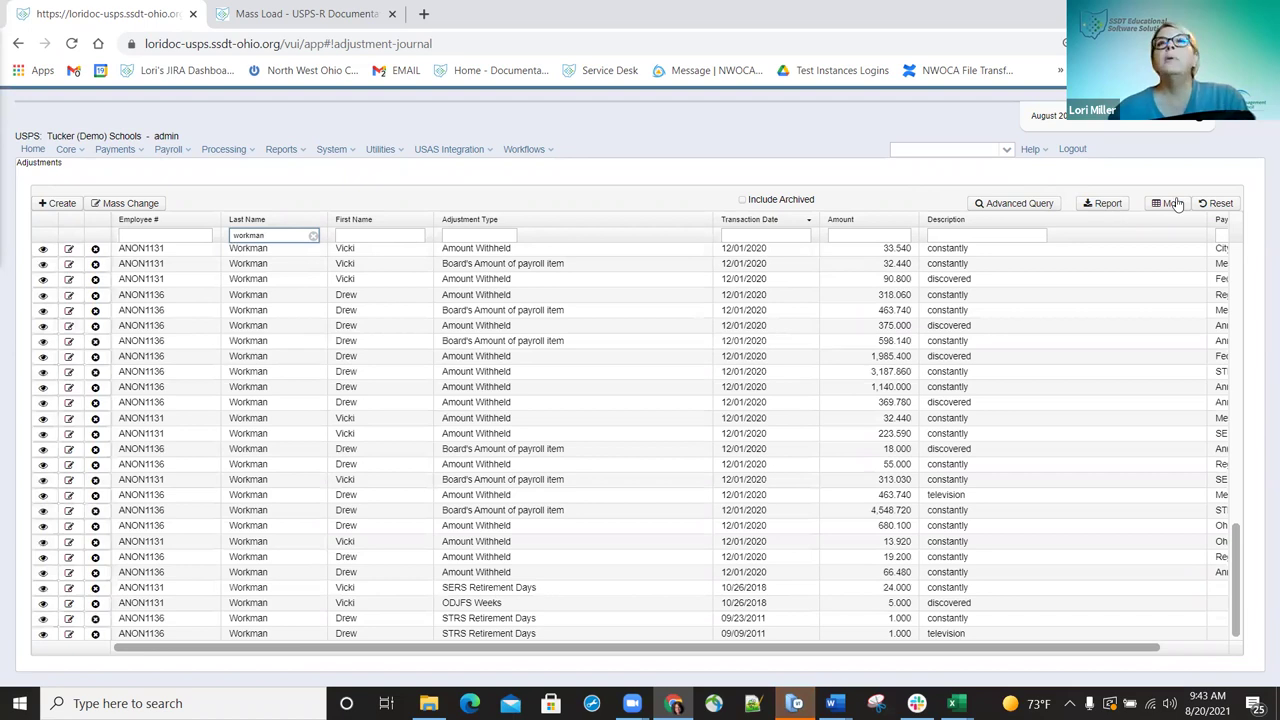
Narrow the adjustments grid by the employee's first initial and check the report generation options without generating a report.
{"action": "type", "text": "v"}
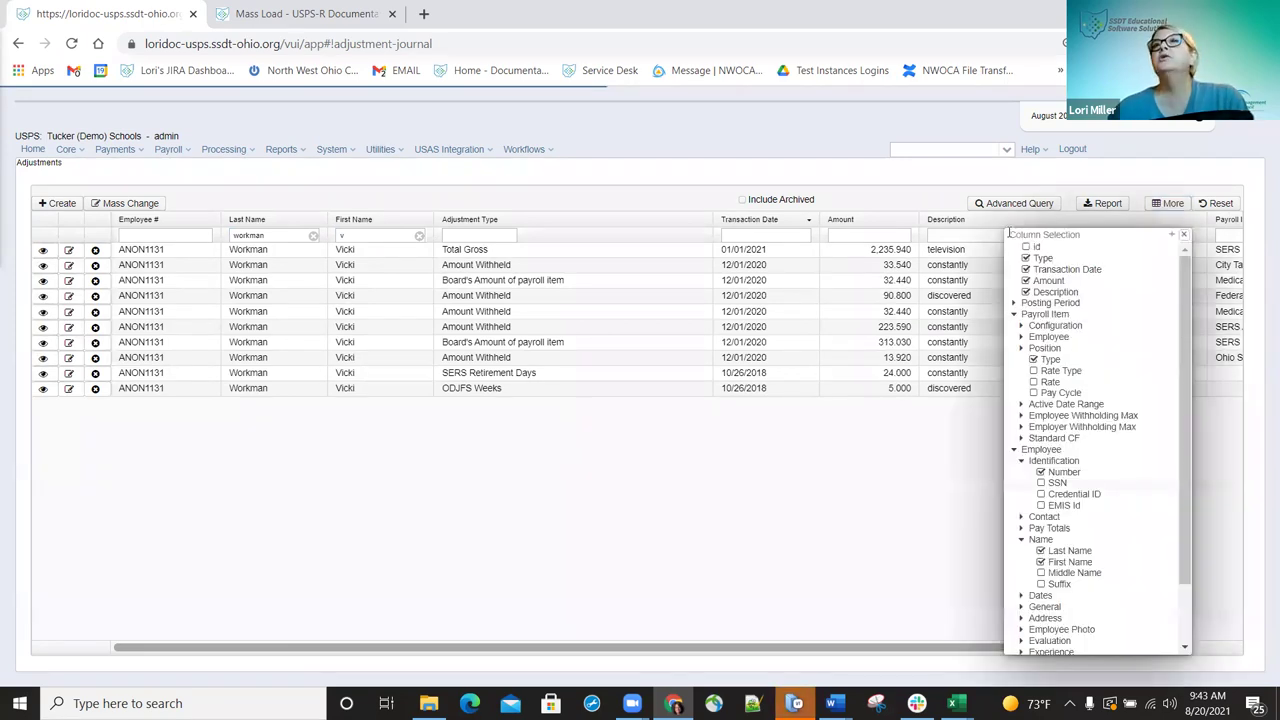
{"action": "key", "text": "Escape"}
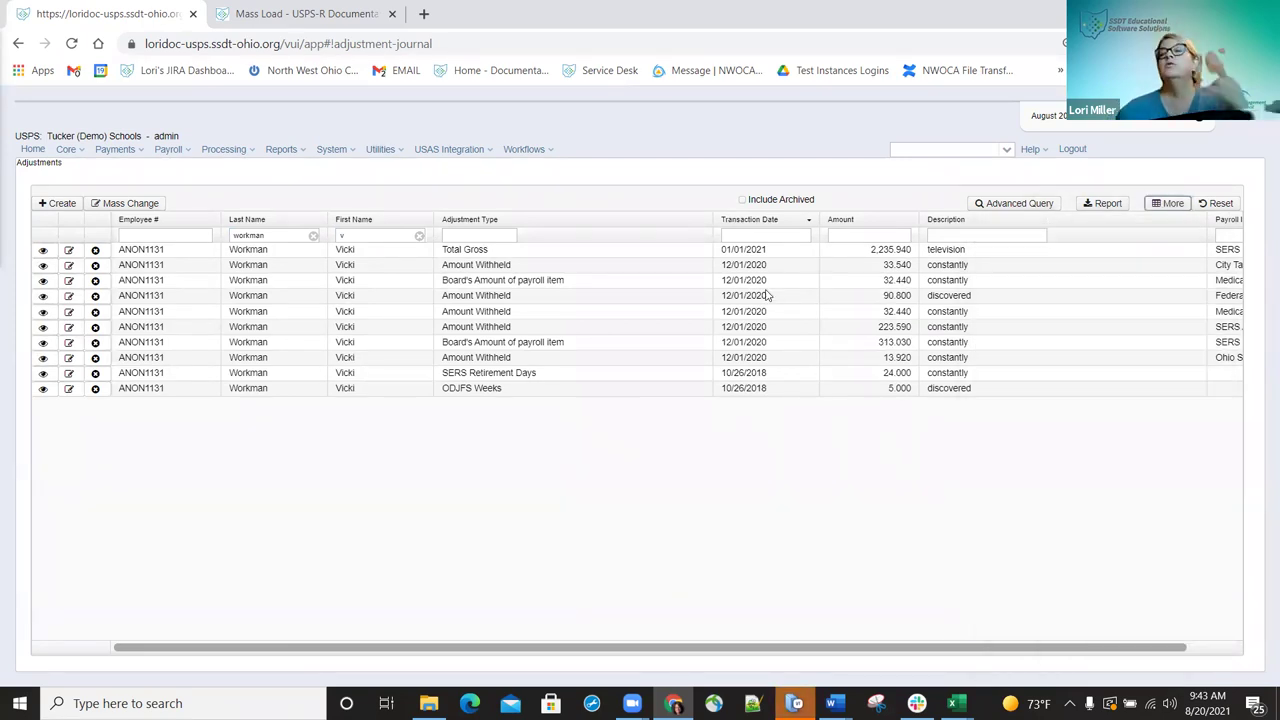
{"action": "key", "text": "shift+Tab"}
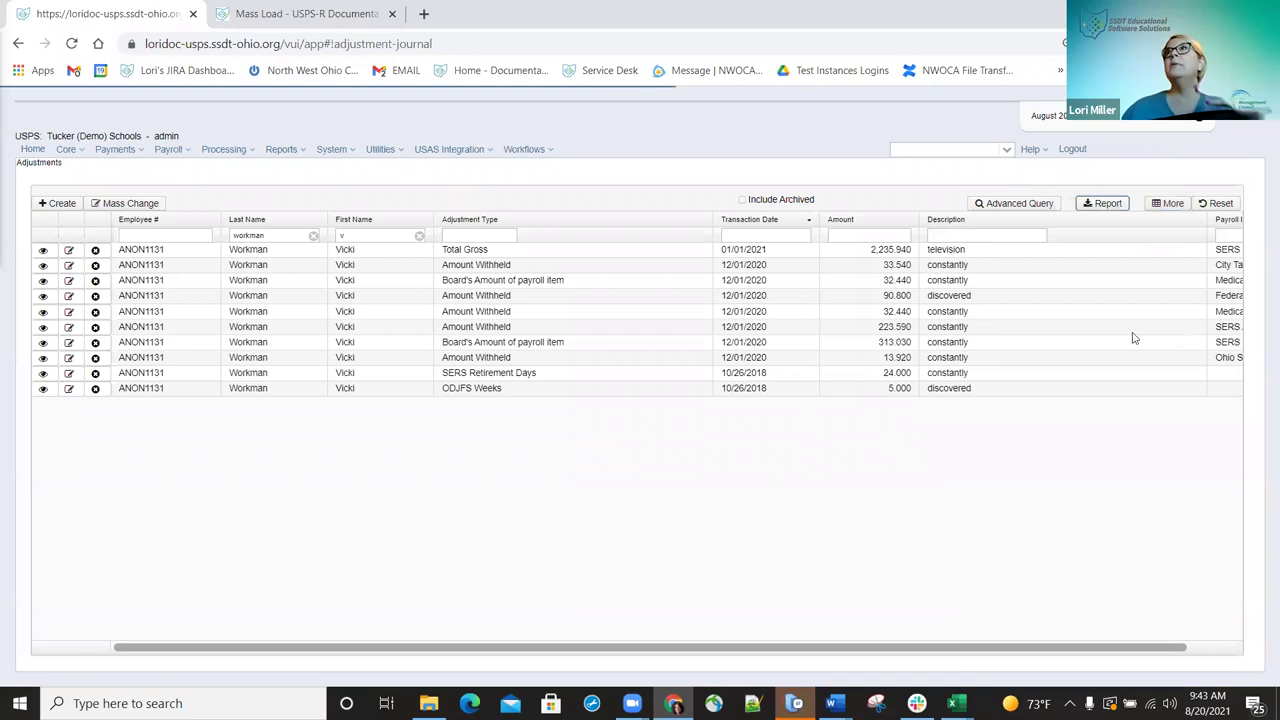
{"action": "key", "text": "Return"}
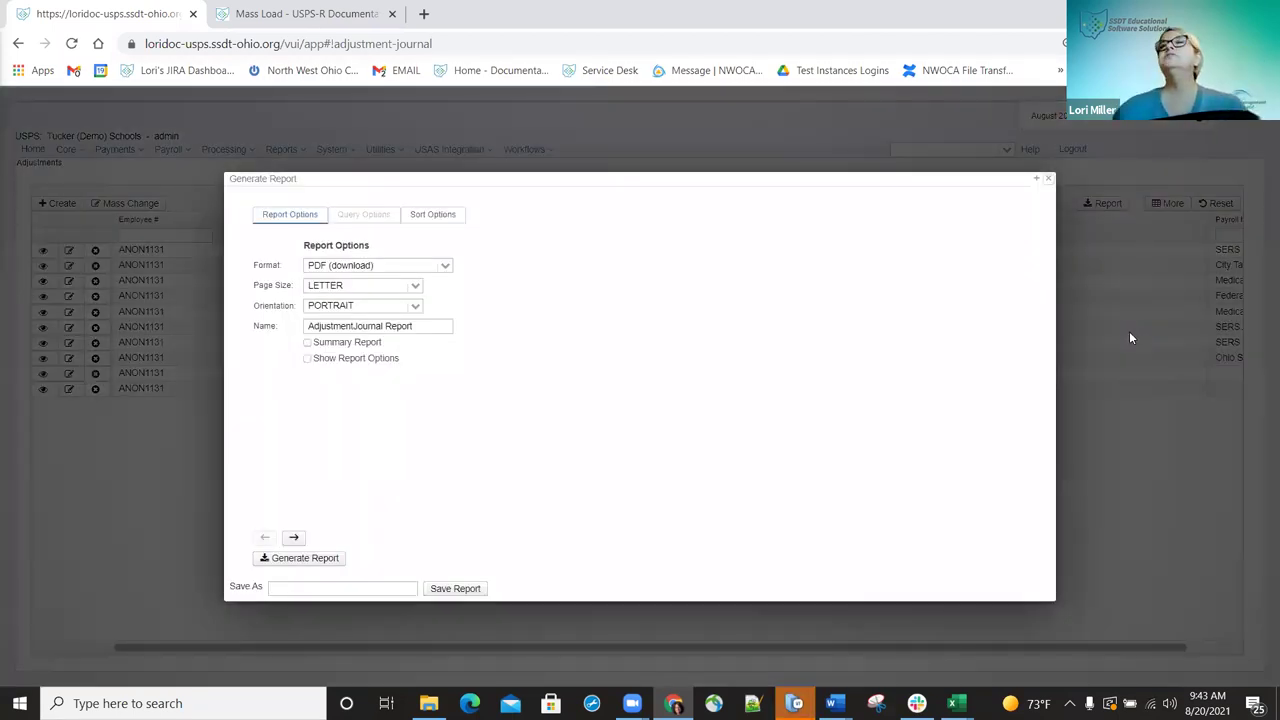
{"action": "key", "text": "Escape"}
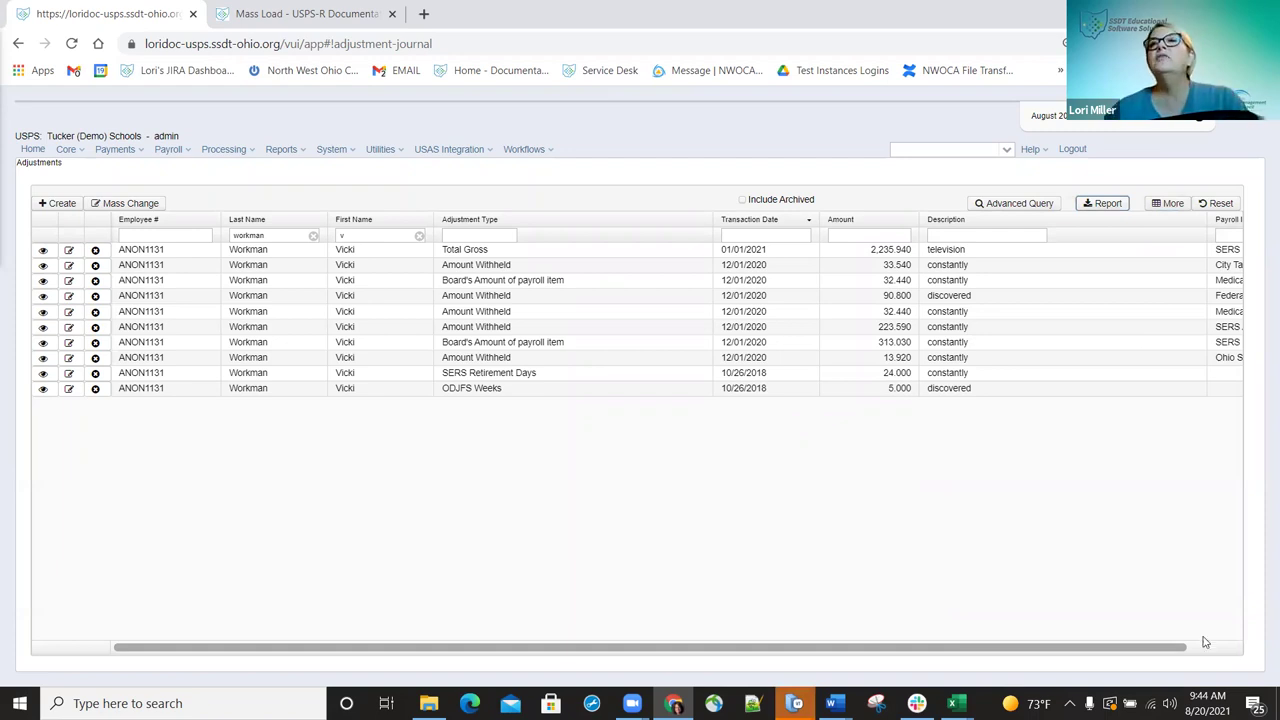
Add the payroll item configuration's Code column to the adjustments grid and reload the page.
{"action": "scroll", "coordinate": [1203, 554], "scroll_direction": "right", "scroll_amount": 2}
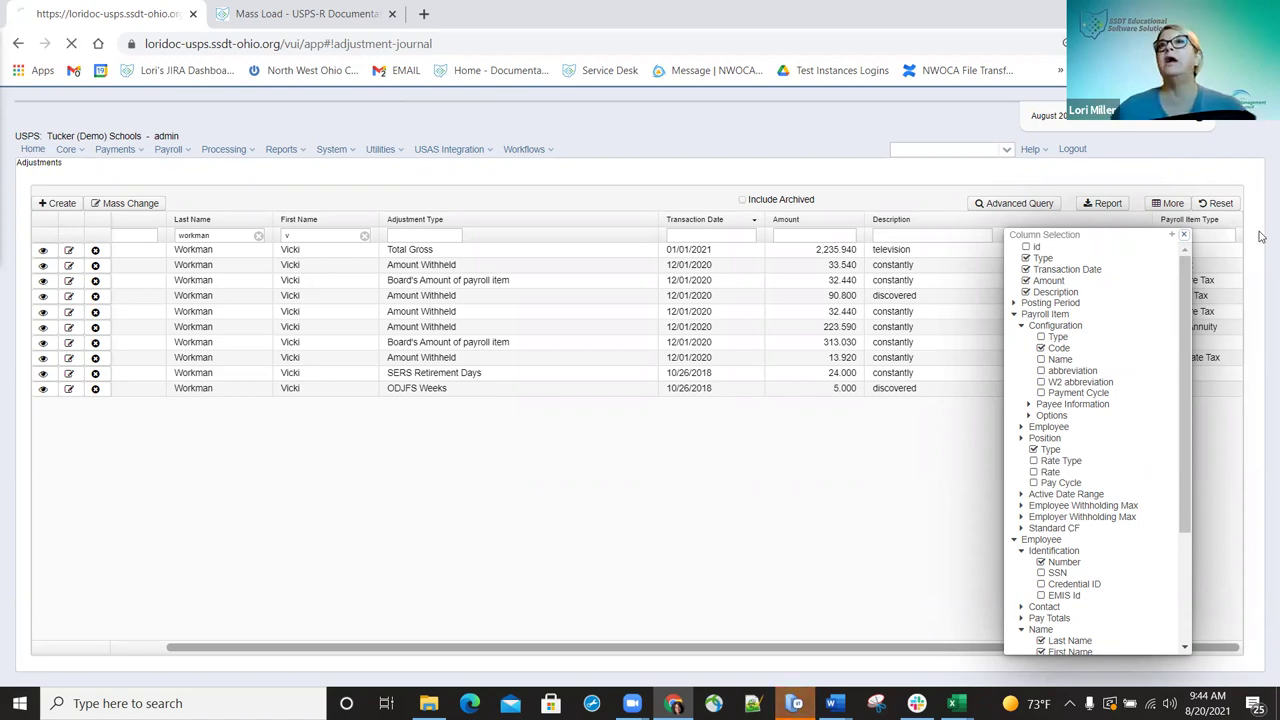
{"action": "left_click", "coordinate": [980, 434]}
{"action": "key", "text": "F5"}
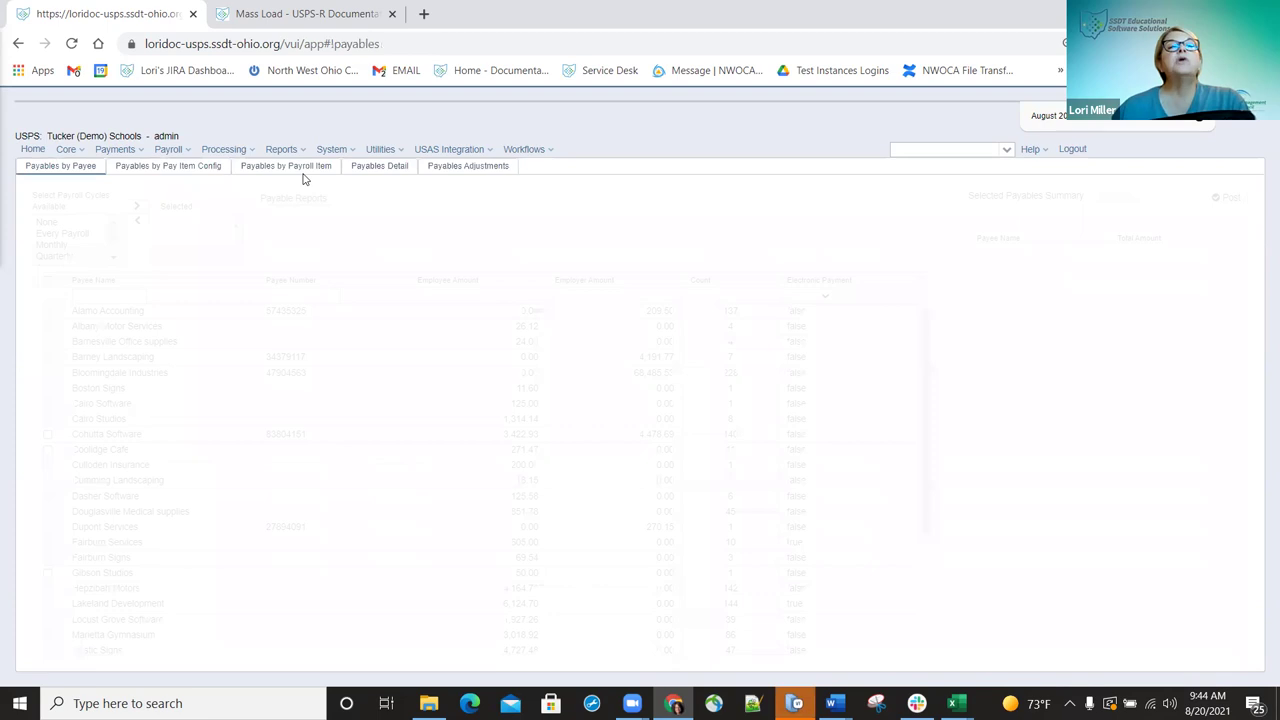
Show the outstanding payables by payroll item and filter them to configuration code 011.
{"action": "left_click", "coordinate": [300, 170]}
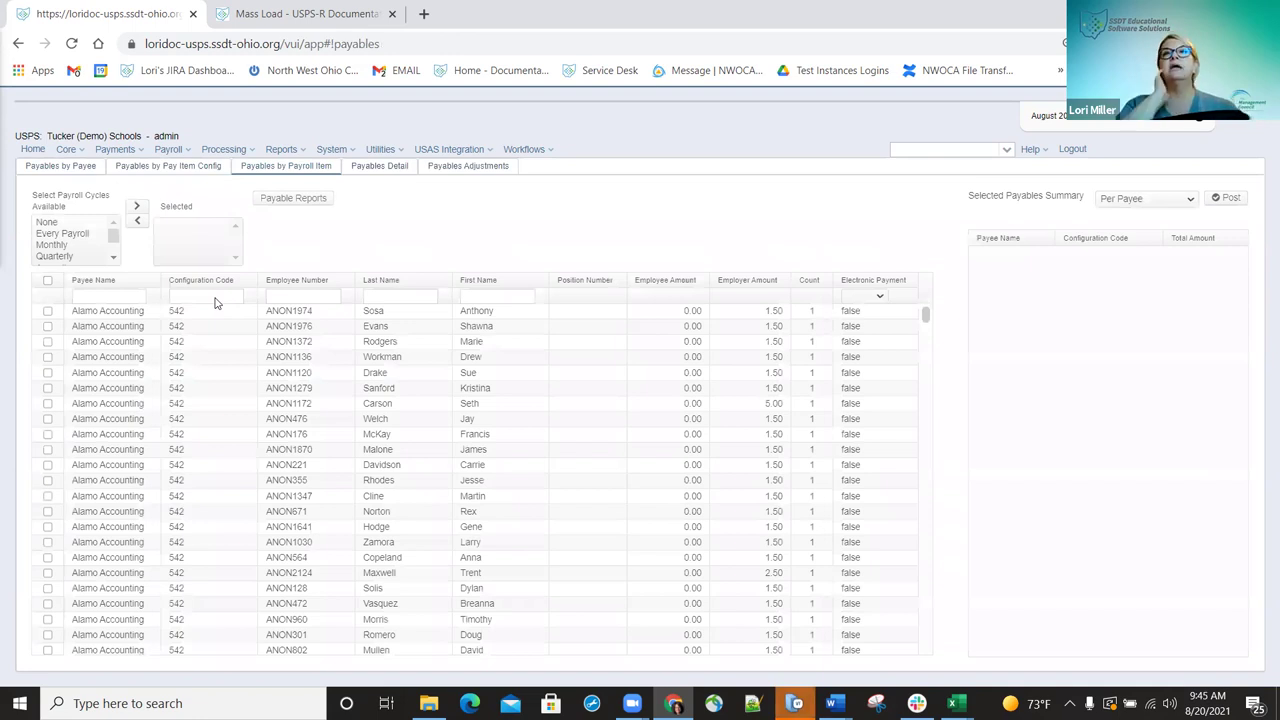
{"action": "left_click", "coordinate": [214, 297]}
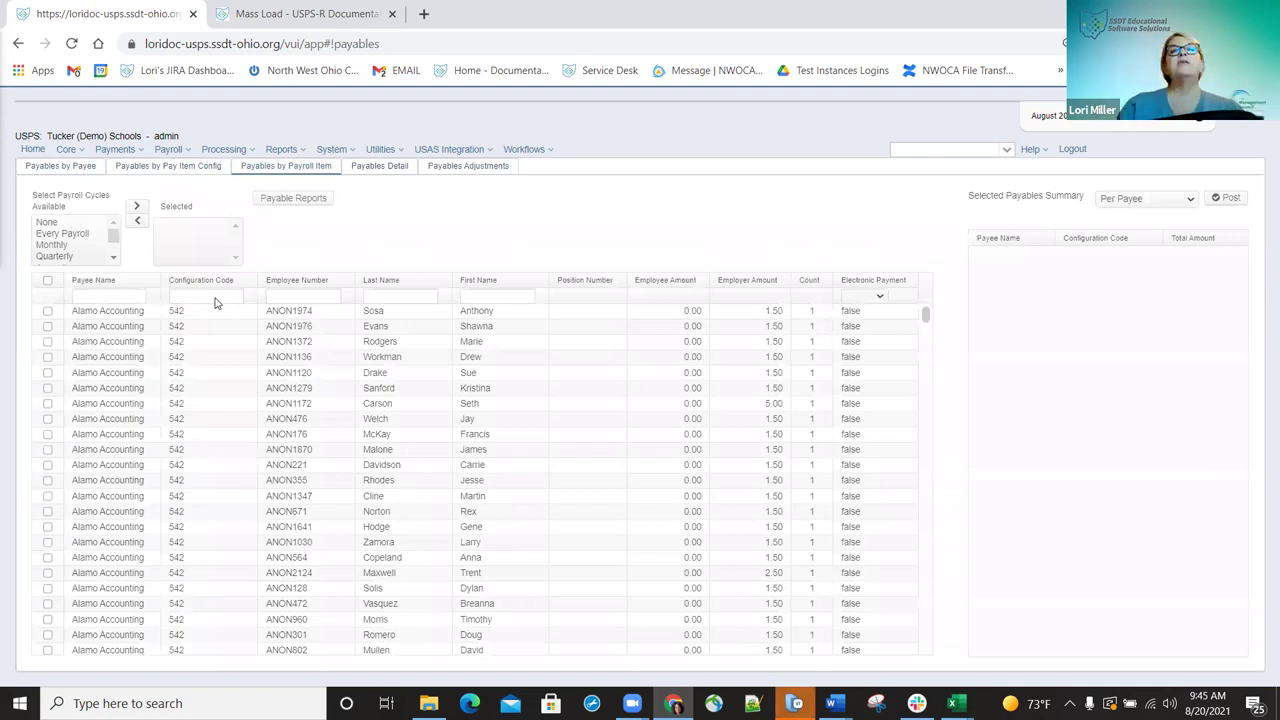
{"action": "type", "text": "011"}
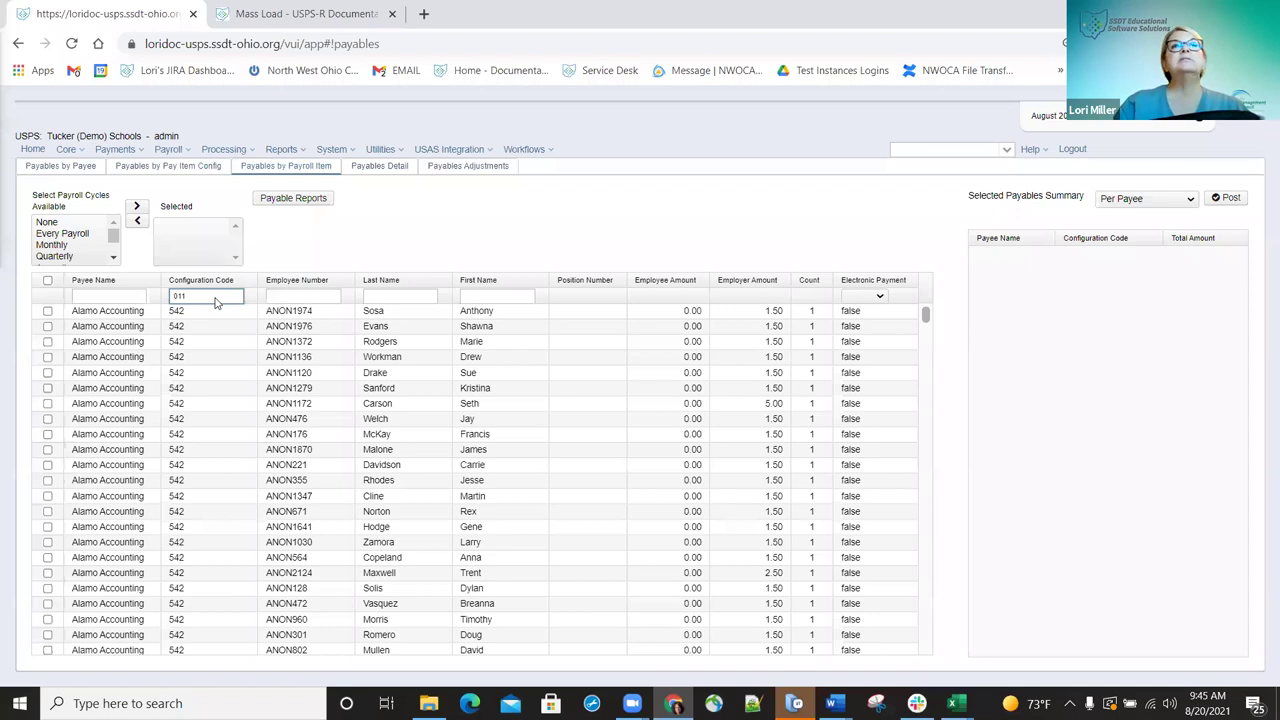
{"action": "key", "text": "Return"}
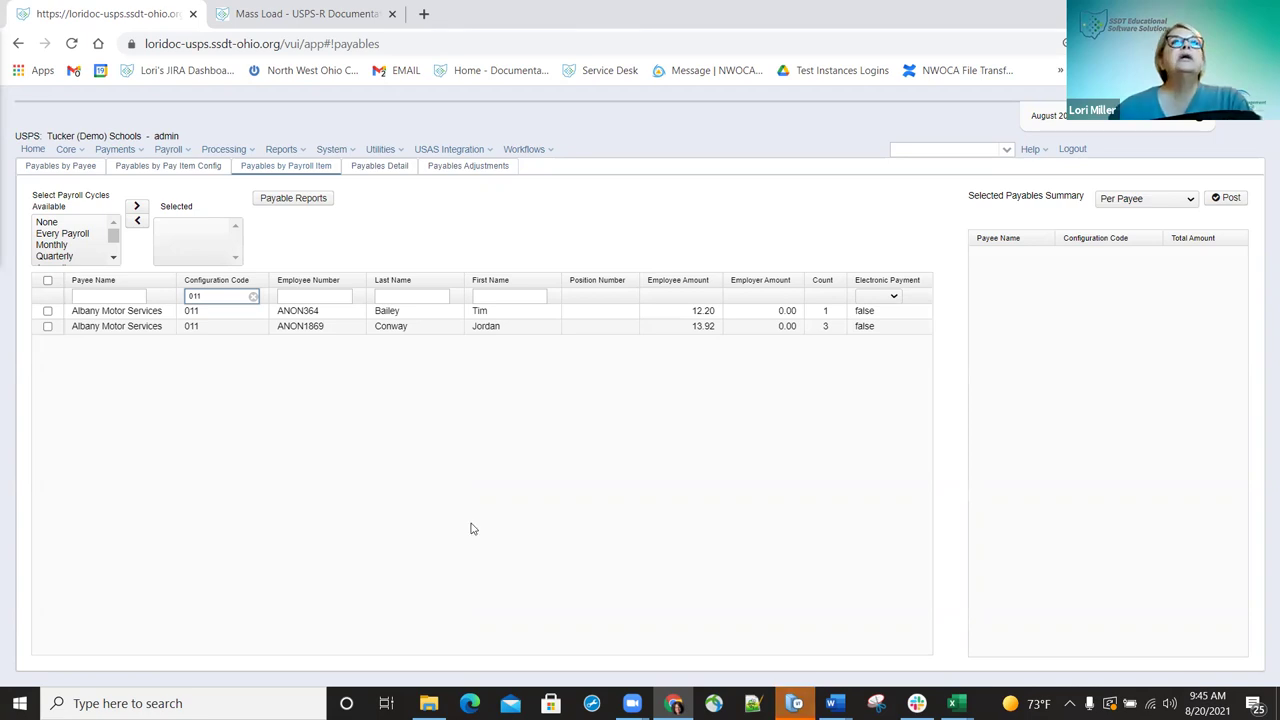
Filter the payroll items by the employee's last name, review the code 011 City Tax item's error adjustment, and close it.
{"action": "left_click", "coordinate": [80, 150]}
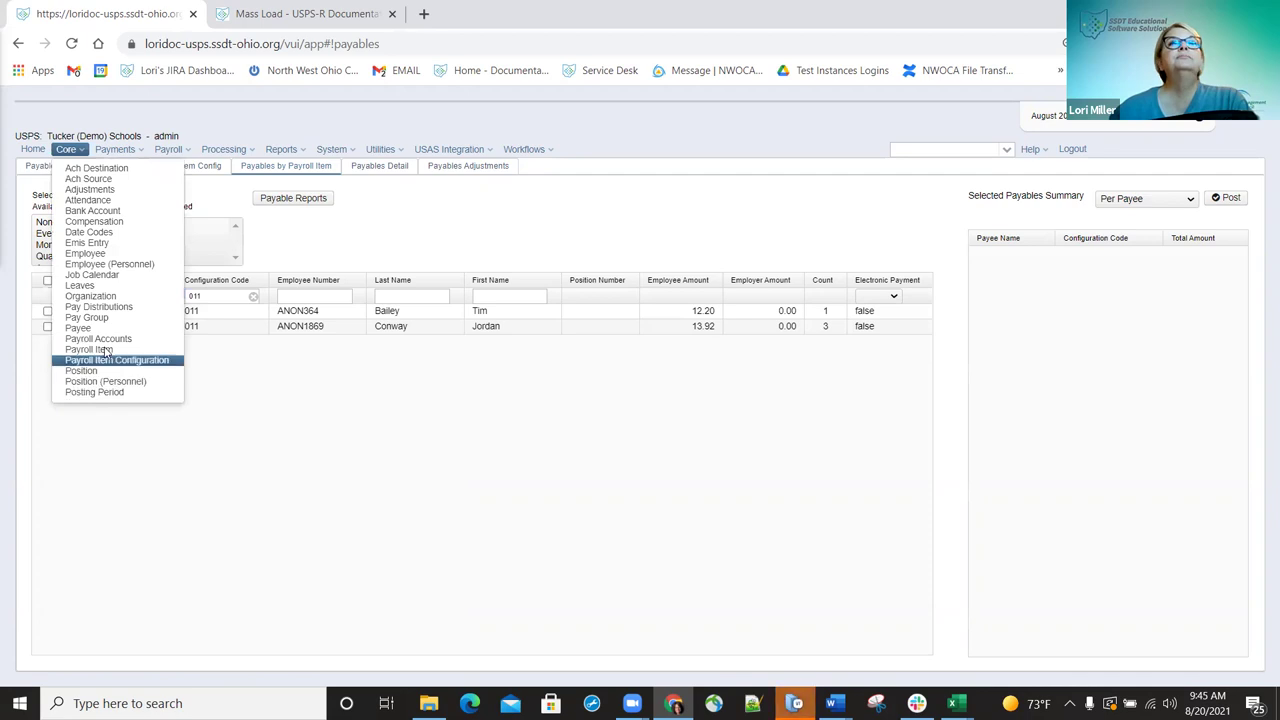
{"action": "left_click", "coordinate": [110, 360]}
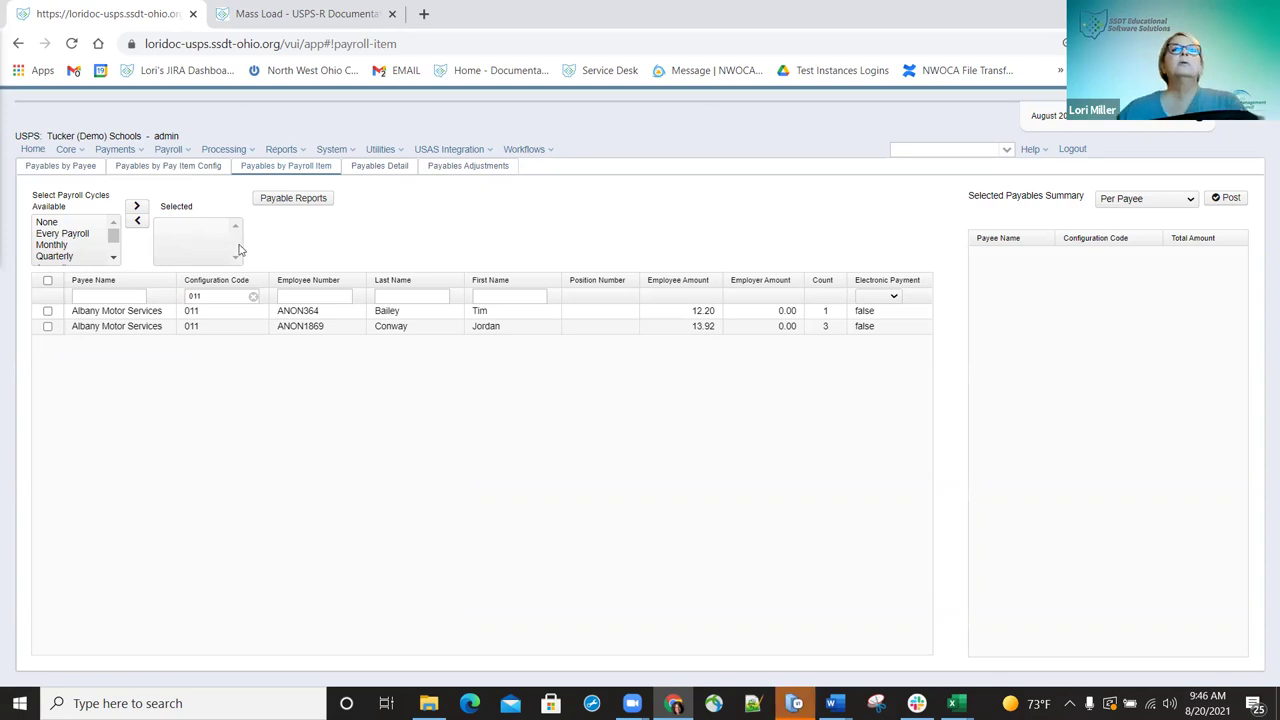
{"action": "left_click", "coordinate": [493, 326]}
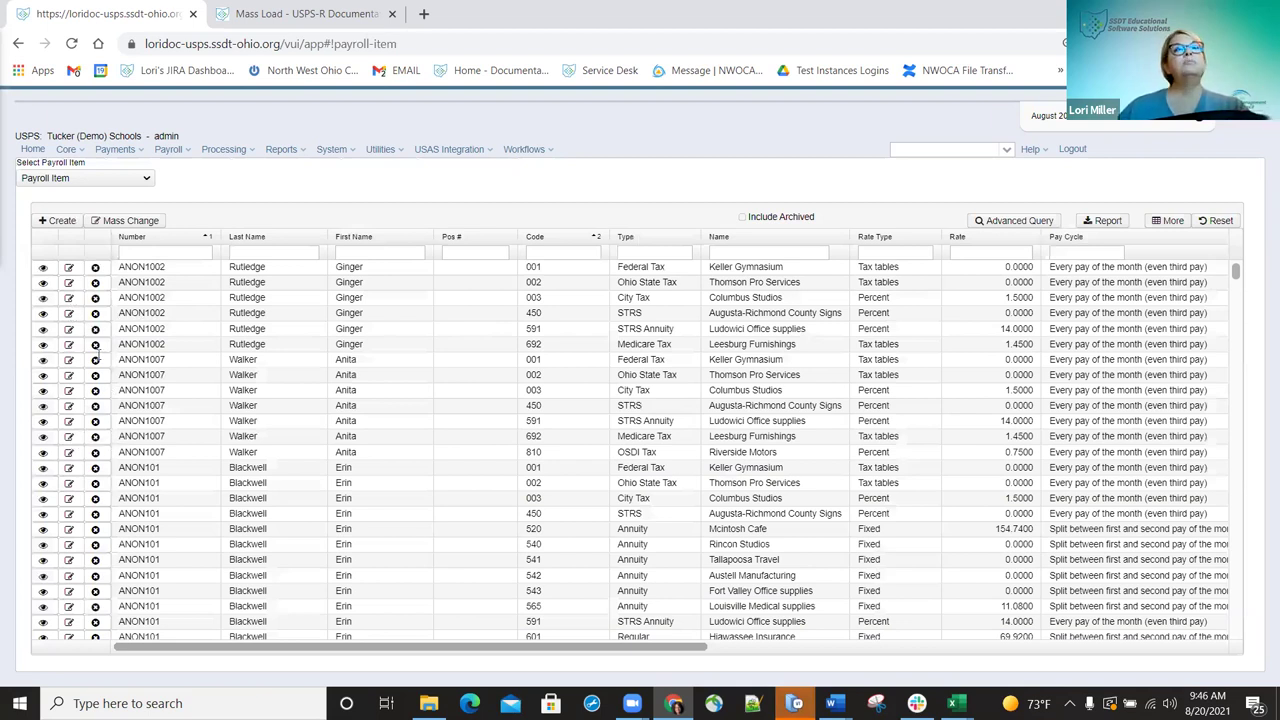
{"action": "type", "text": "conway"}
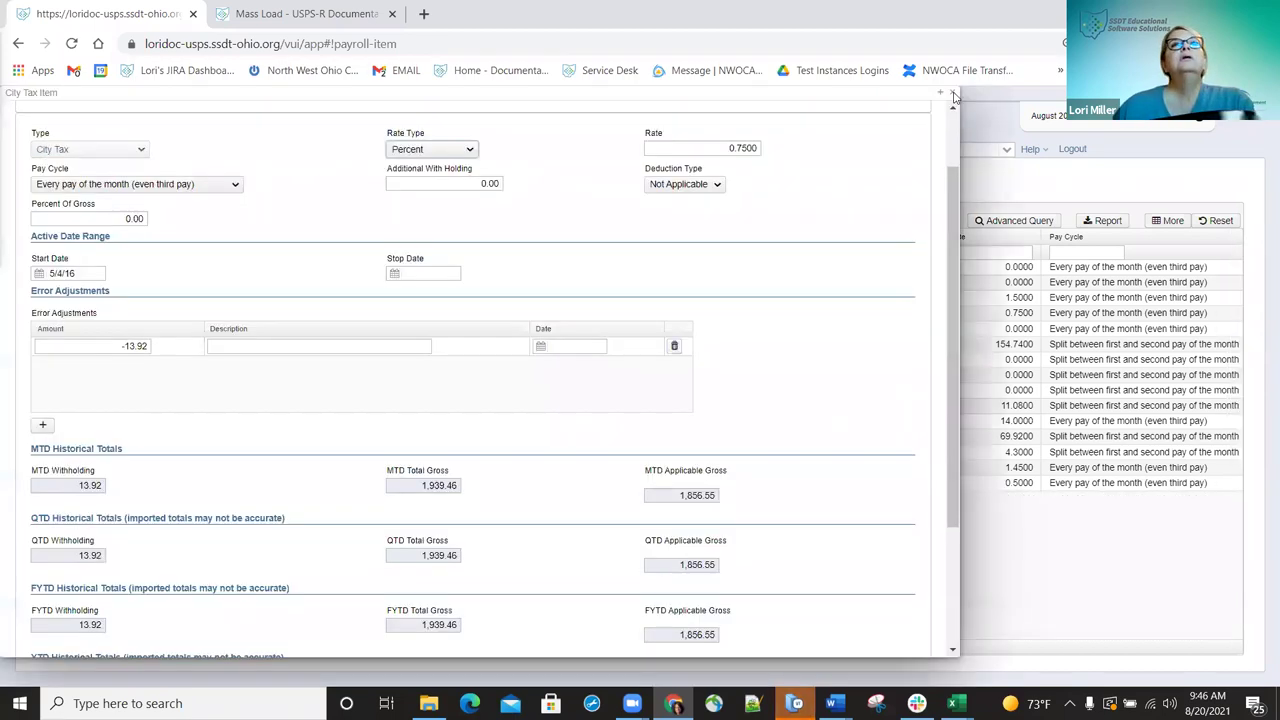
{"action": "scroll", "coordinate": [379, 335], "scroll_direction": "up", "scroll_amount": 1}
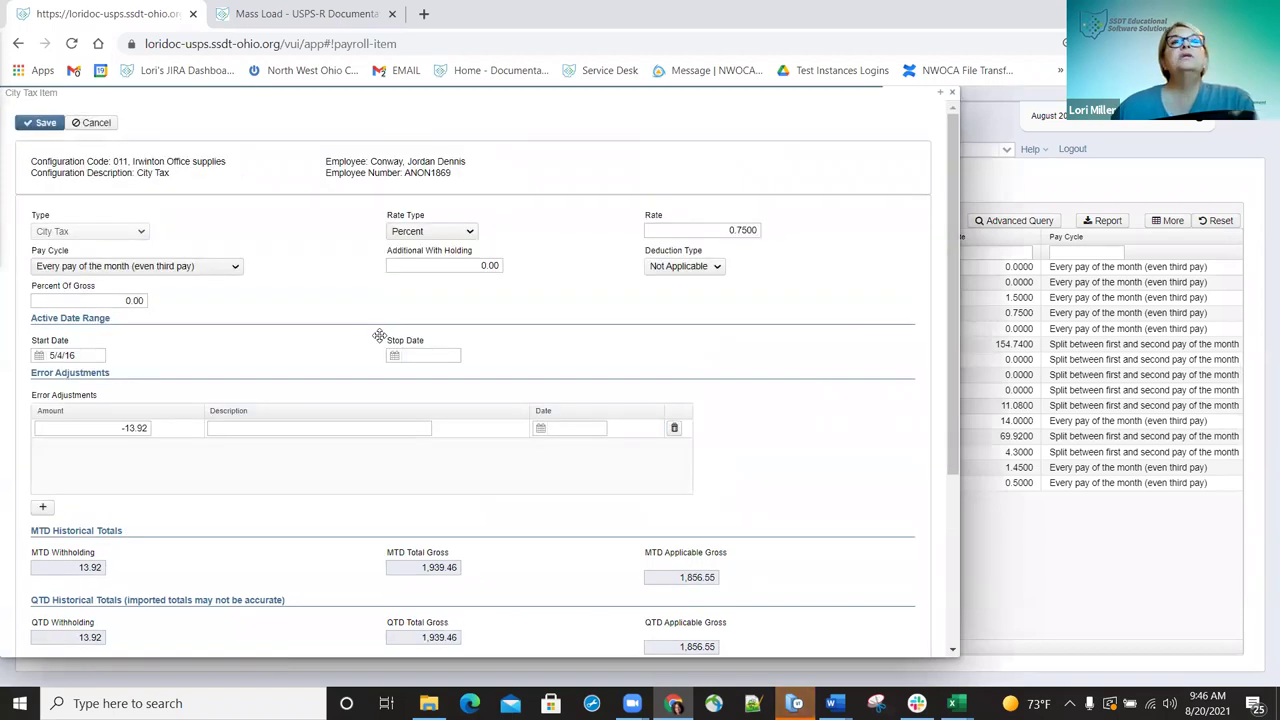
{"action": "left_click", "coordinate": [955, 95]}
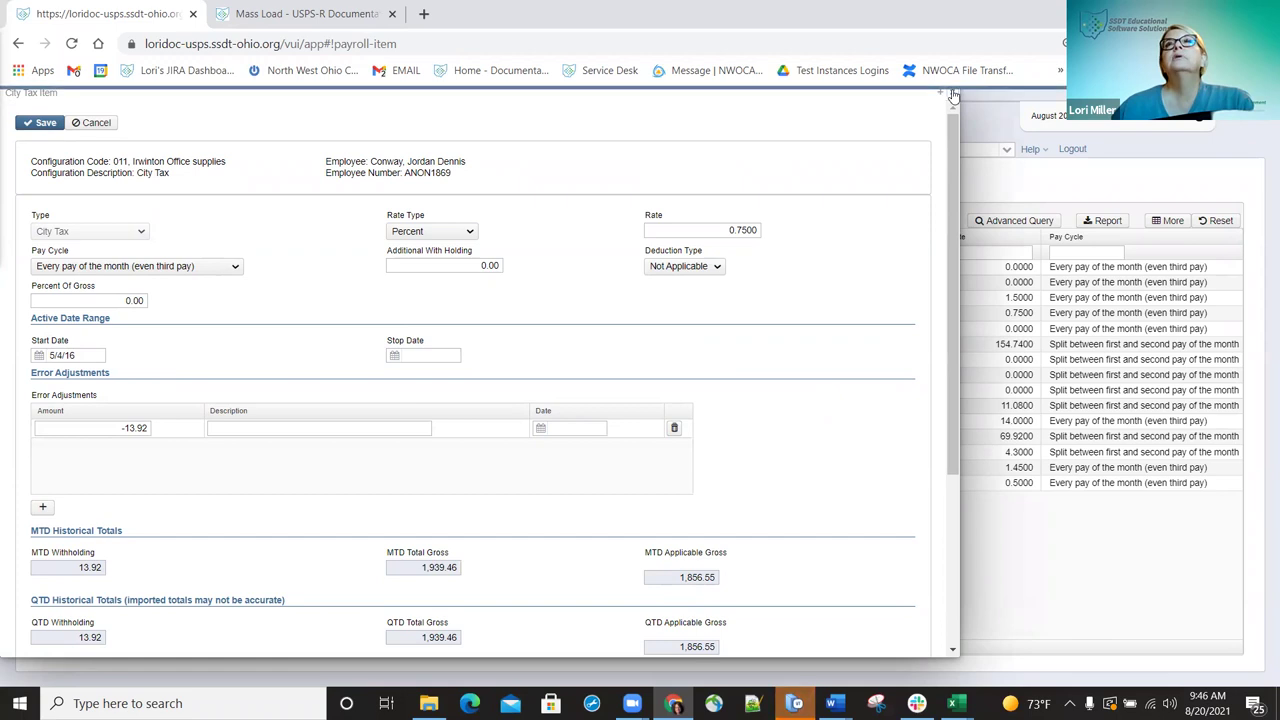
{"action": "left_click", "coordinate": [955, 95]}
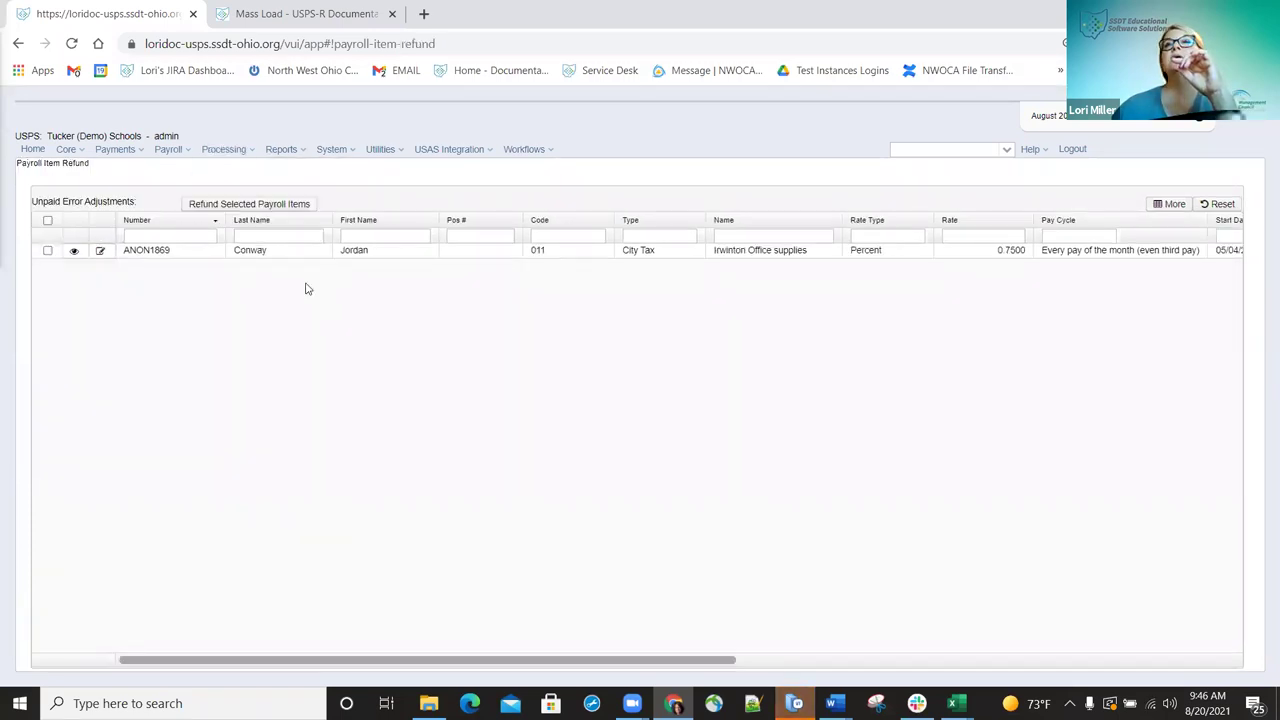
Process the employee's City Tax refund as a check payment issued 8/20/21 on the Biweekly plan, and save the XML file.
{"action": "left_click", "coordinate": [267, 206]}
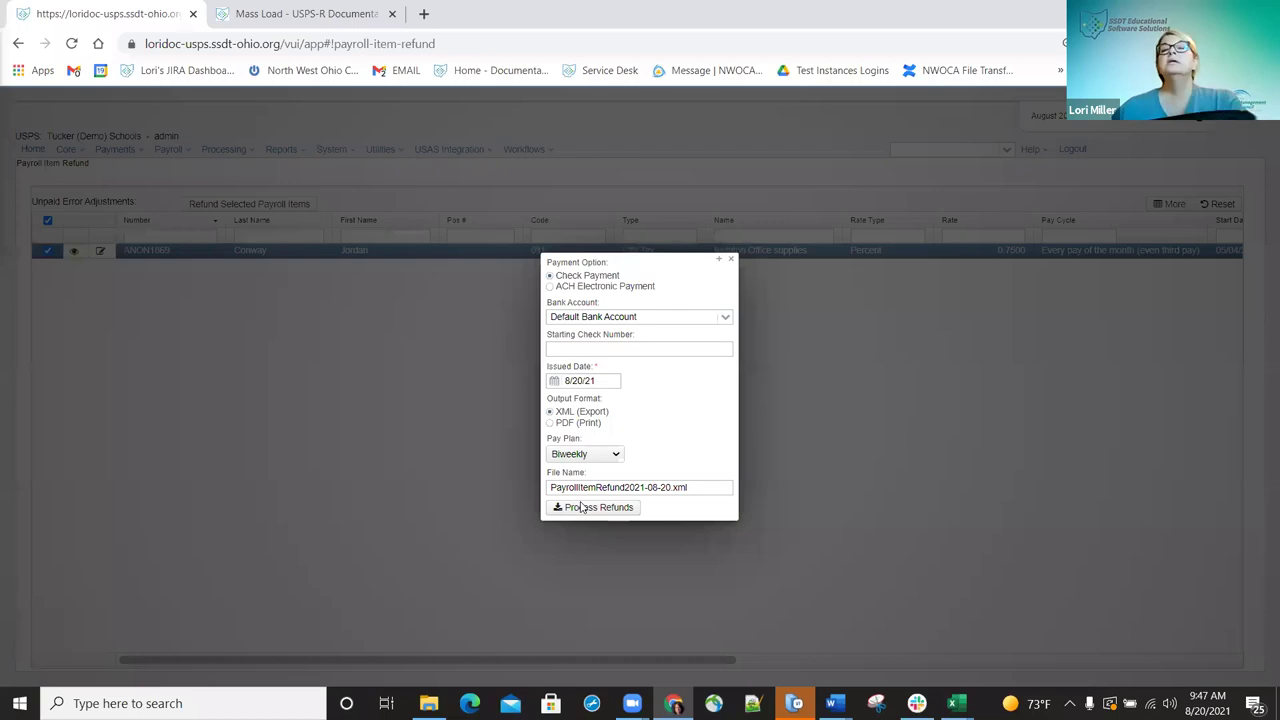
{"action": "left_click", "coordinate": [583, 507]}
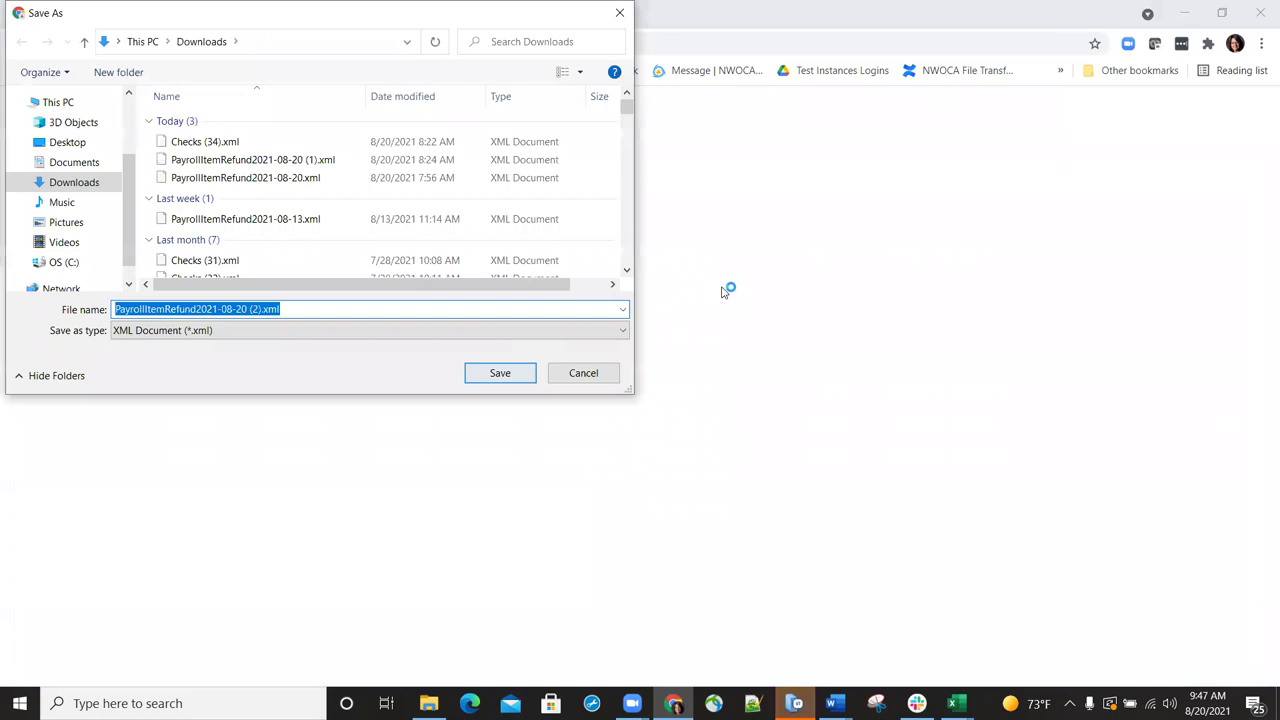
{"action": "key", "text": "Return"}
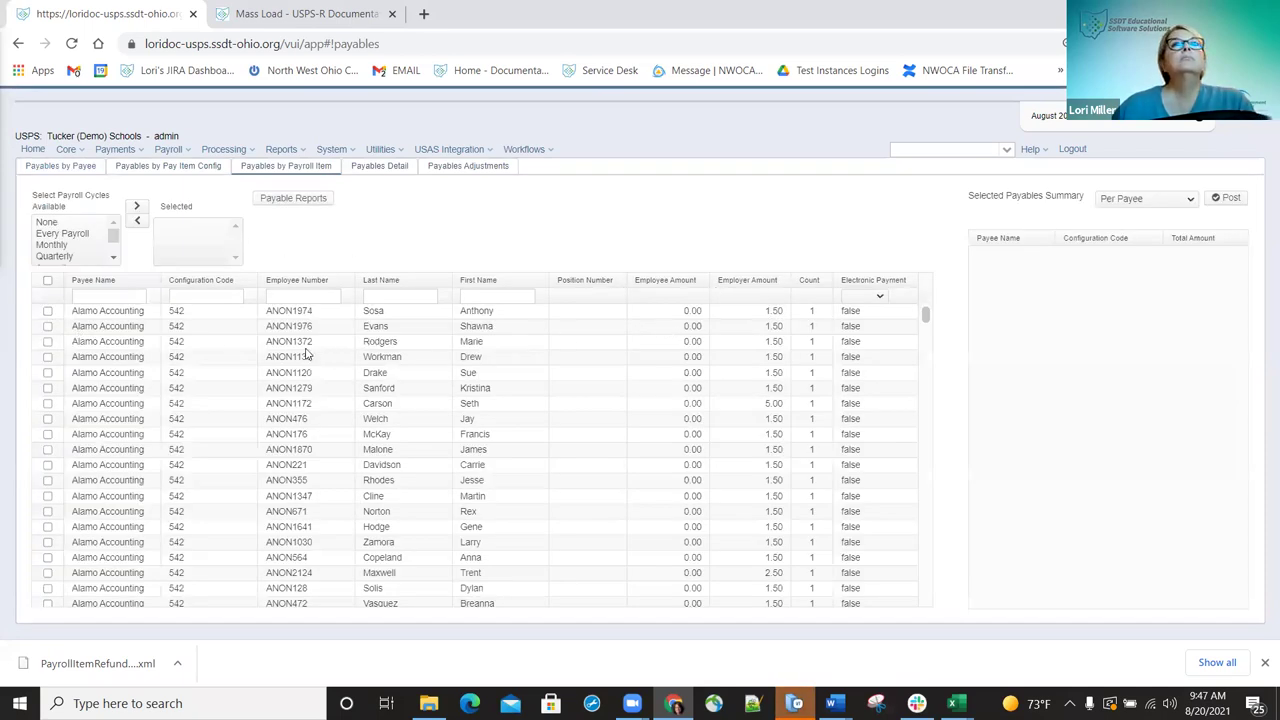
Filter the payables by payroll item to configuration code 011 and select all matching rows to check their total.
{"action": "left_click", "coordinate": [205, 296]}
{"action": "type", "text": "011"}
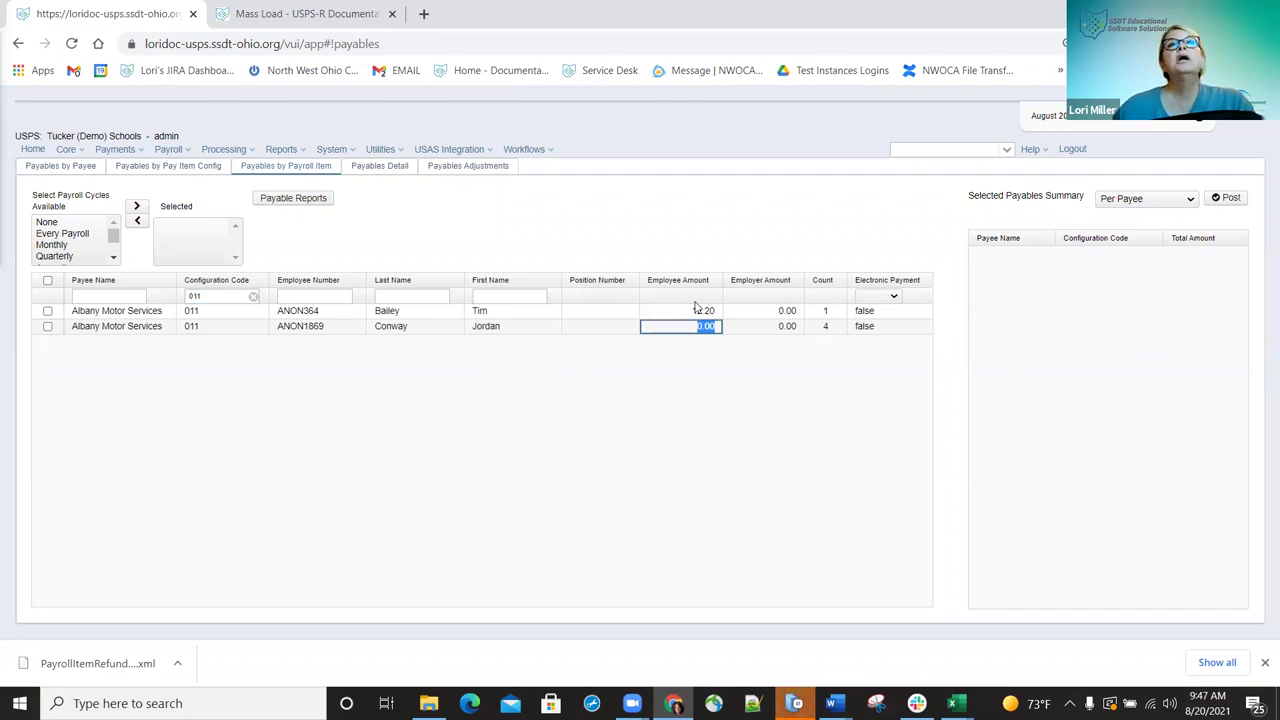
{"action": "left_click", "coordinate": [48, 281]}
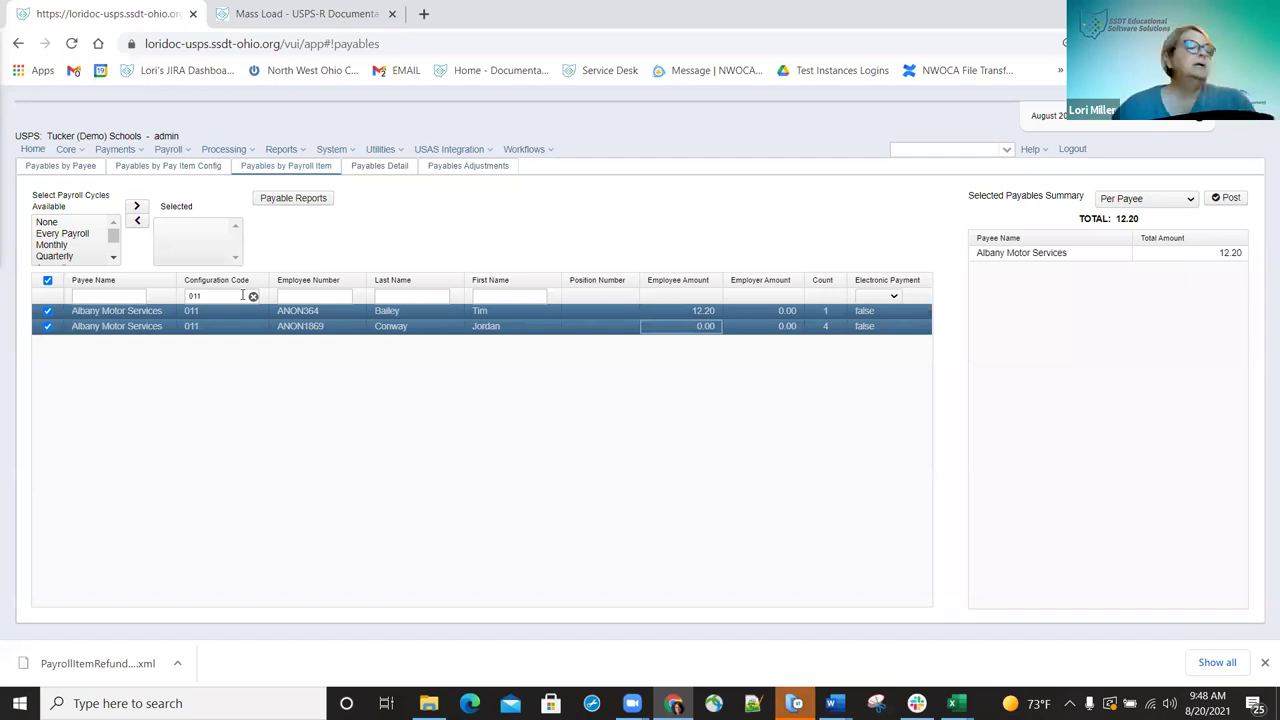
Change the payables' configuration code filter to 550 and select all matching rows to check the payee's total.
{"action": "left_click", "coordinate": [252, 296]}
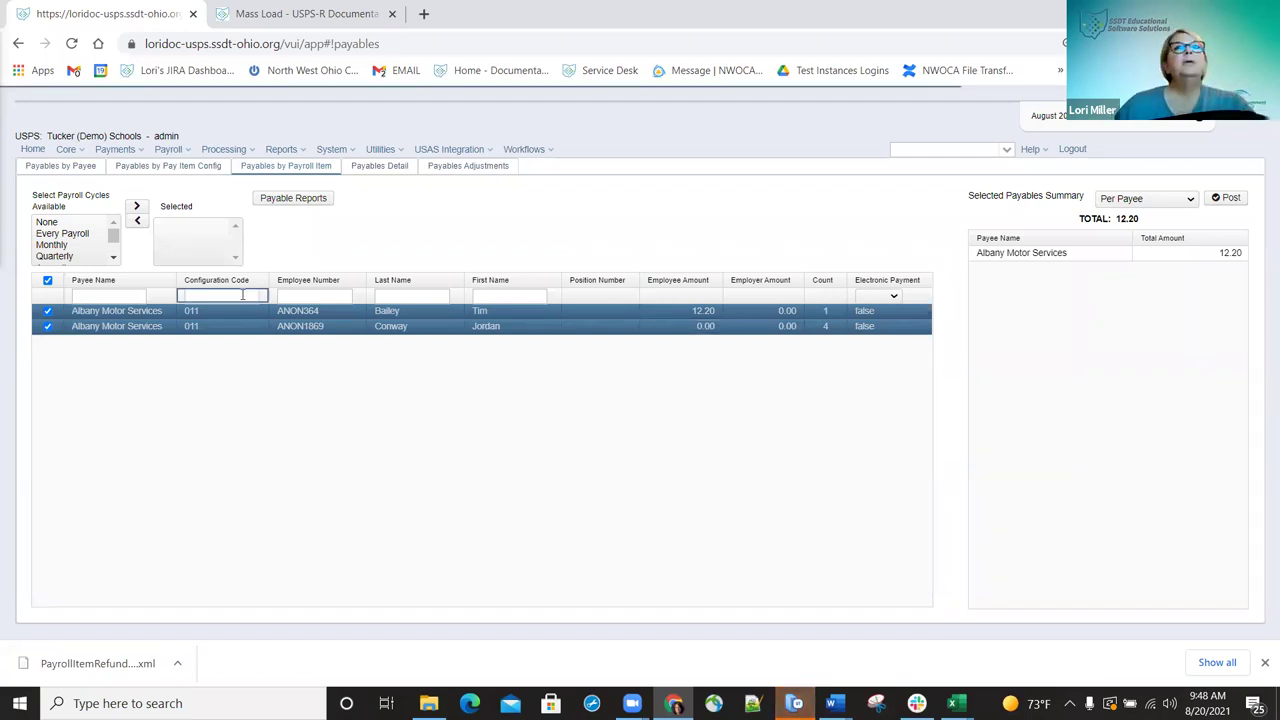
{"action": "type", "text": "55"}
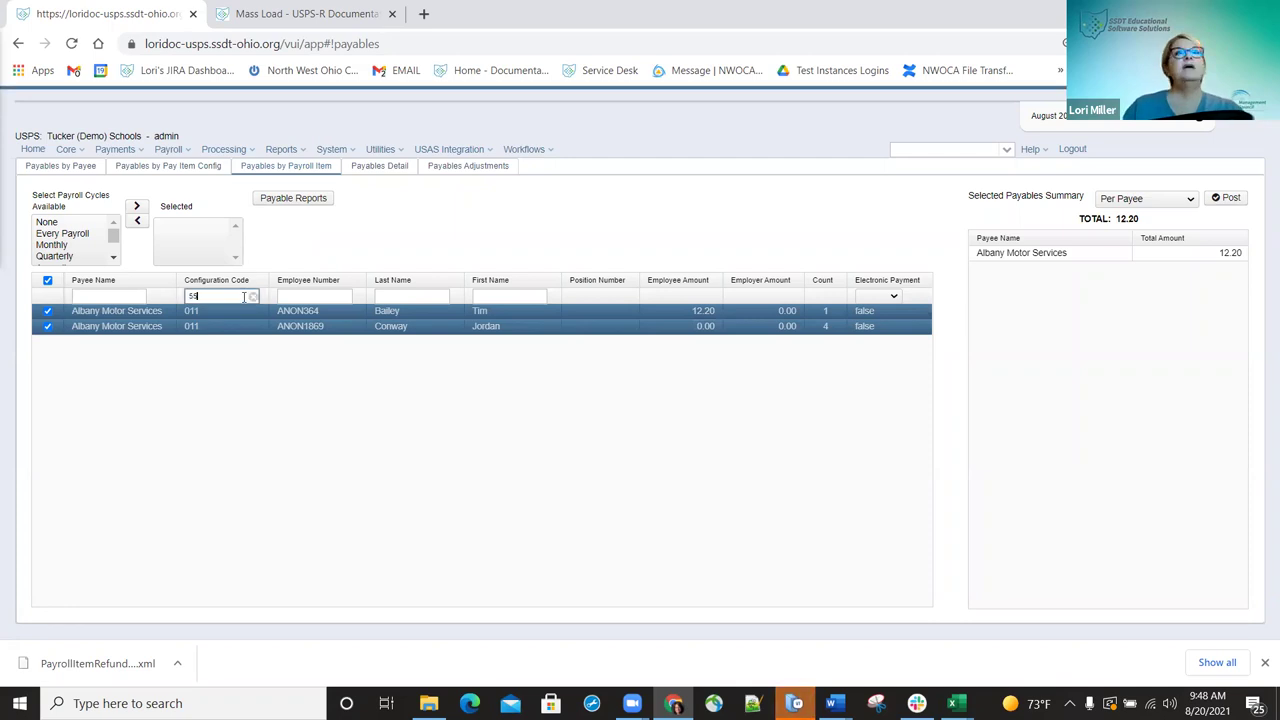
{"action": "type", "text": "0"}
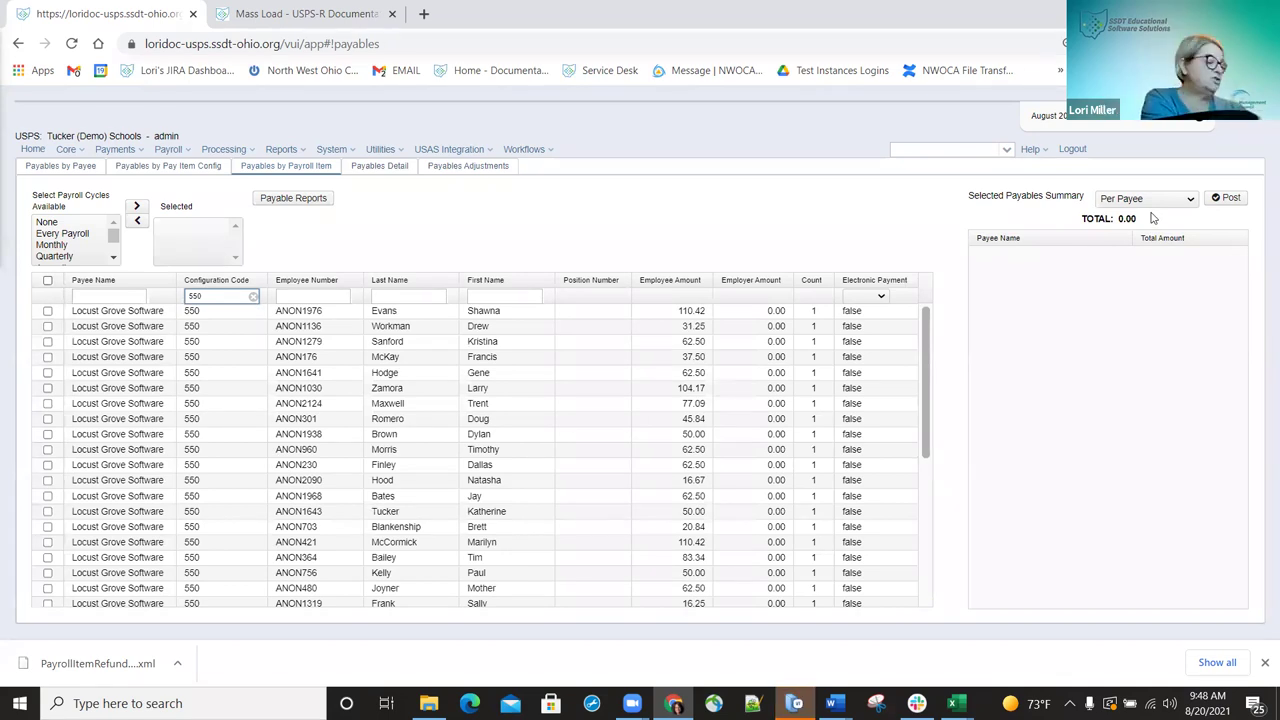
{"action": "key", "text": "ctrl+a"}
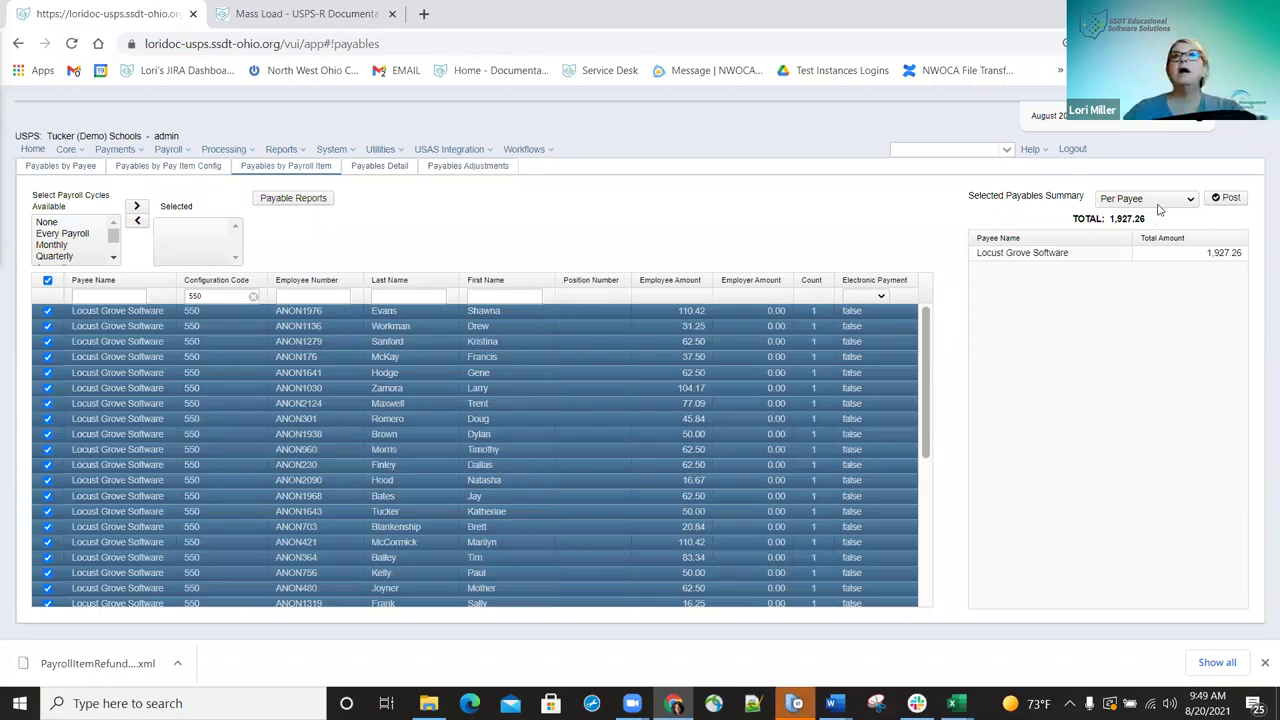
Void the Locust Grove Software payee payment for payroll item code 550 with void date 8/1/21.
{"action": "left_click", "coordinate": [116, 149]}
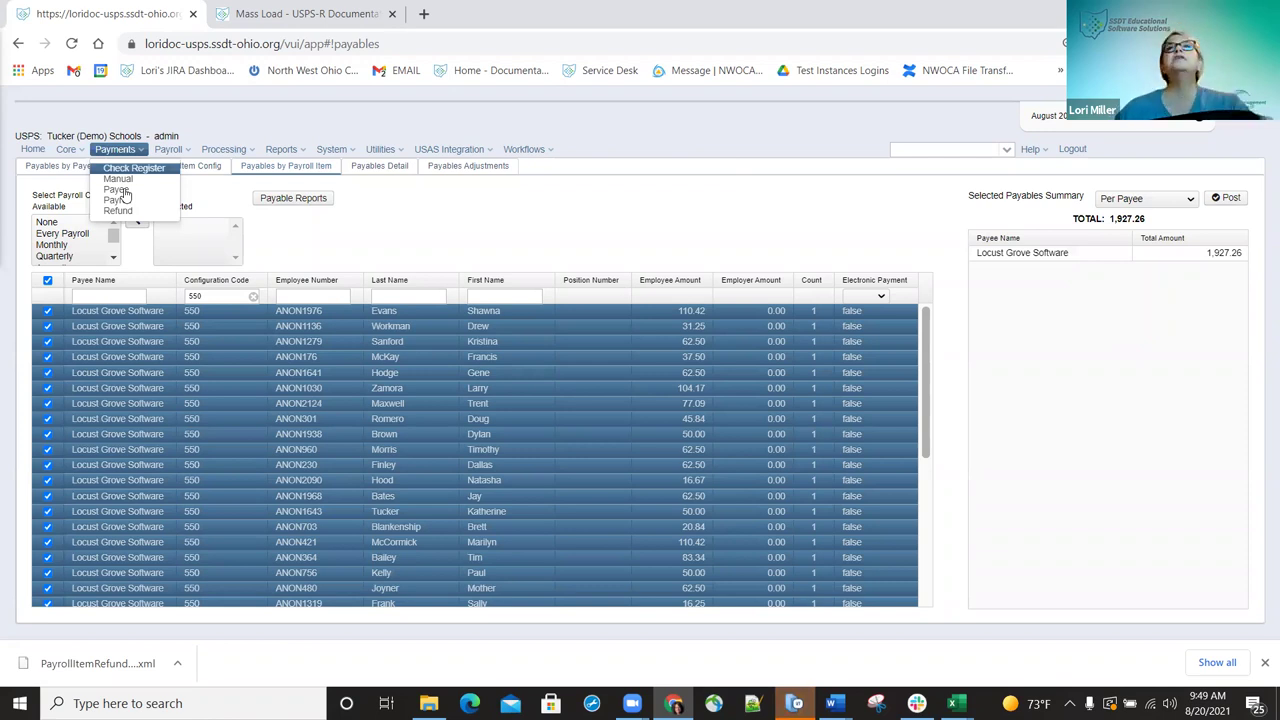
{"action": "left_click", "coordinate": [118, 190]}
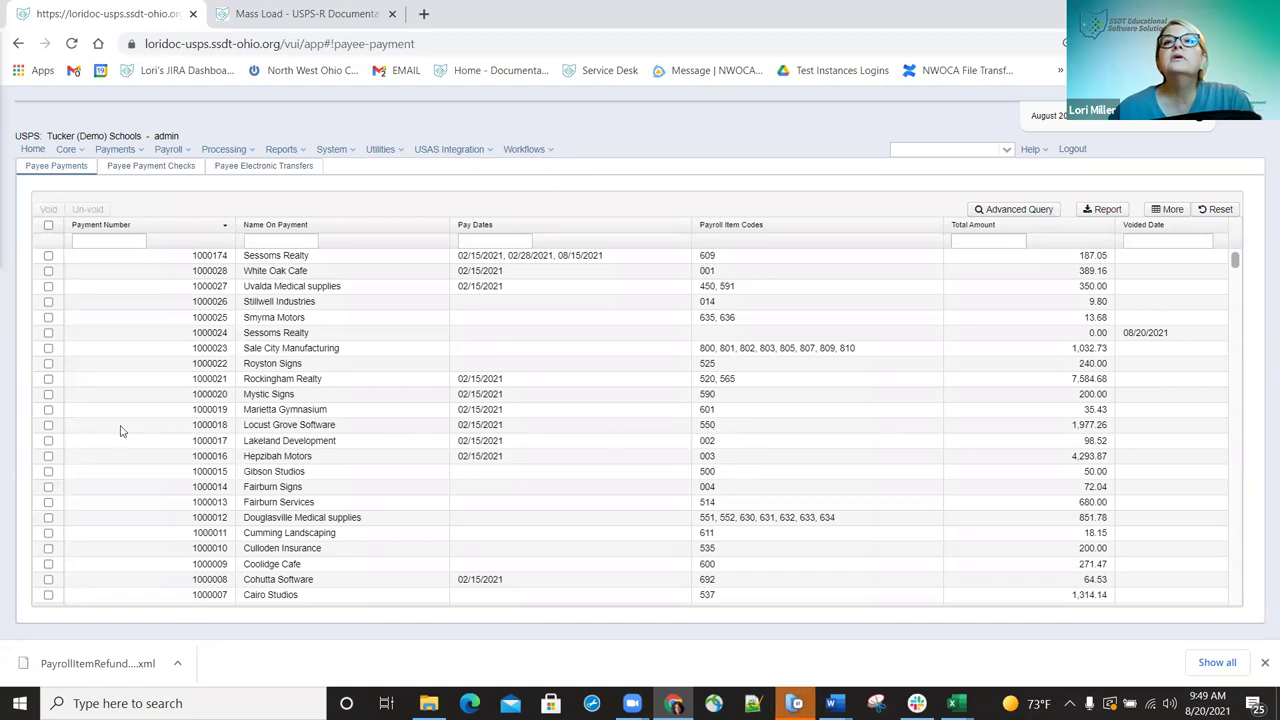
{"action": "left_click", "coordinate": [48, 427]}
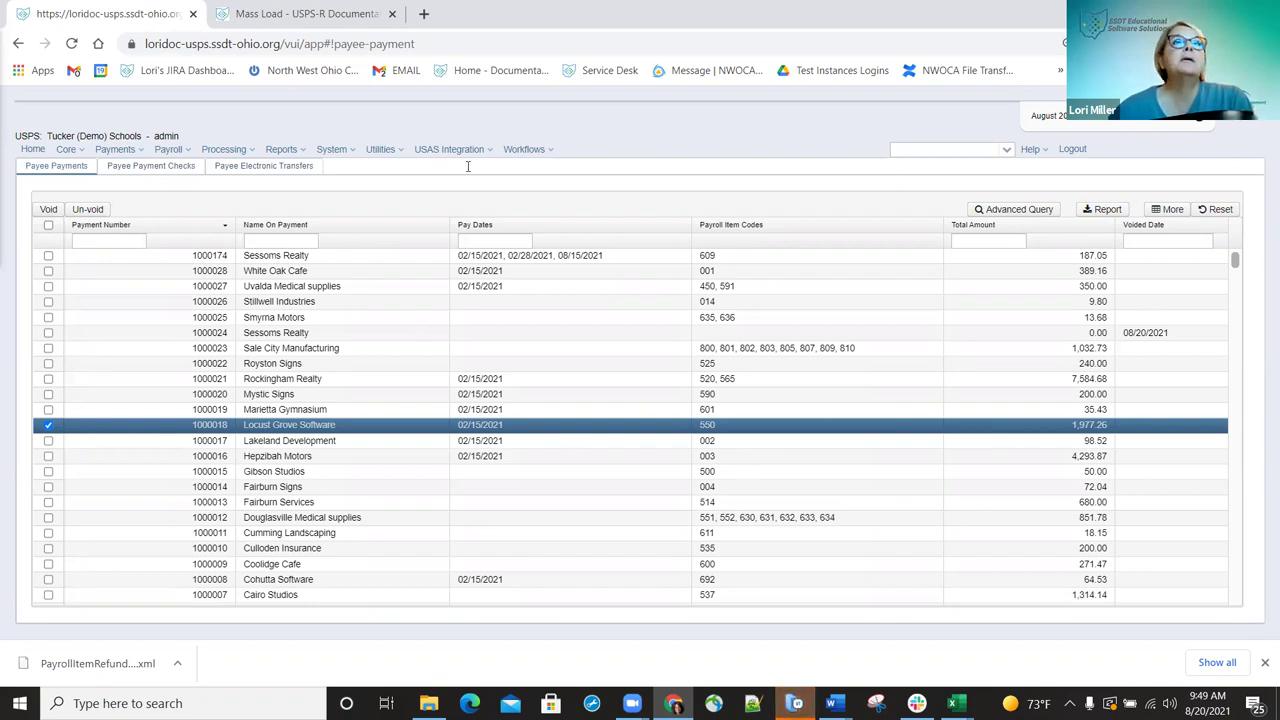
{"action": "left_click", "coordinate": [48, 209]}
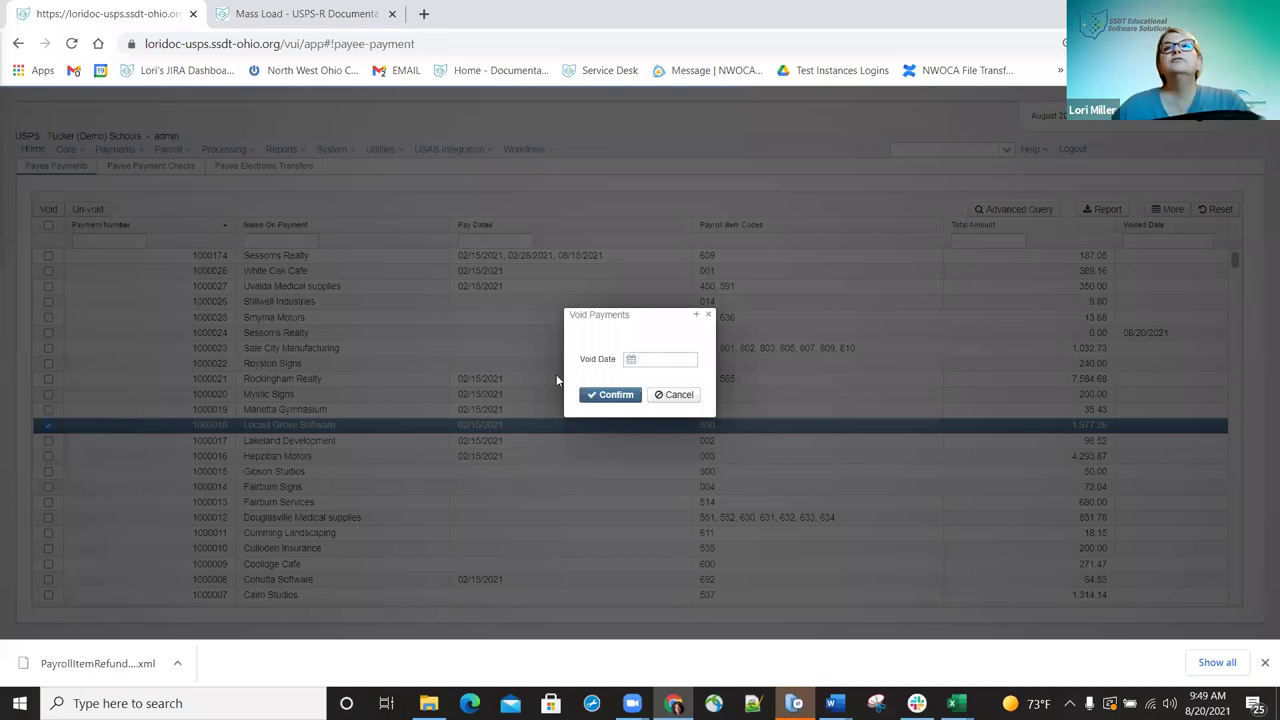
{"action": "type", "text": "8/1/21"}
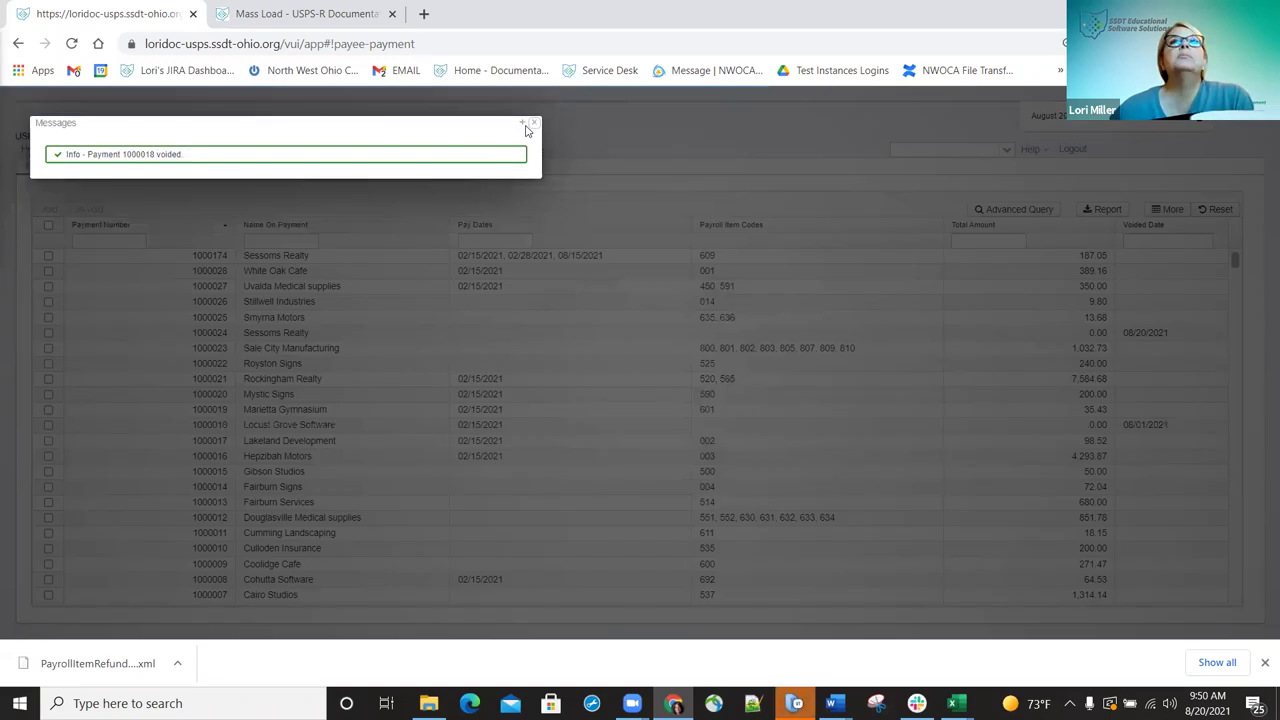
Recheck the selected payables by payroll item for configuration code 550 after the void, and clear the code filter.
{"action": "left_click", "coordinate": [311, 171]}
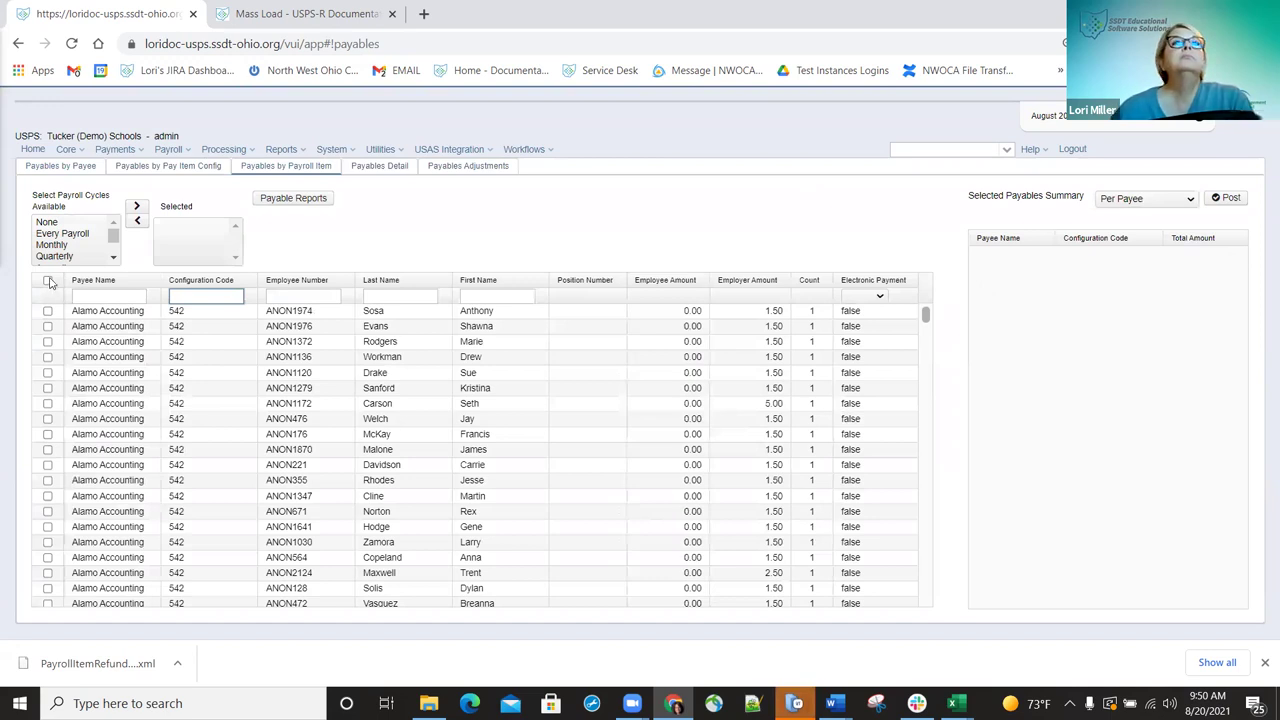
{"action": "type", "text": "550"}
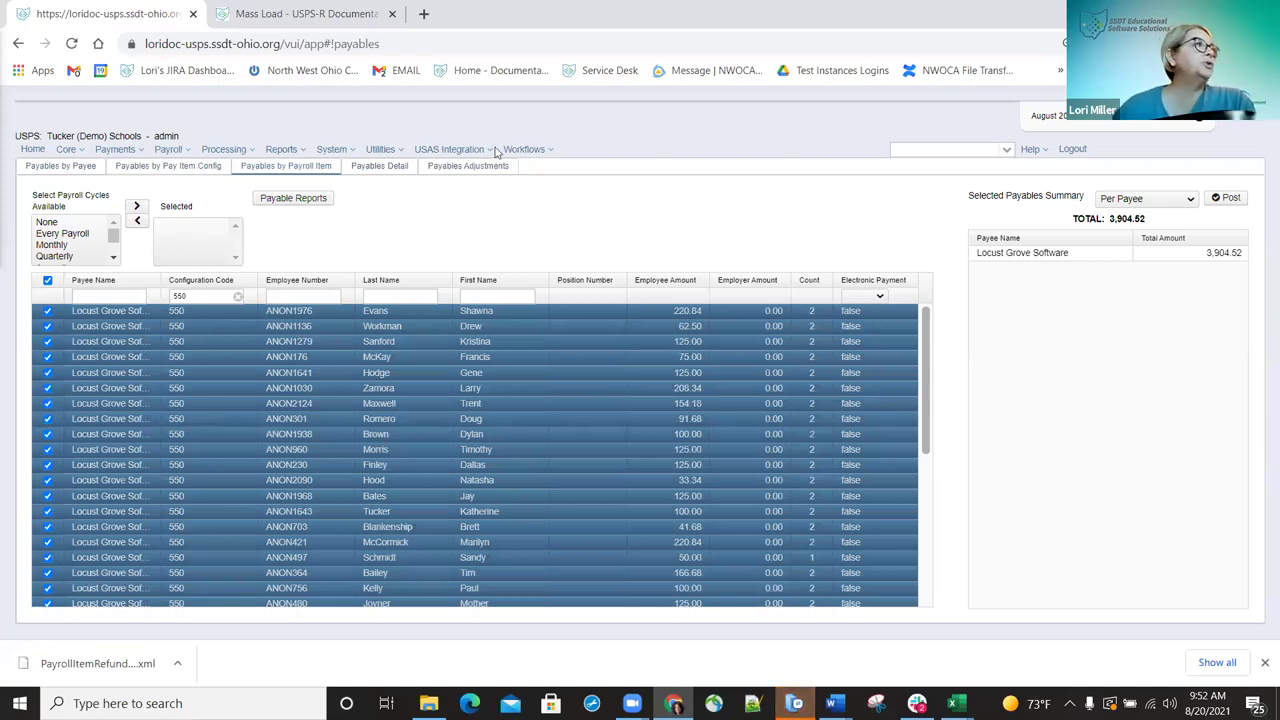
{"action": "left_click", "coordinate": [235, 299]}
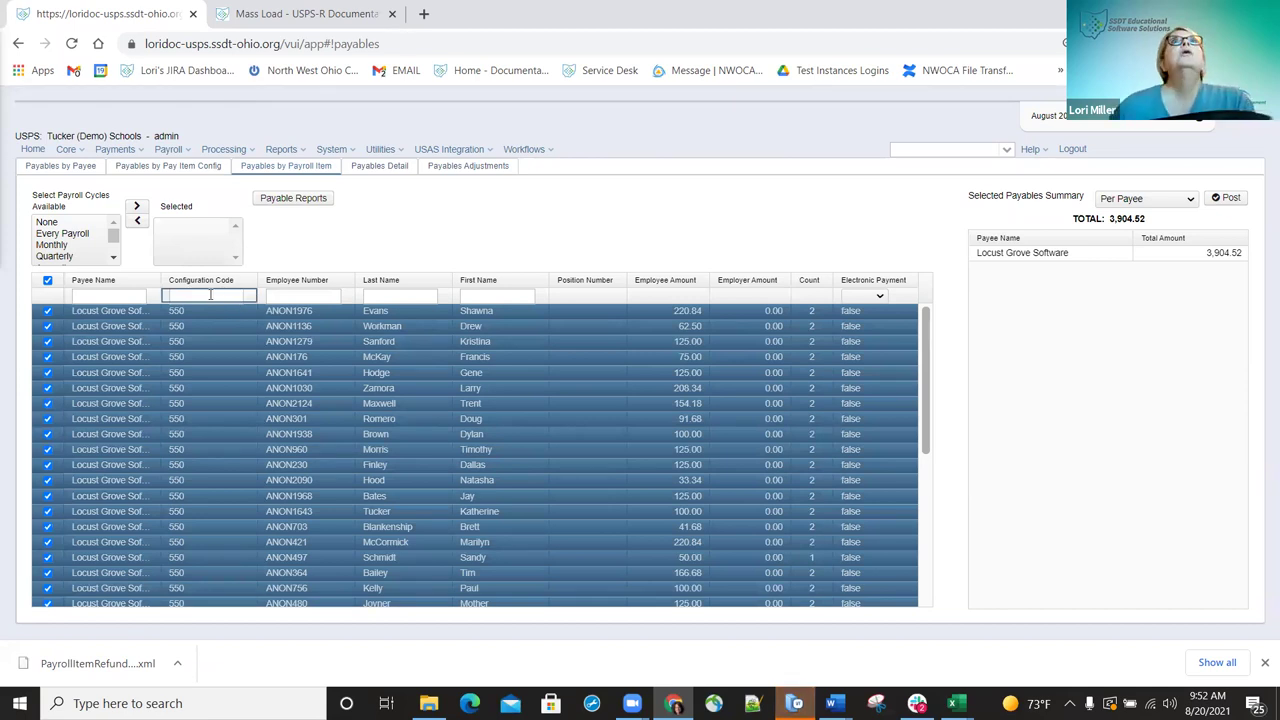
Filter the payables by payroll item to configuration code 609.
{"action": "type", "text": "605"}
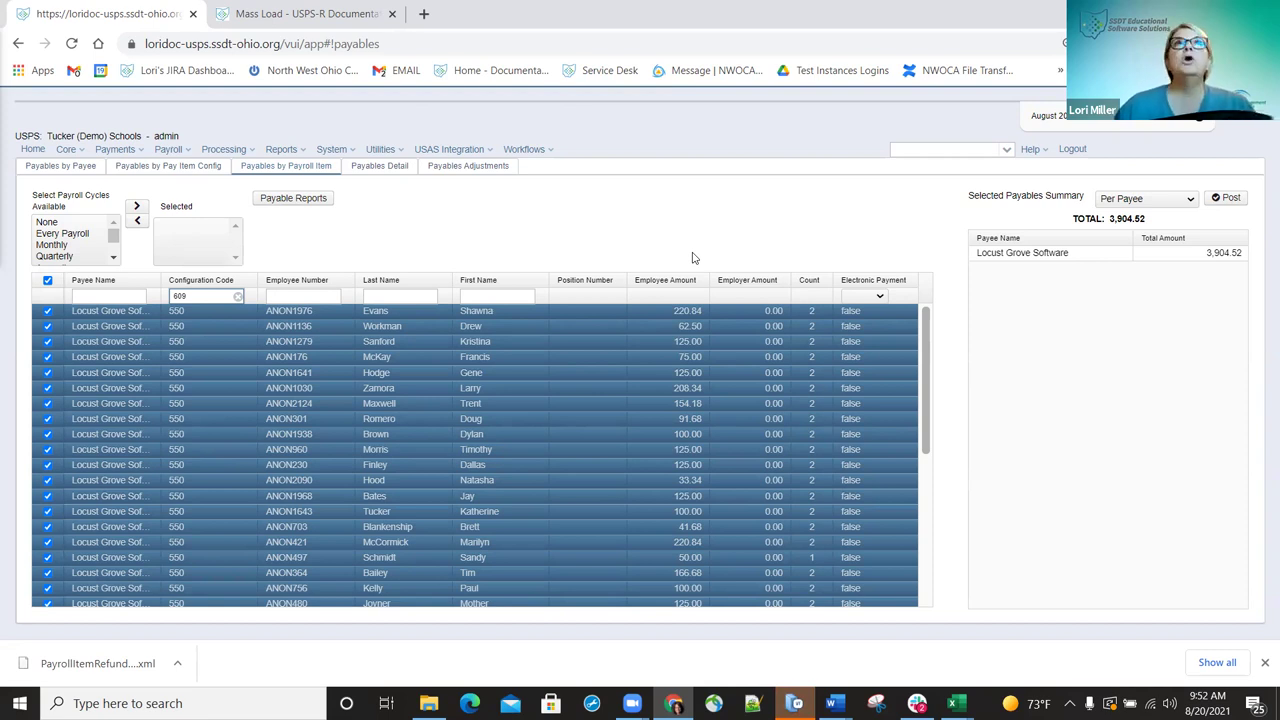
{"action": "key", "text": "Return"}
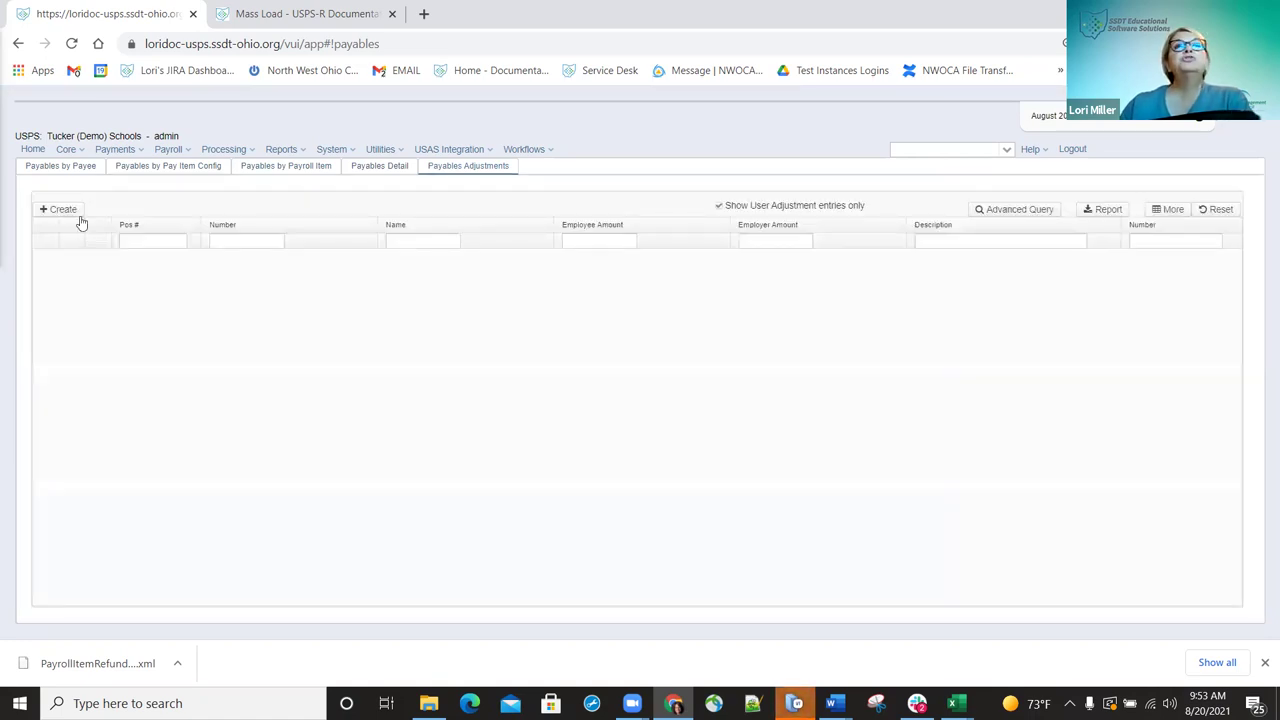
Start a payables adjustment for the first employee matching the searched surname, using the Regular payroll item with code 609.
{"action": "left_click", "coordinate": [70, 212]}
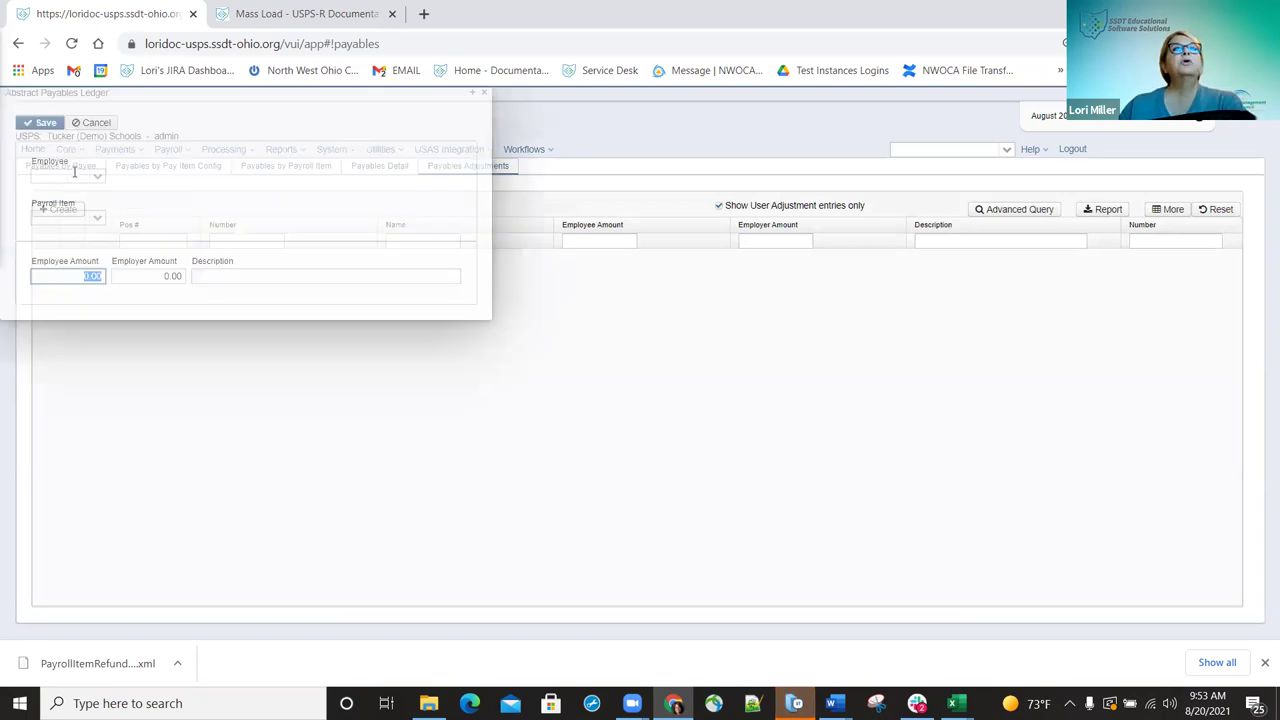
{"action": "left_click", "coordinate": [83, 175]}
{"action": "type", "text": "cro"}
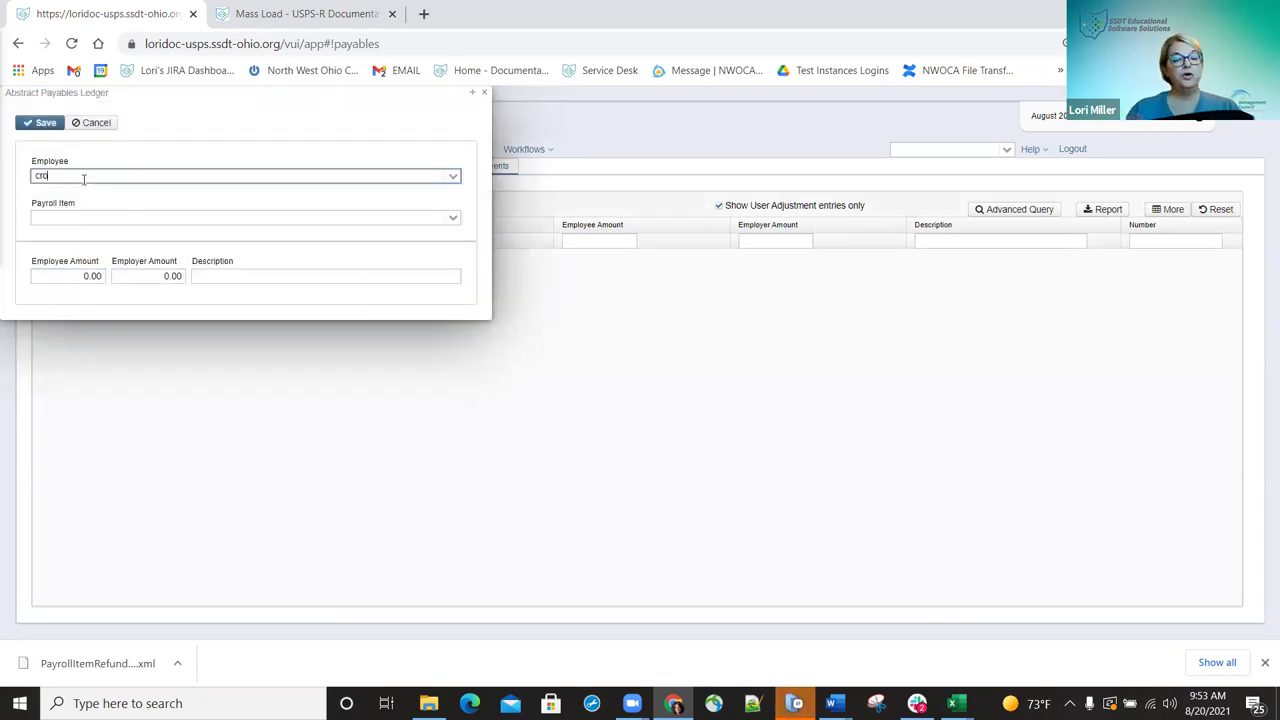
{"action": "type", "text": "sb"}
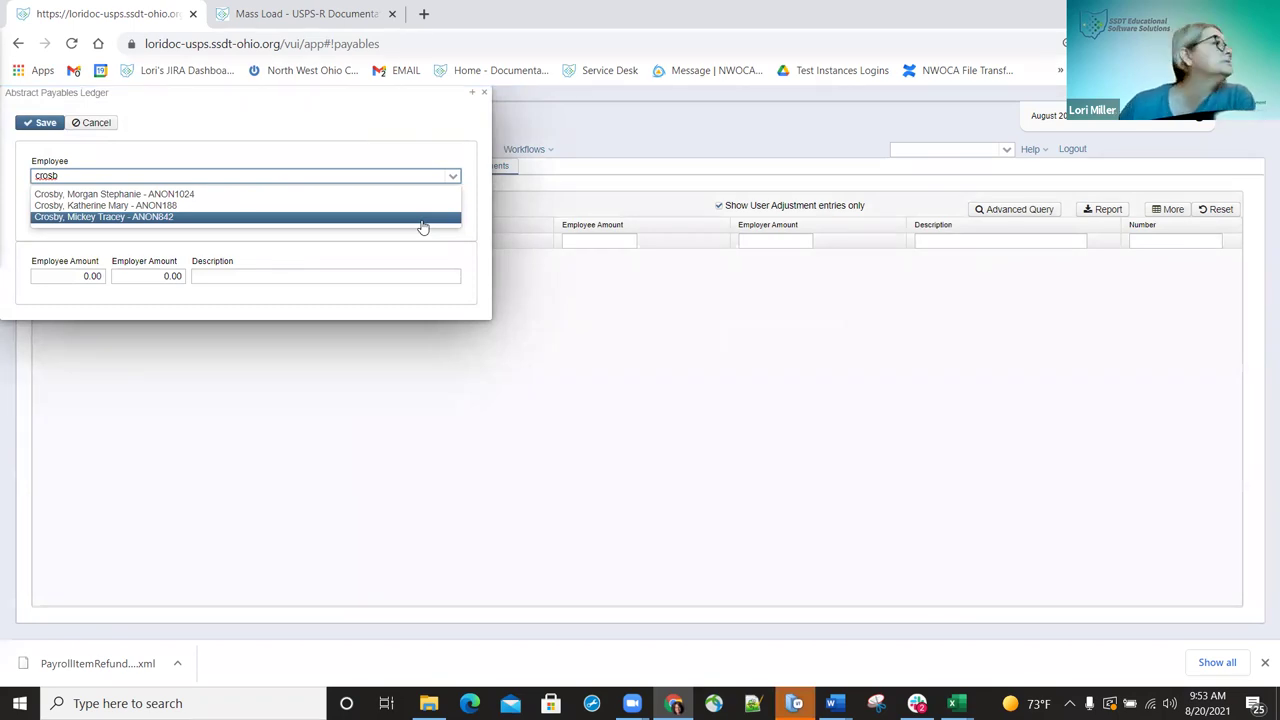
{"action": "key", "text": "Tab"}
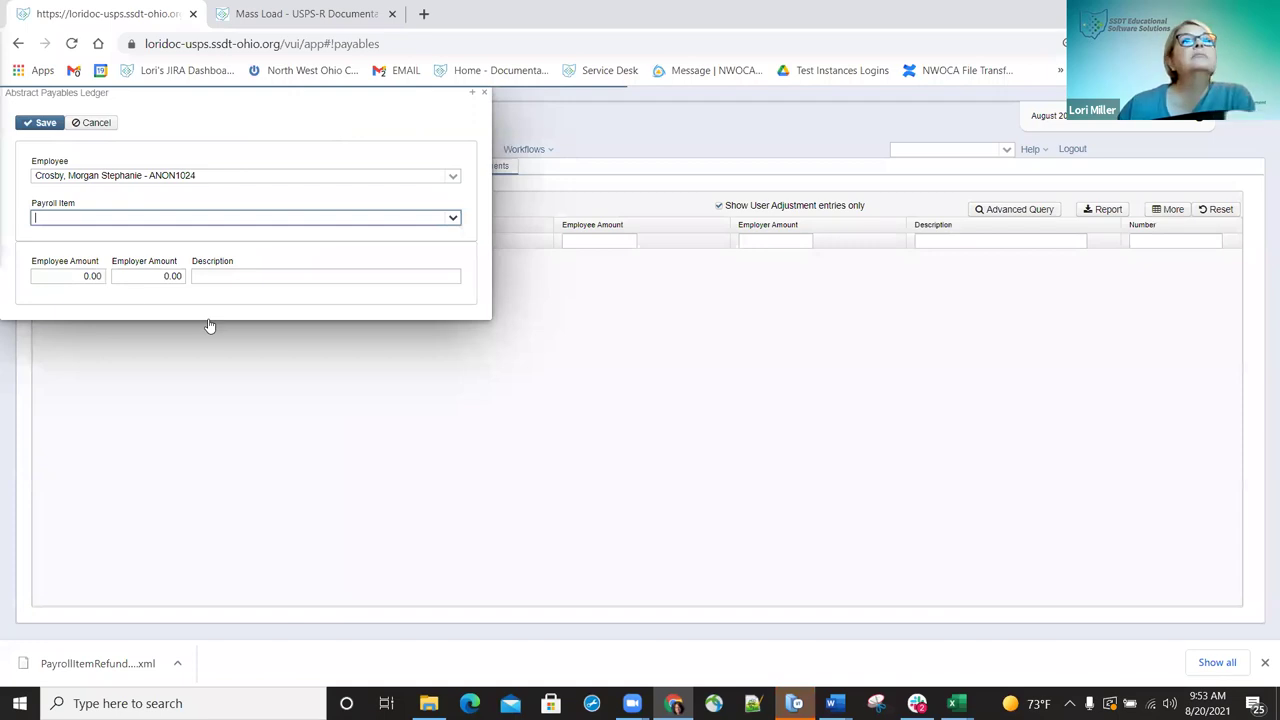
{"action": "key", "text": "alt+Down"}
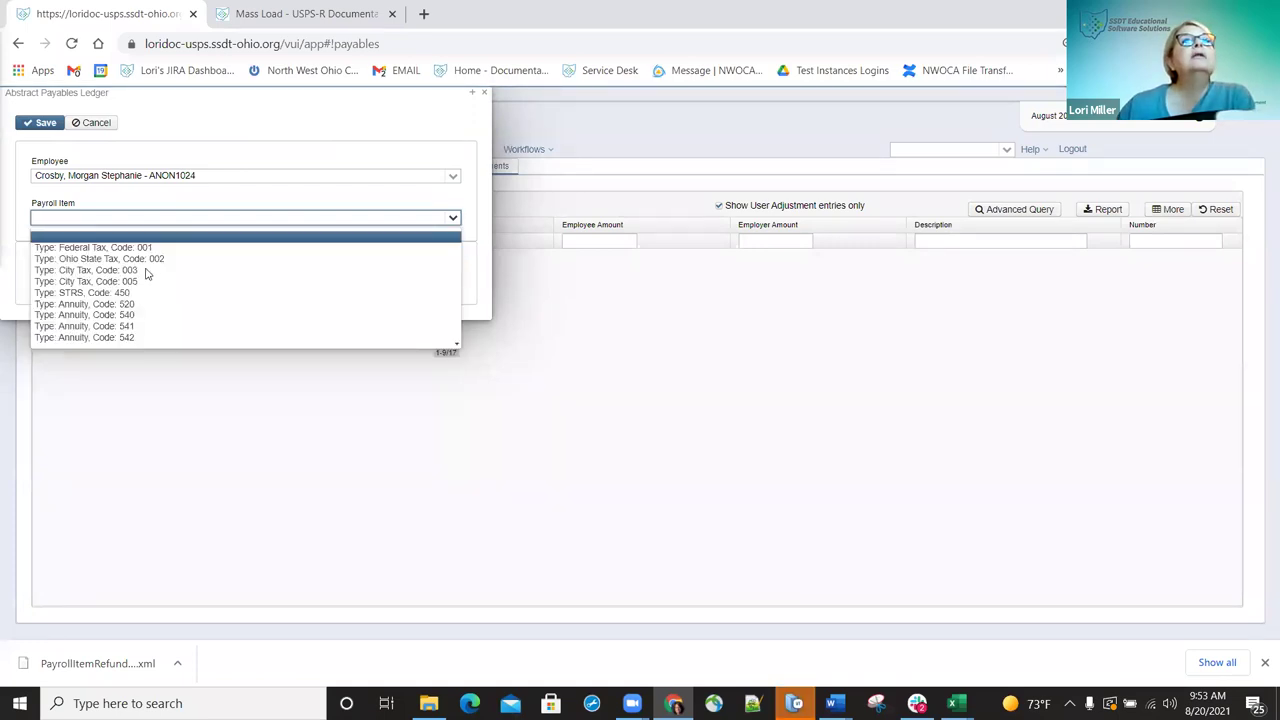
{"action": "left_click", "coordinate": [97, 272]}
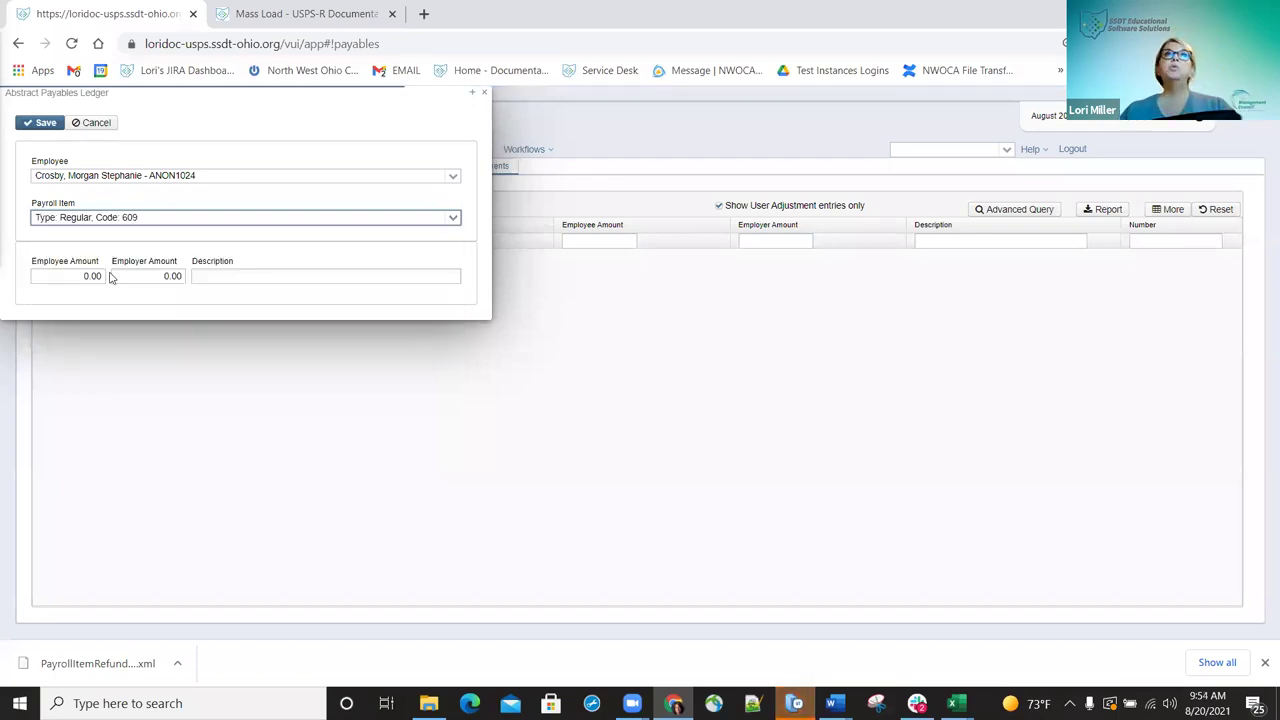
Set the payables adjustment's employee amount to 25.00 and its description to "Offset refund".
{"action": "key", "text": "Tab"}
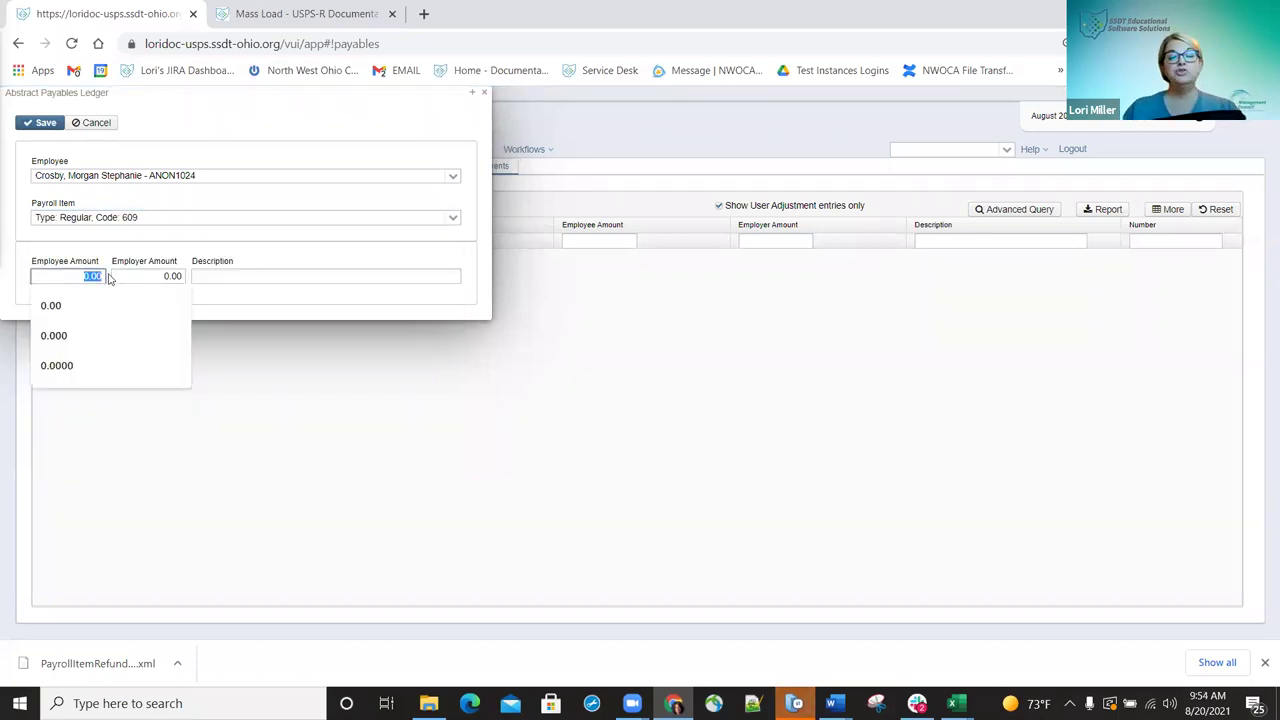
{"action": "type", "text": "25.00"}
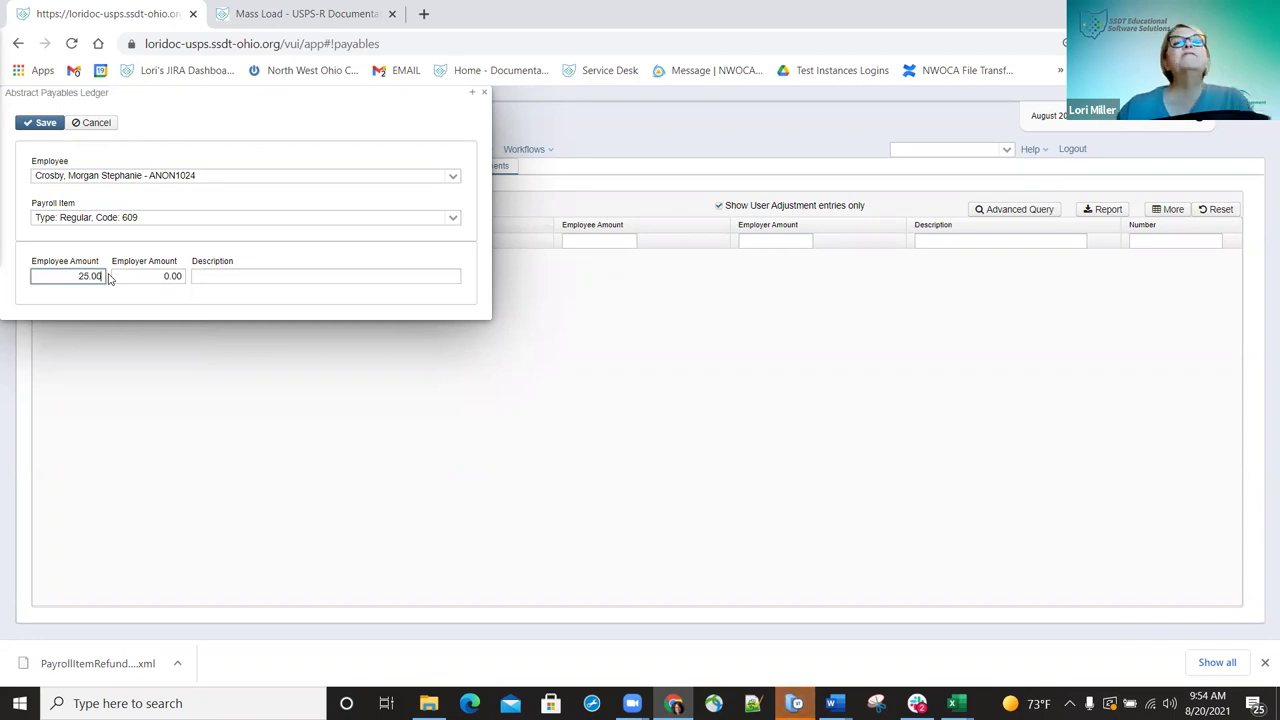
{"action": "left_click", "coordinate": [265, 280]}
{"action": "type", "text": "Offset refund"}
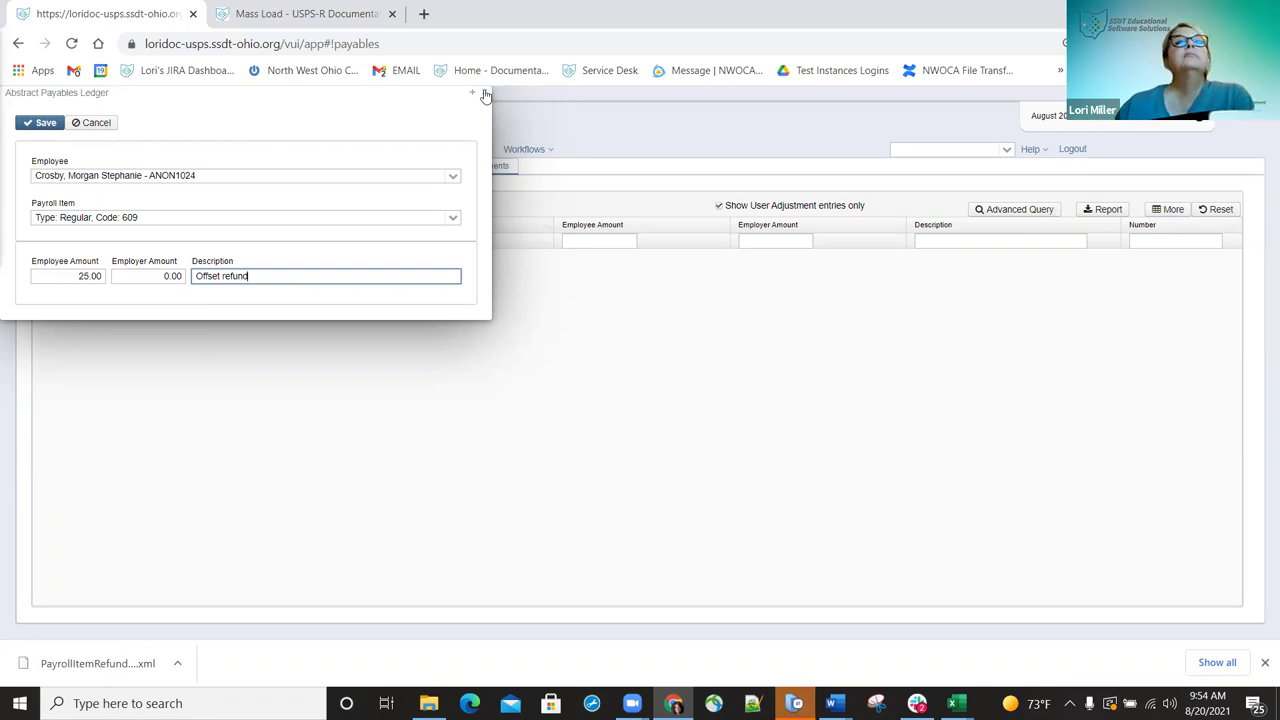
{"action": "key", "text": "Return"}
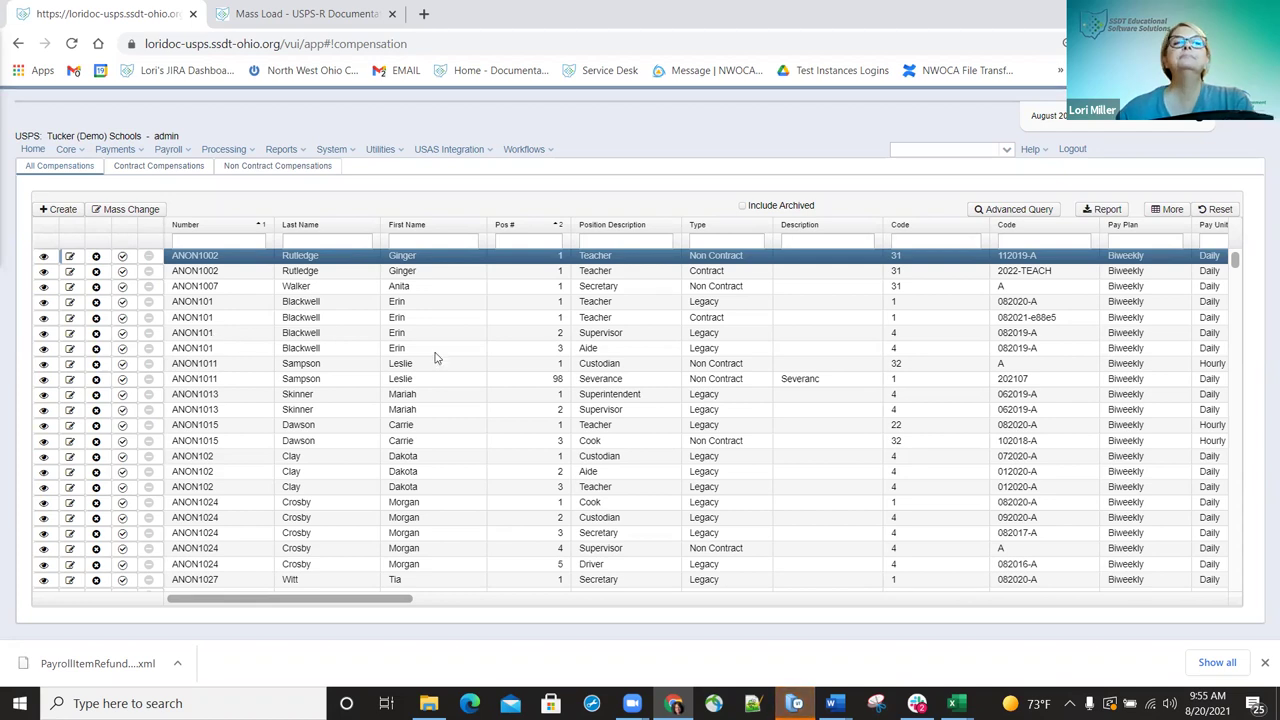
In the Non Contract compensation 112019-A, create a compensation adjustment with an amount paid of 500.00.
{"action": "left_click", "coordinate": [142, 261]}
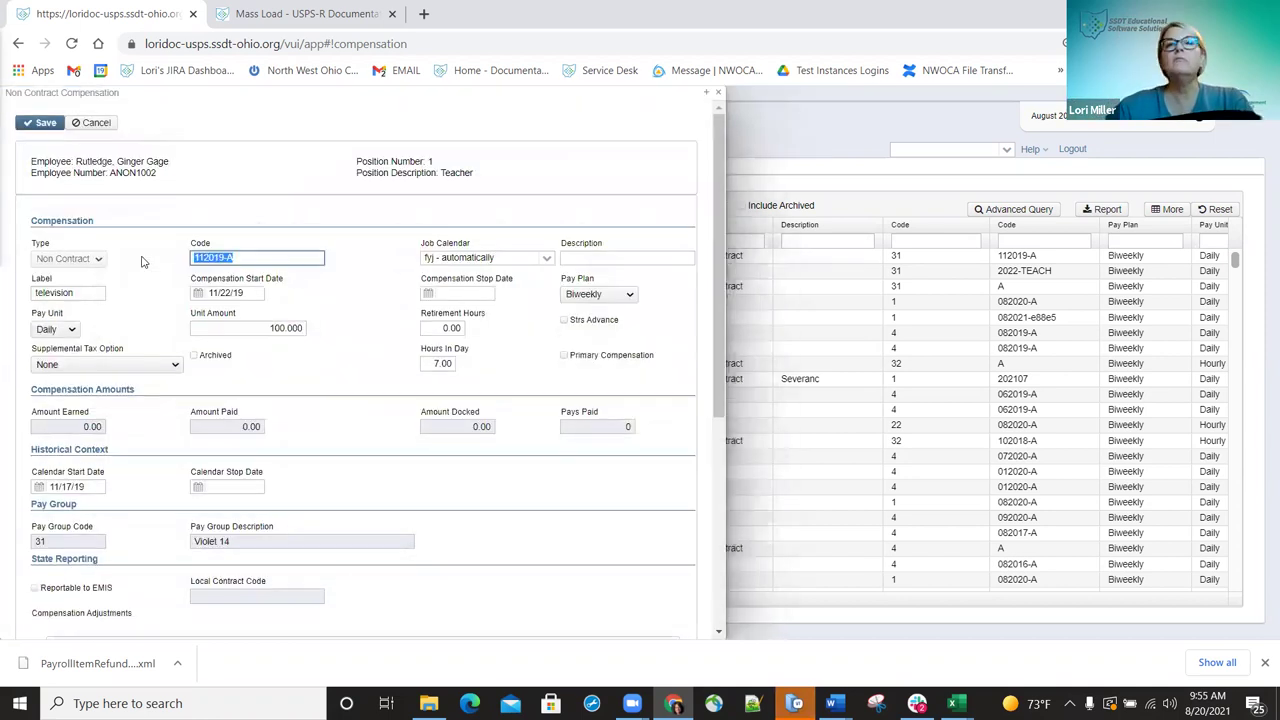
{"action": "scroll", "coordinate": [318, 362], "scroll_direction": "down", "scroll_amount": 4}
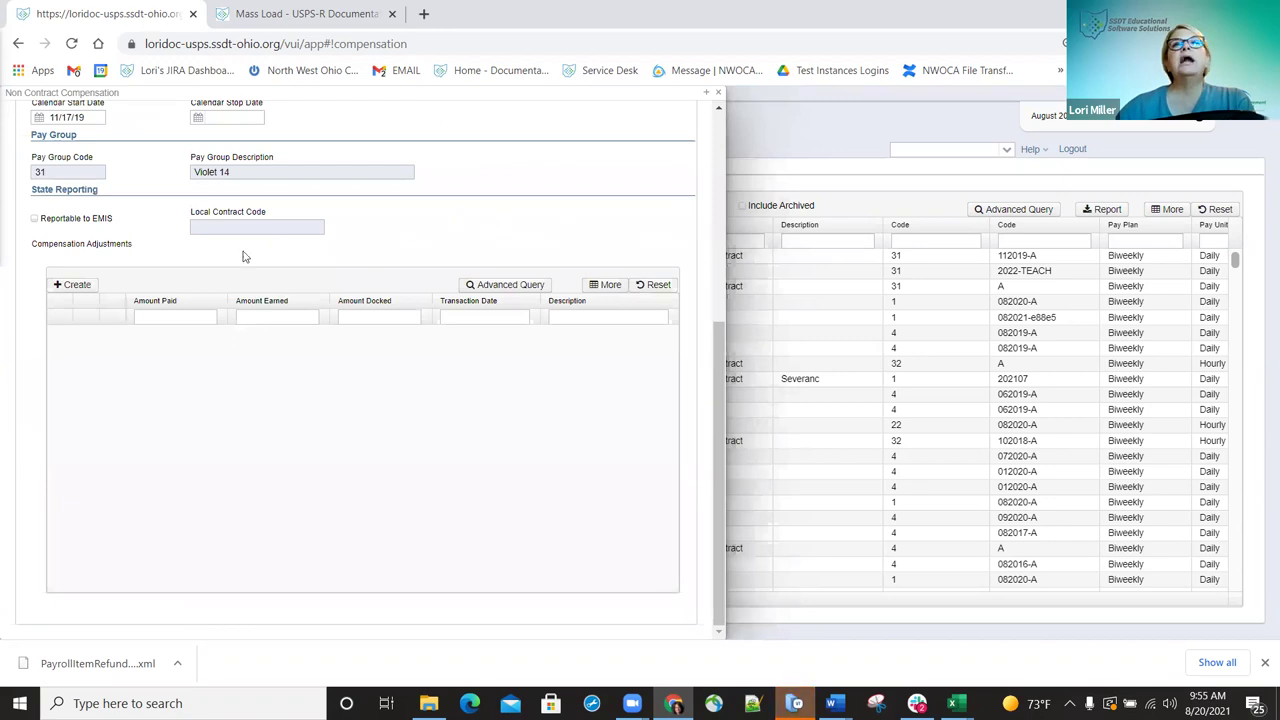
{"action": "left_click", "coordinate": [80, 284]}
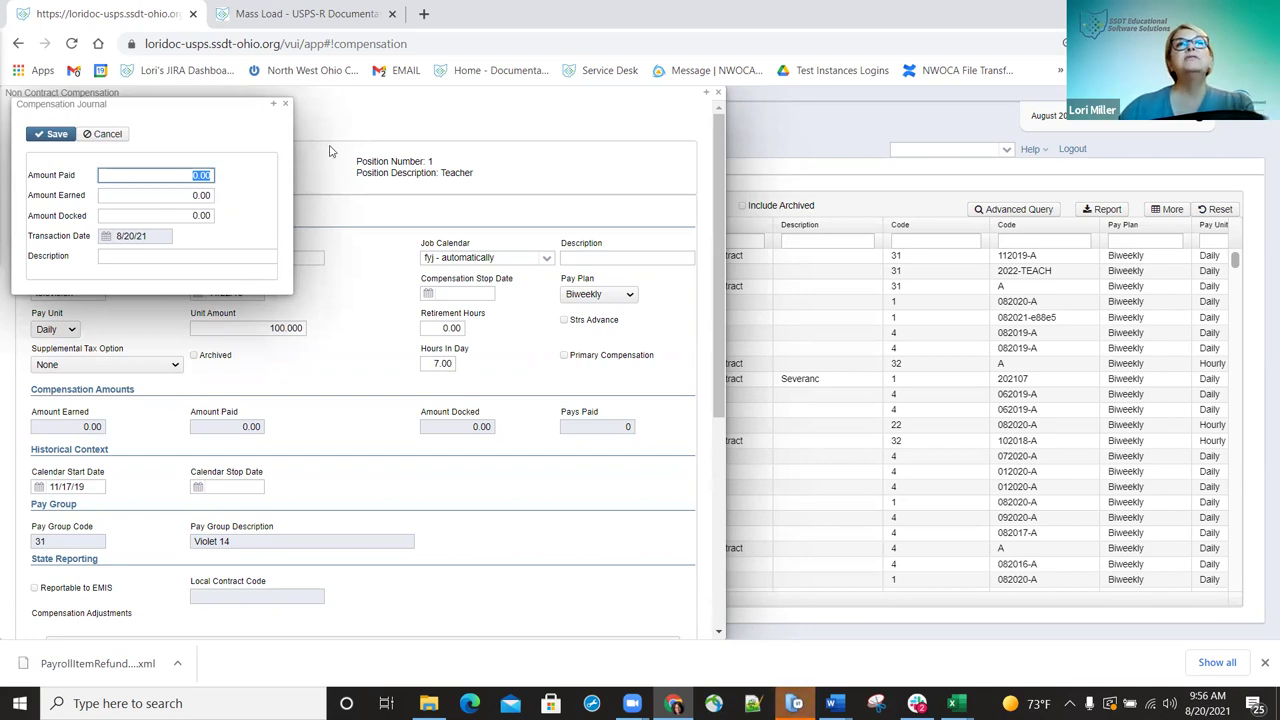
{"action": "left_click", "coordinate": [338, 205]}
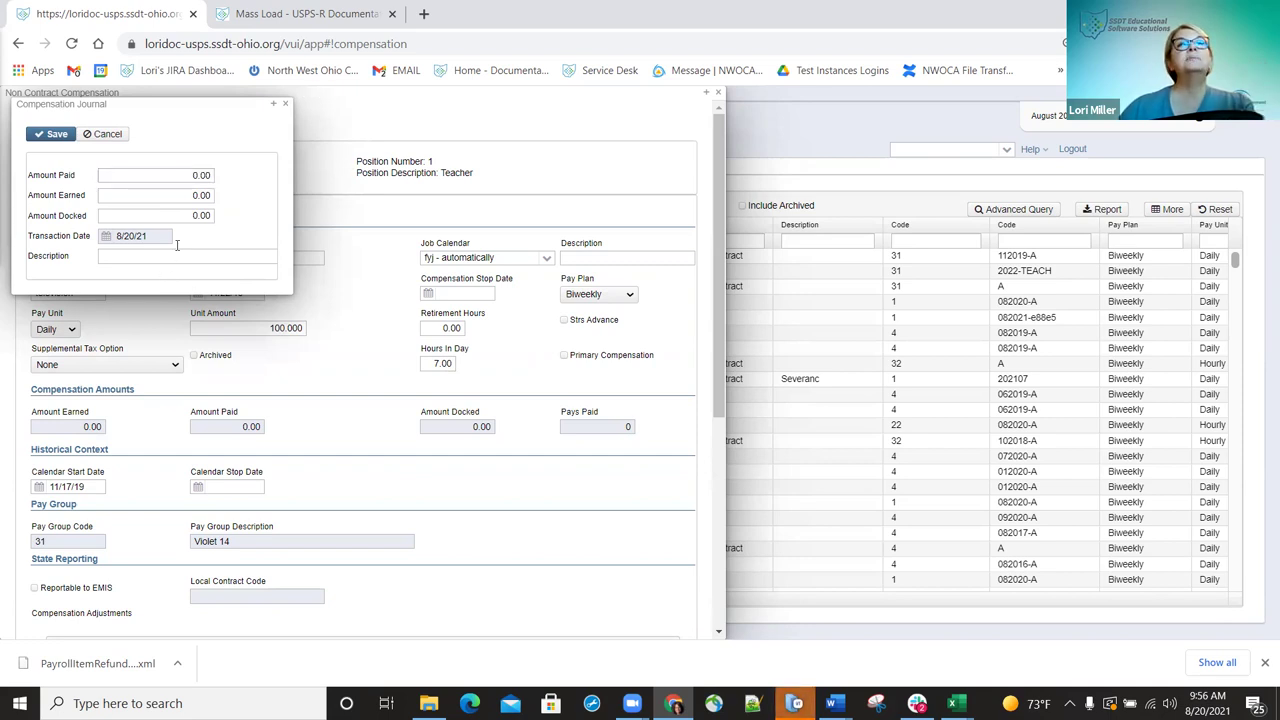
{"action": "left_click", "coordinate": [176, 174]}
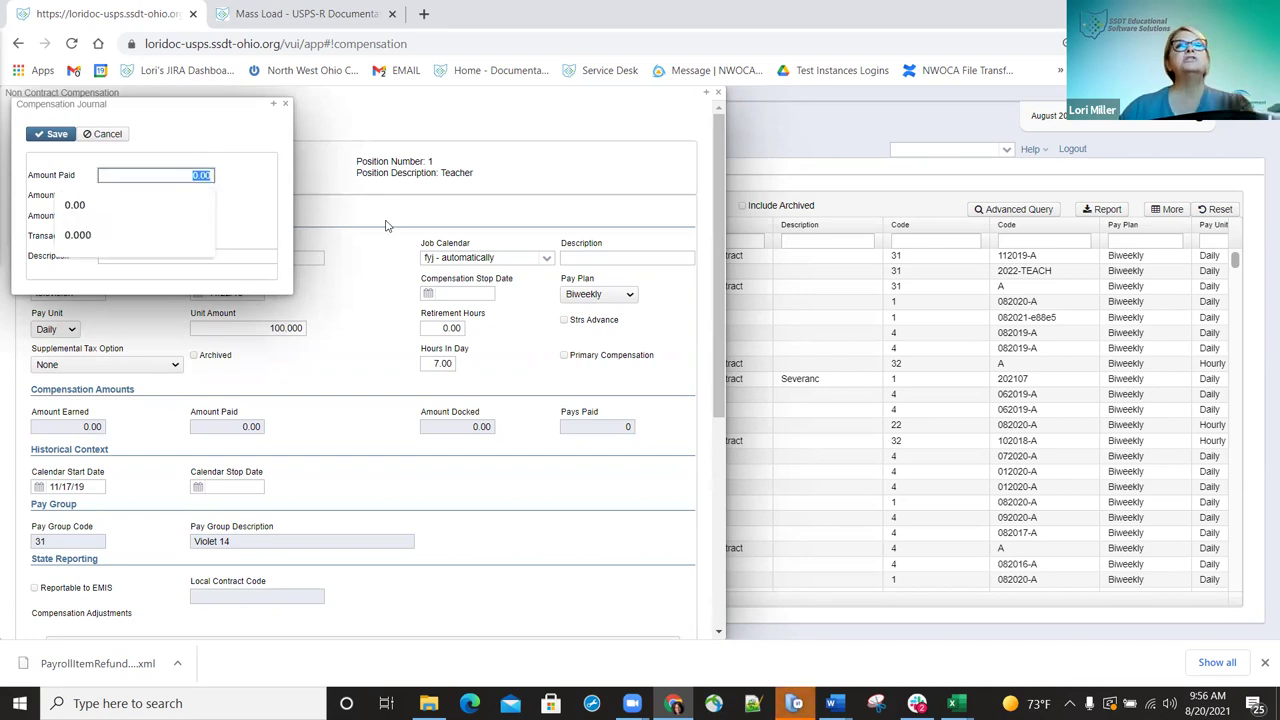
{"action": "type", "text": "500.00"}
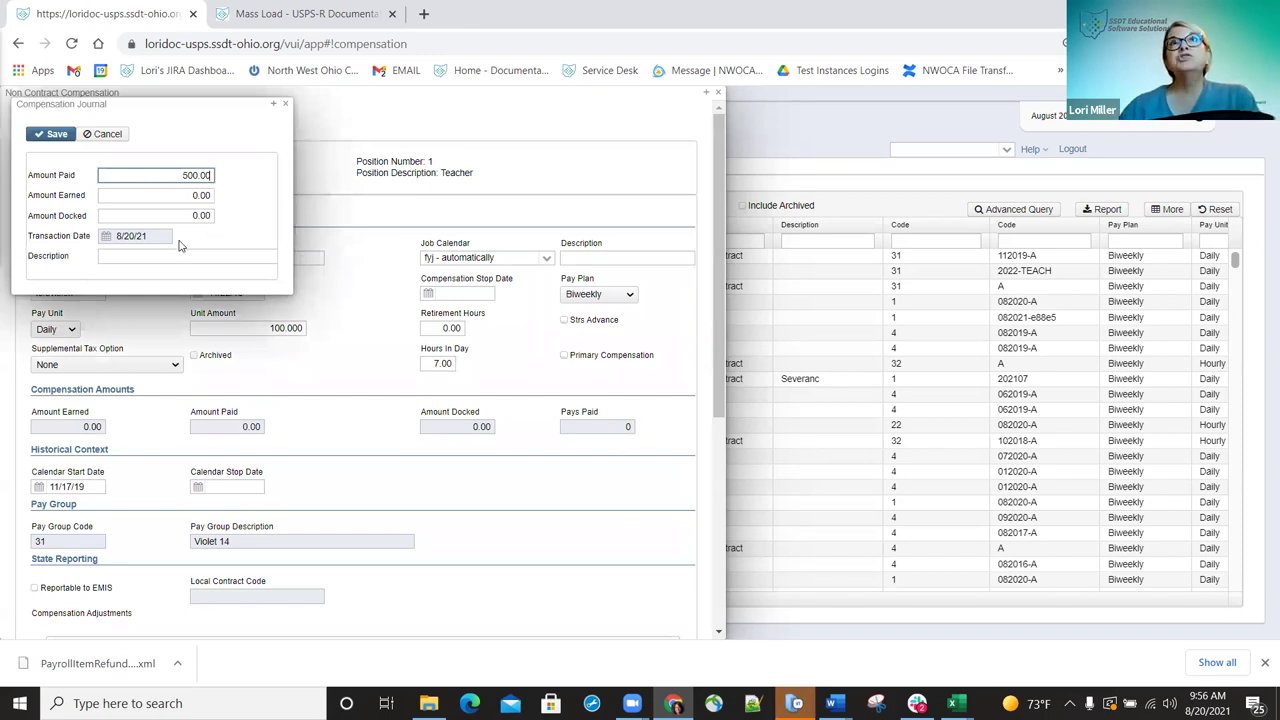
{"action": "key", "text": "Return"}
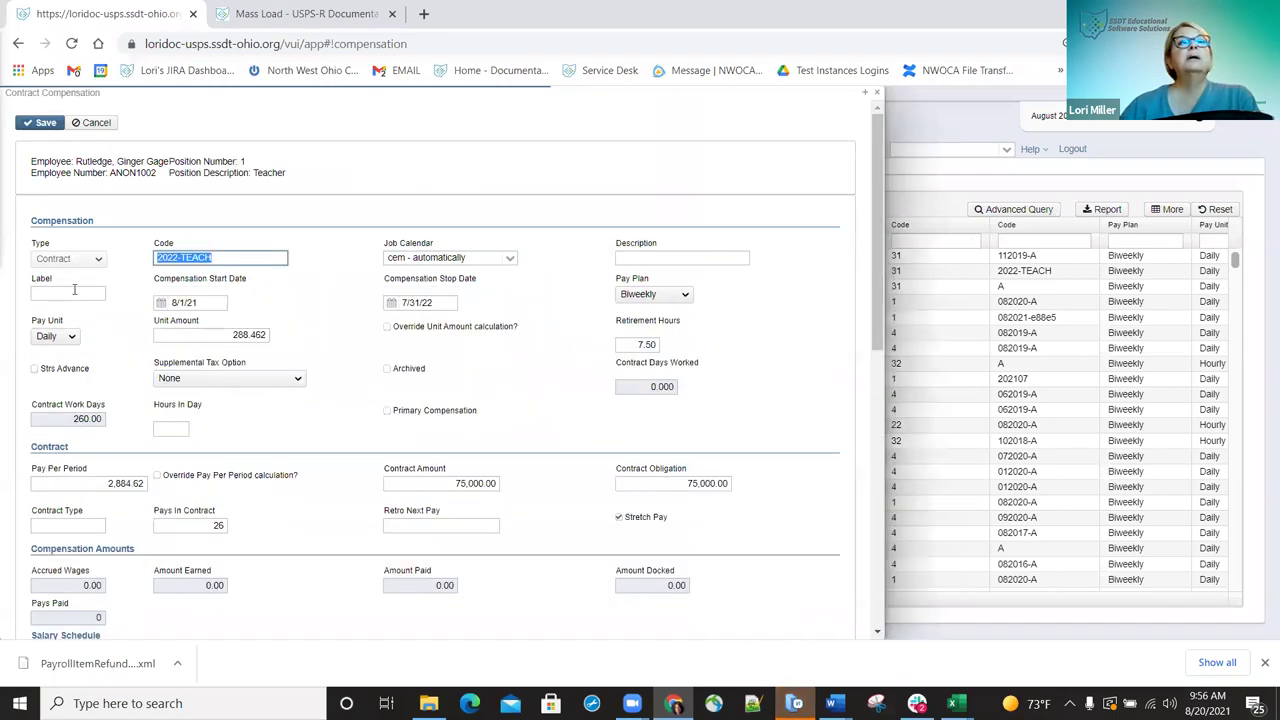
Add a compensation adjustment with 260 days worked to the Contract compensation 2022-TEACH and save it.
{"action": "scroll", "coordinate": [74, 289], "scroll_direction": "down", "scroll_amount": 10}
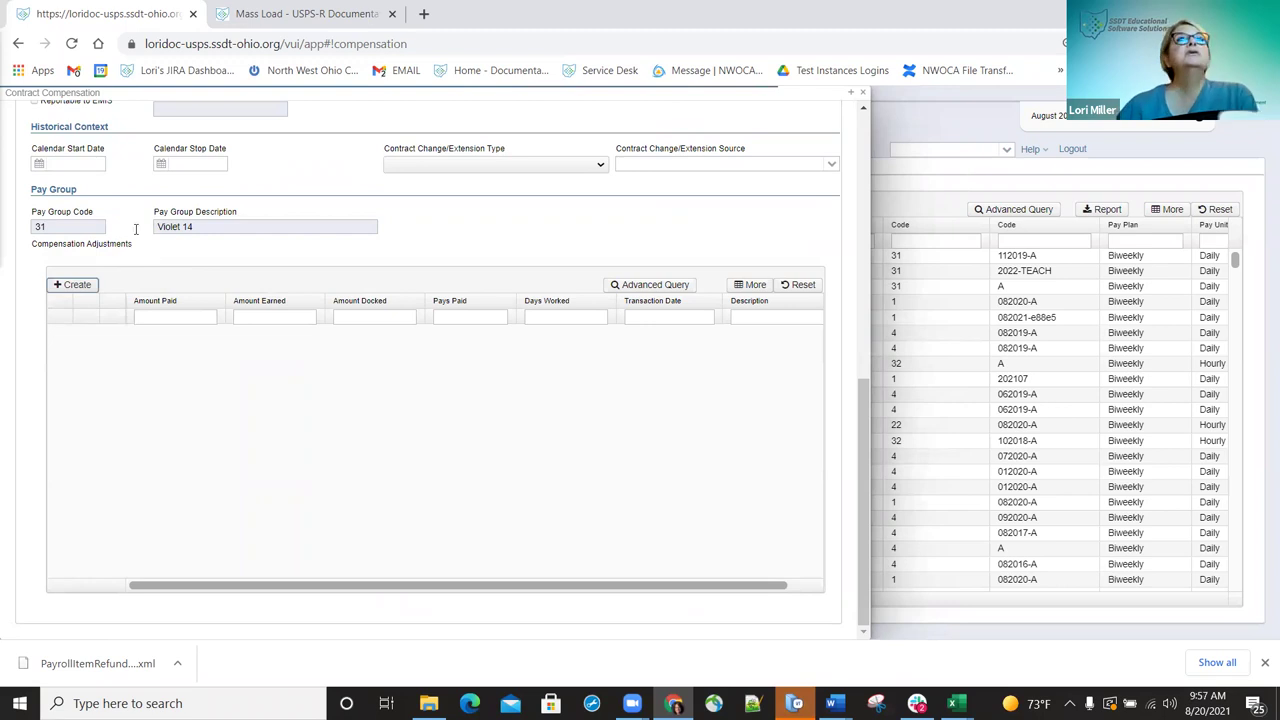
{"action": "left_click", "coordinate": [72, 284]}
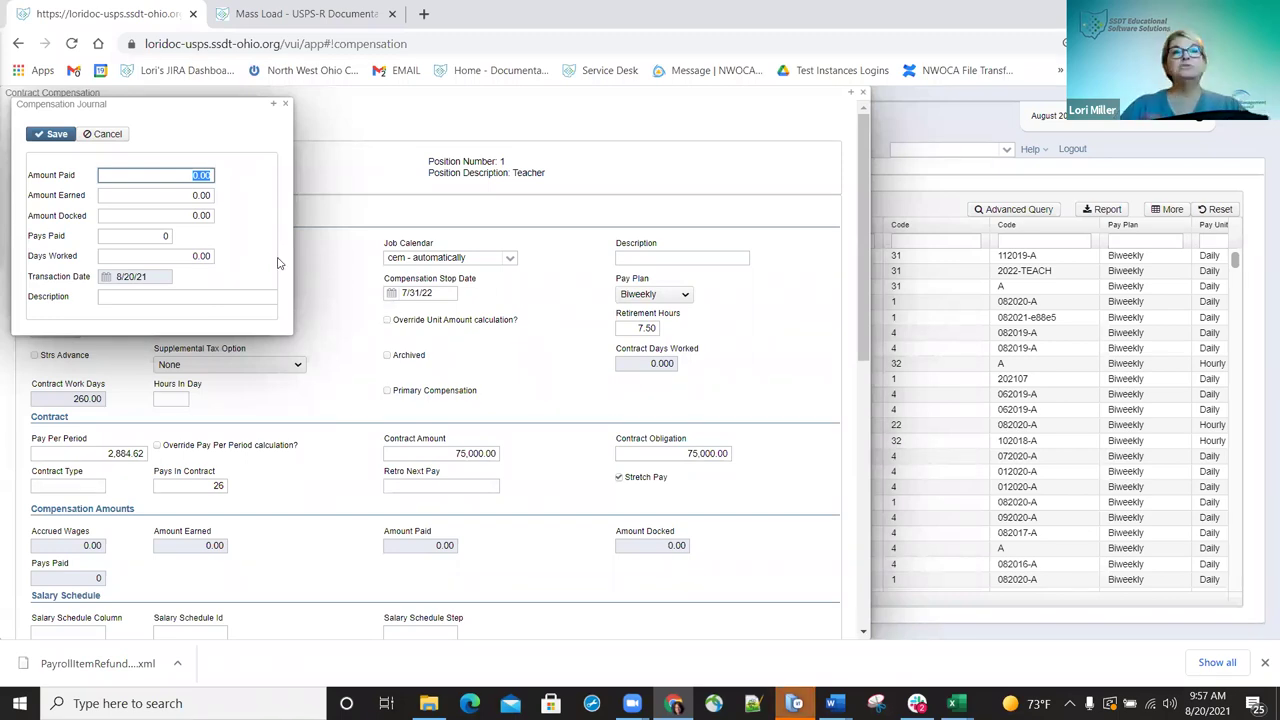
{"action": "key", "text": "Tab"}
{"action": "key", "text": "Tab"}
{"action": "key", "text": "Tab"}
{"action": "key", "text": "Tab"}
{"action": "type", "text": "26"}
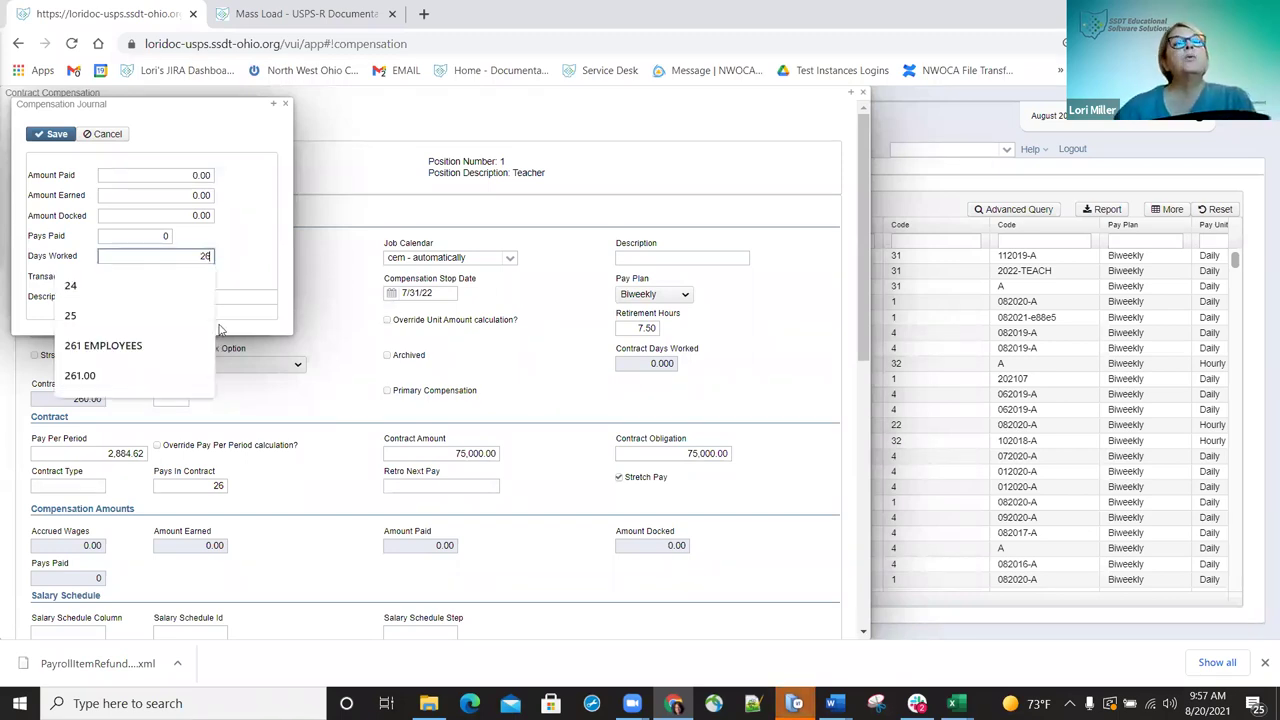
{"action": "type", "text": "0"}
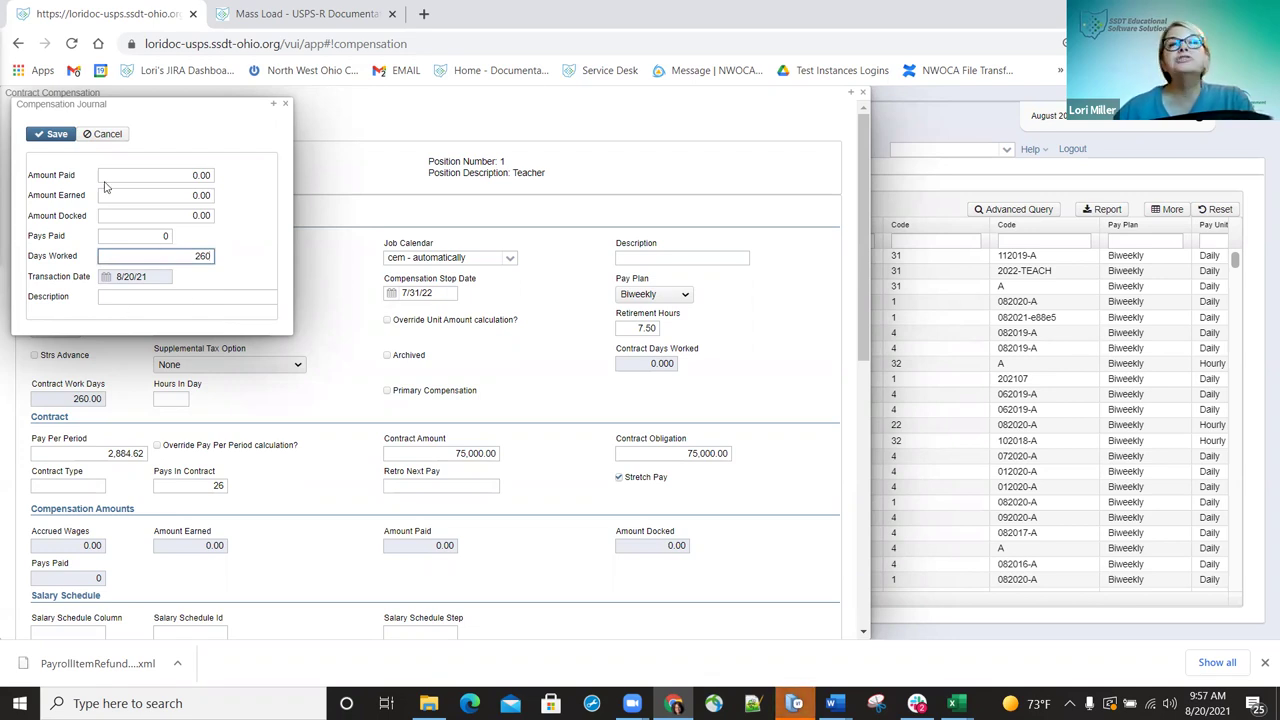
{"action": "left_click", "coordinate": [74, 140]}
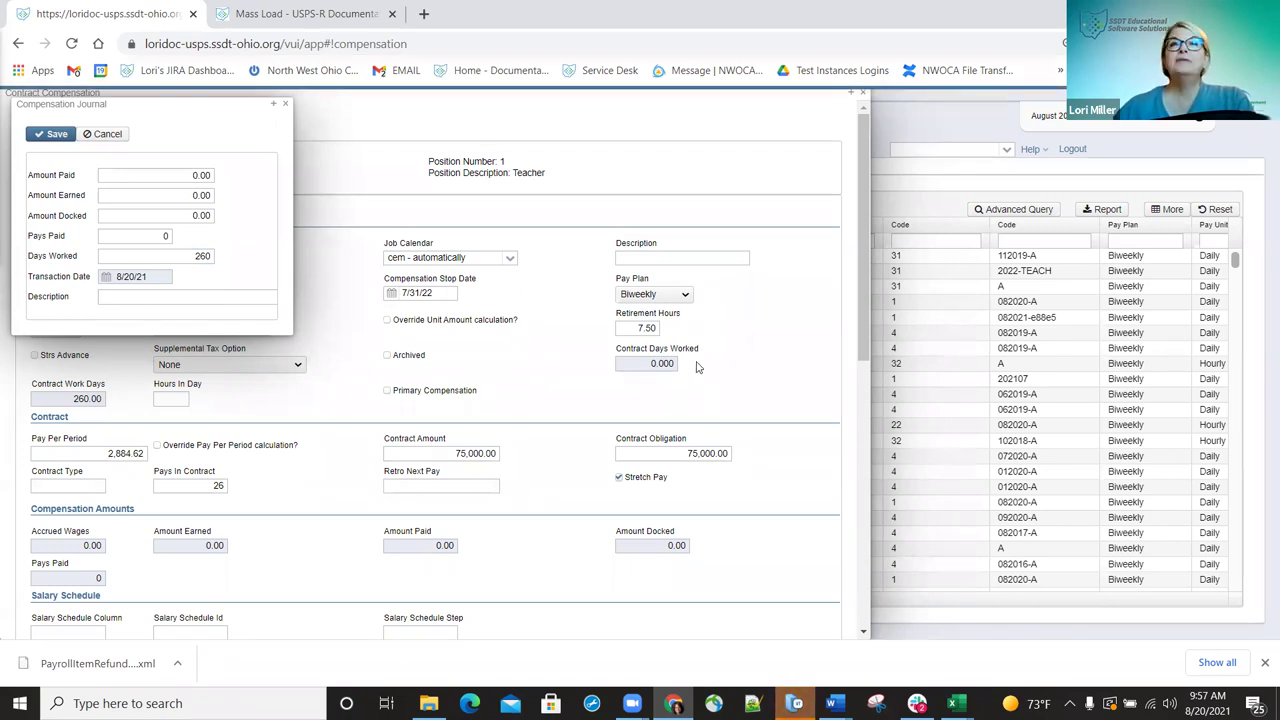
Review the compensation adjustments listed for the 2022-TEACH contract and close the compensation record.
{"action": "left_click", "coordinate": [283, 102]}
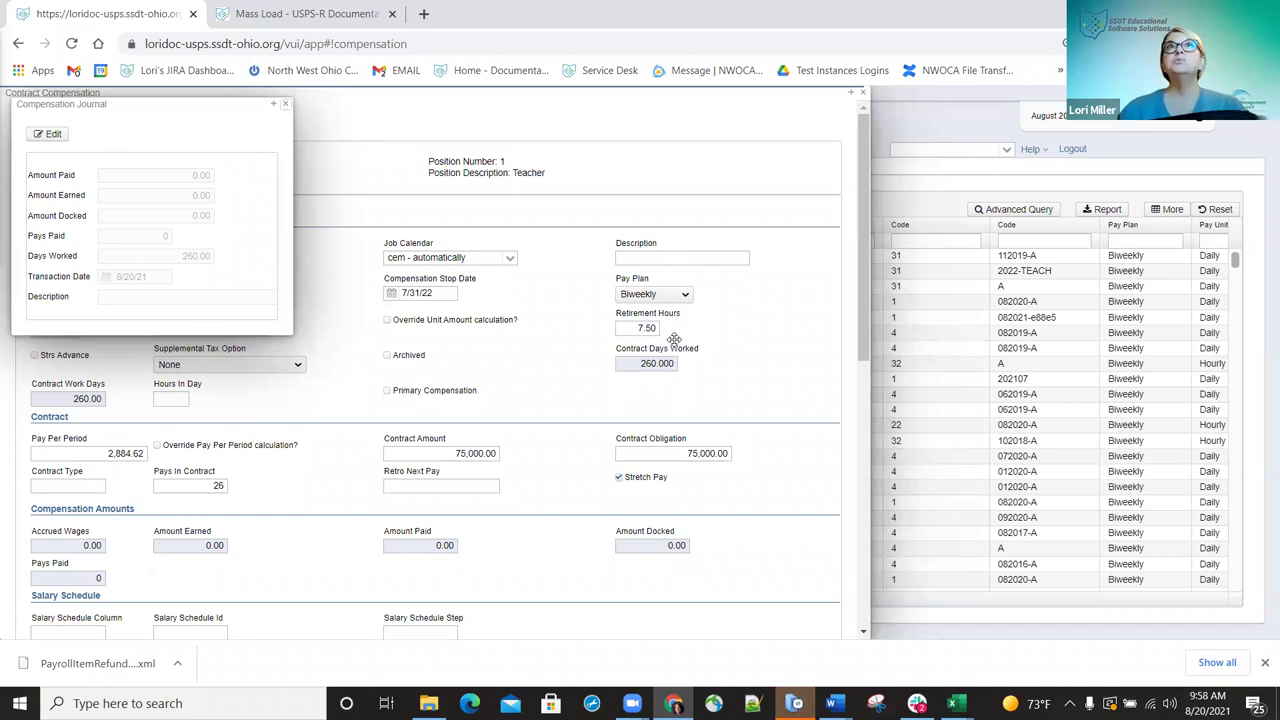
{"action": "scroll", "coordinate": [674, 339], "scroll_direction": "down", "scroll_amount": 5}
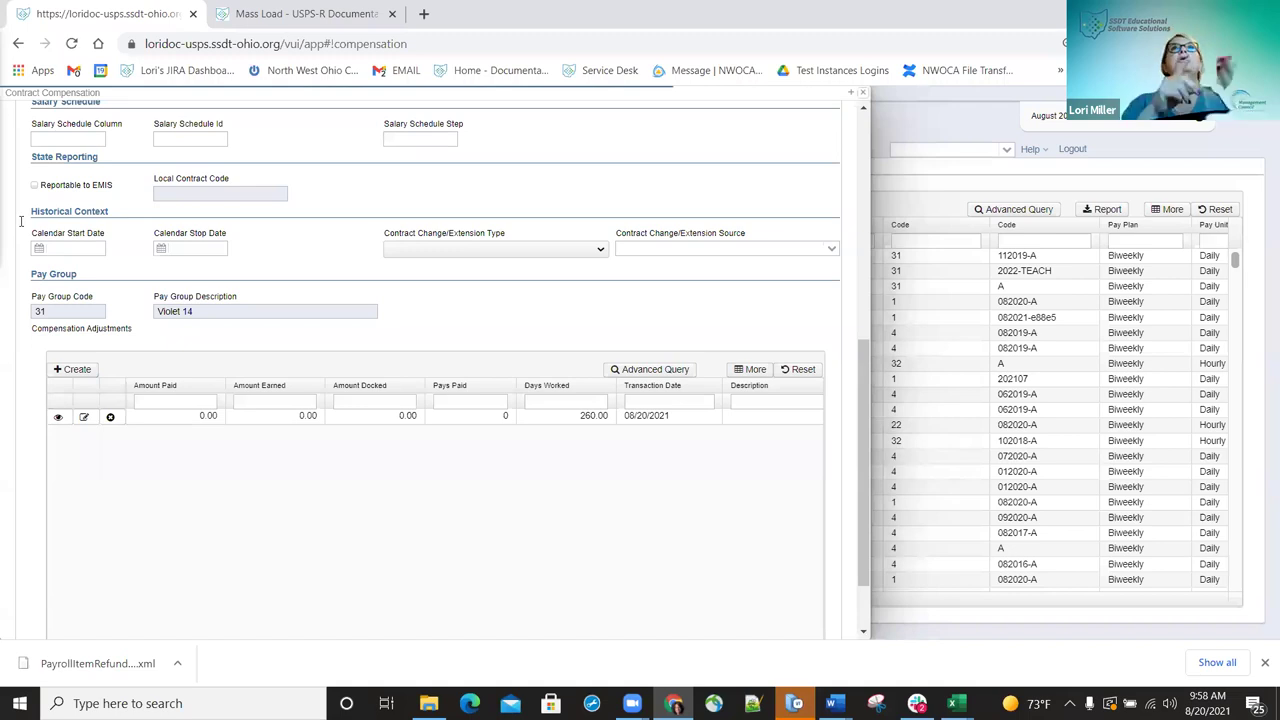
{"action": "key", "text": "Escape"}
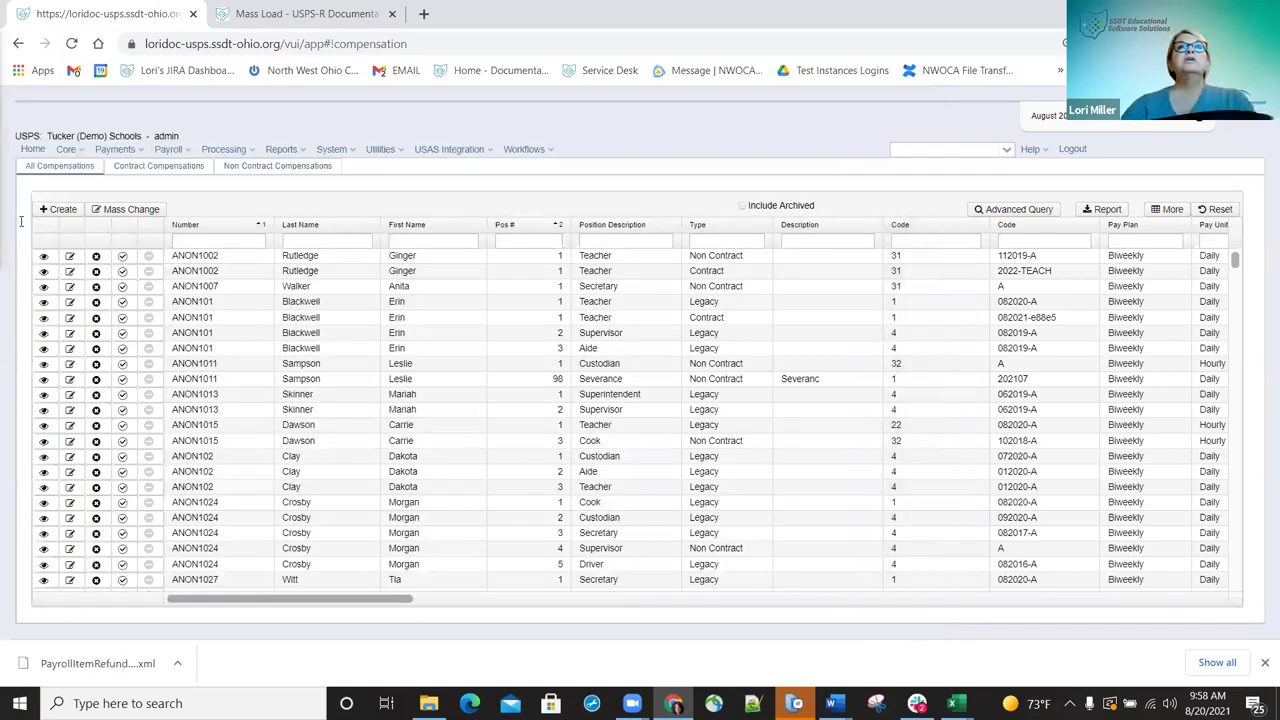